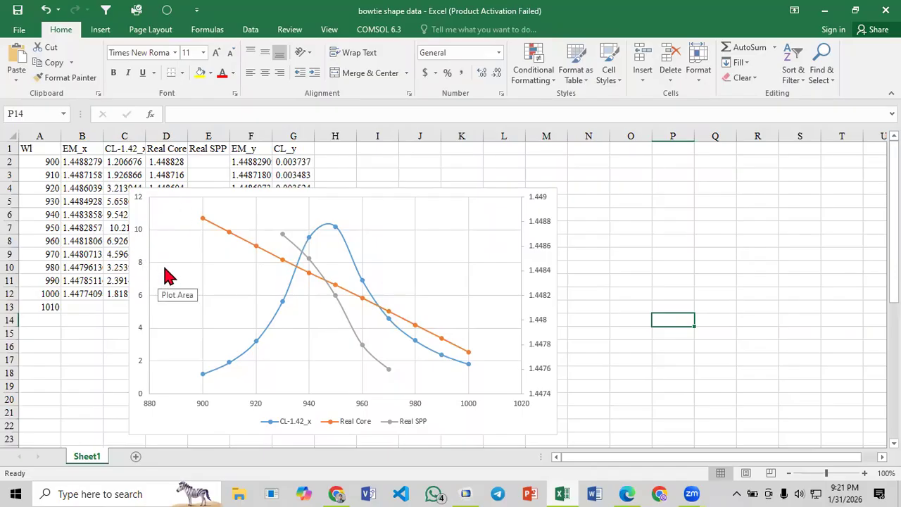
# - Switch to Paper_3.pdf in Edge and examine the field distributions and phase matching curve in Fig. 2
pyautogui.click(625, 491)
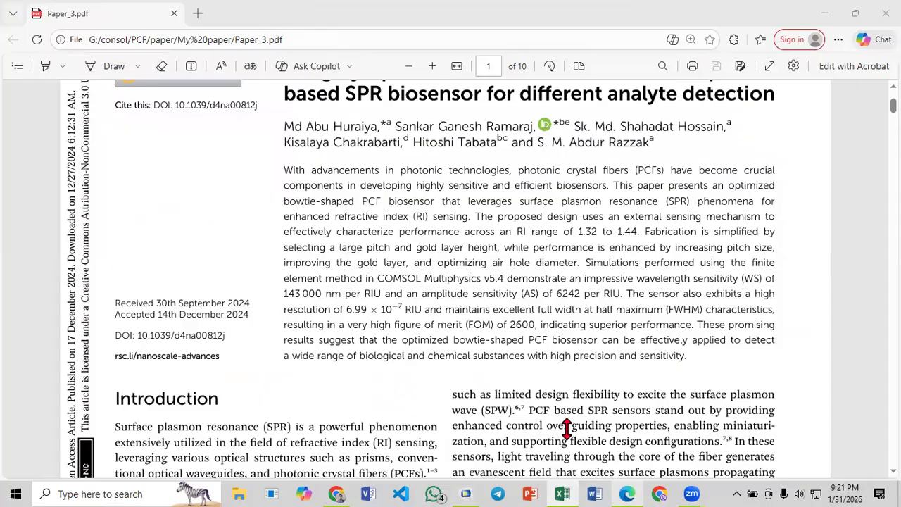
pyautogui.scroll(-5, 502, 371)
pyautogui.scroll(-20, 471, 400)
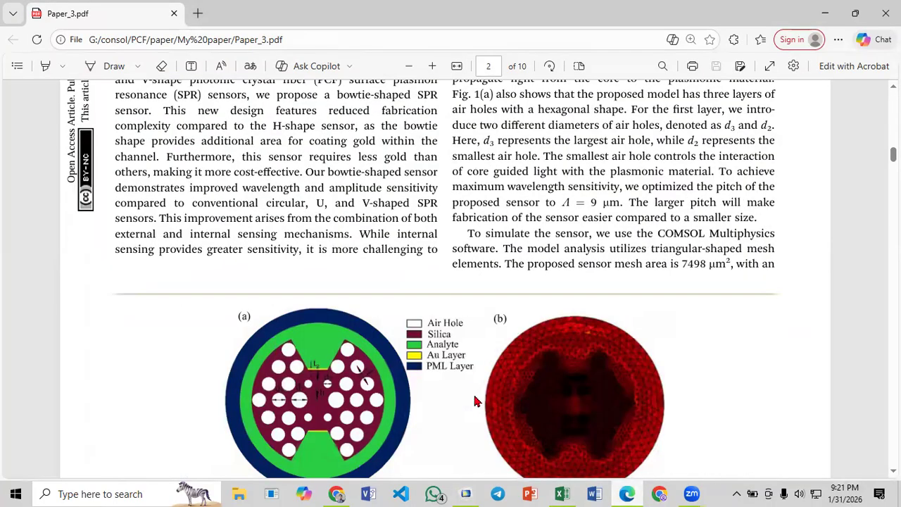
pyautogui.scroll(-8, 473, 398)
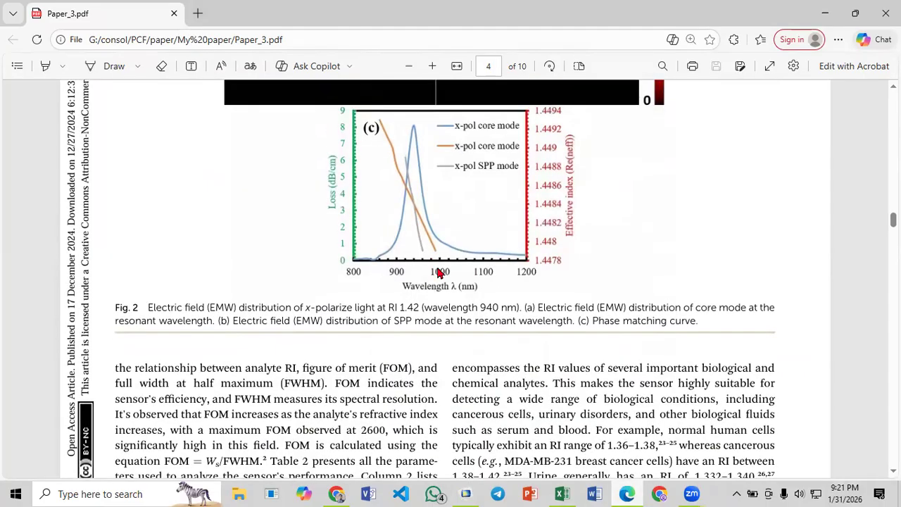
pyautogui.scroll(-3, 438, 273)
pyautogui.scroll(6, 425, 259)
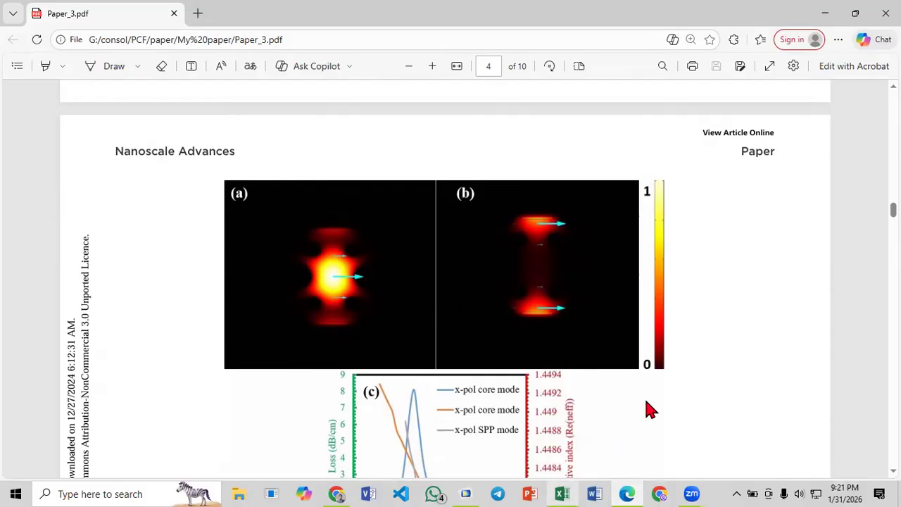
# - Switch to COMSOL and open the color table choices for Surface 1 in the Electric Field (ewfd) plot group
pyautogui.click(465, 491)
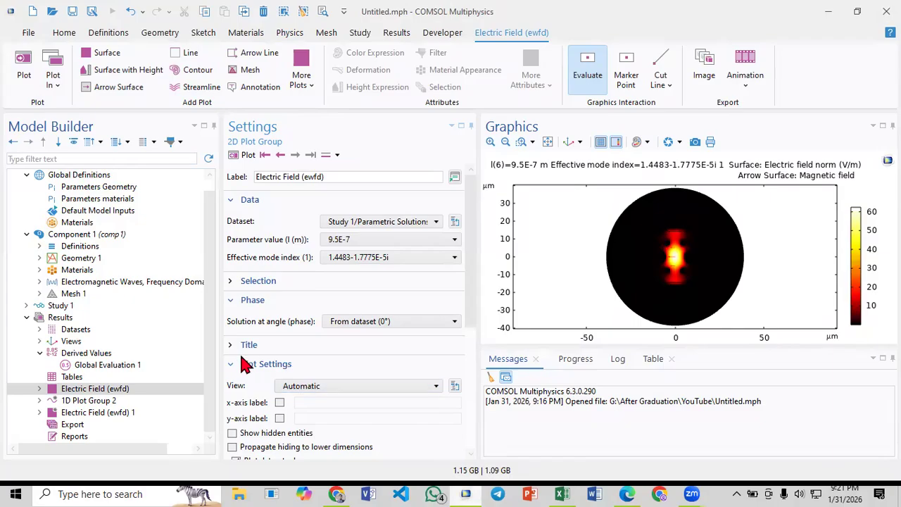
pyautogui.click(40, 389)
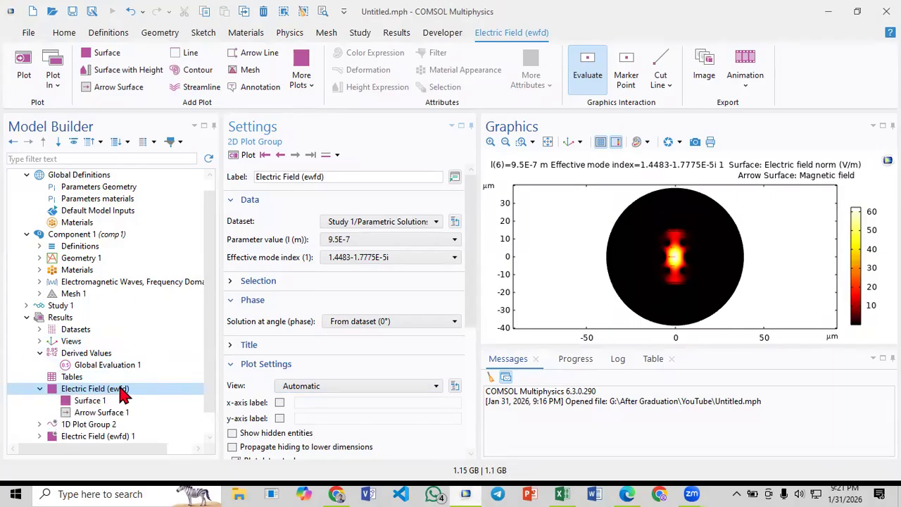
pyautogui.click(86, 400)
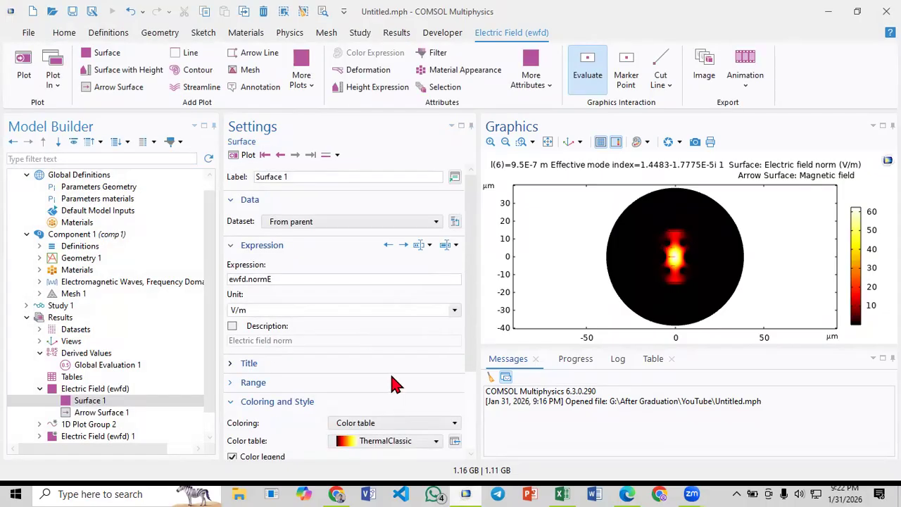
pyautogui.scroll(-1, 402, 380)
pyautogui.scroll(-2, 400, 375)
pyautogui.click(394, 347)
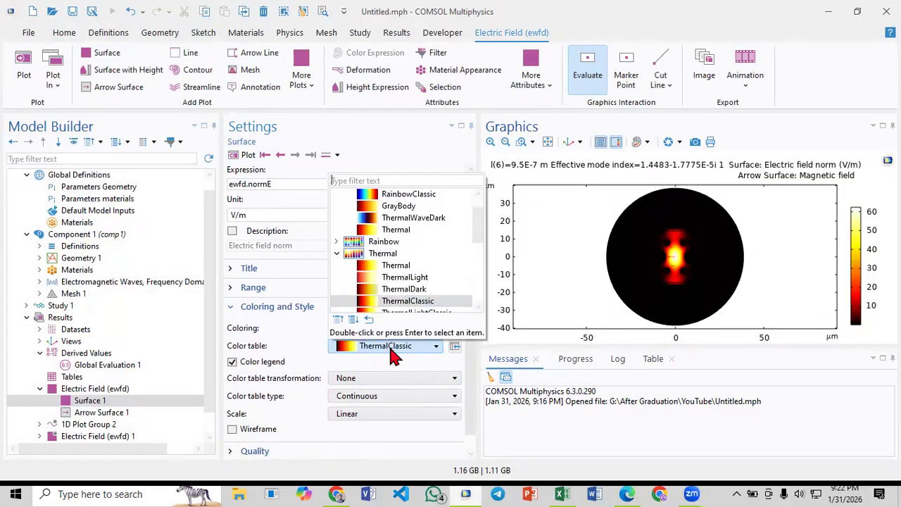
# - Try thermal color tables on Surface 1, including ThermalWaveDark, HeatCameraLight, Inferno, Magma and Plasma
pyautogui.scroll(1, 385, 248)
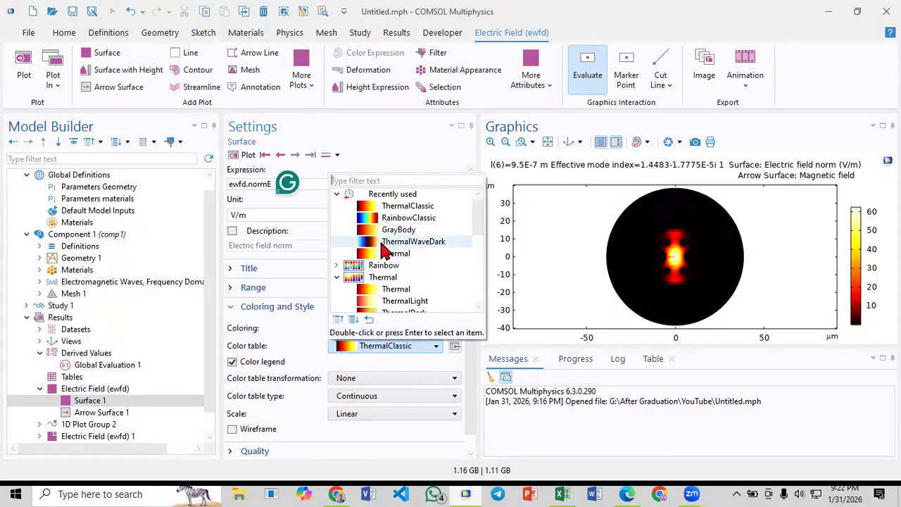
pyautogui.click(384, 243)
pyautogui.scroll(-3, 380, 292)
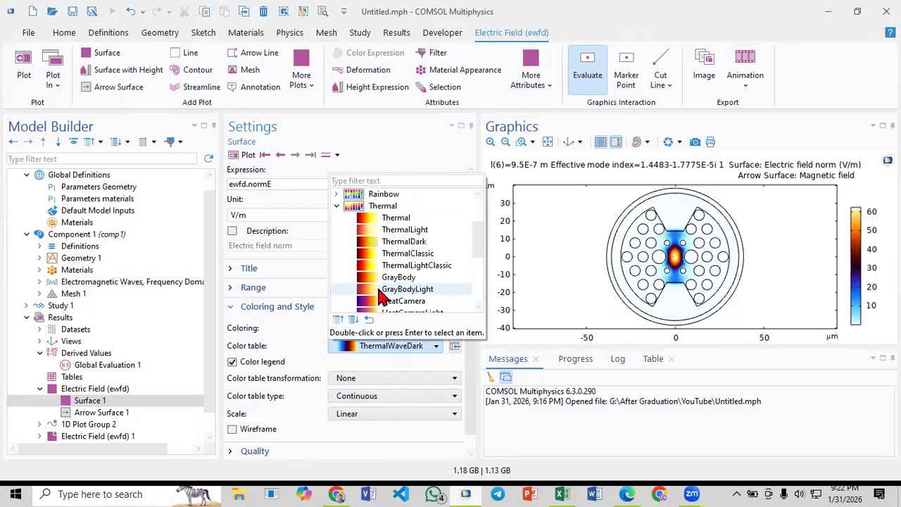
pyautogui.click(380, 290)
pyautogui.scroll(-1, 380, 295)
pyautogui.click(383, 277)
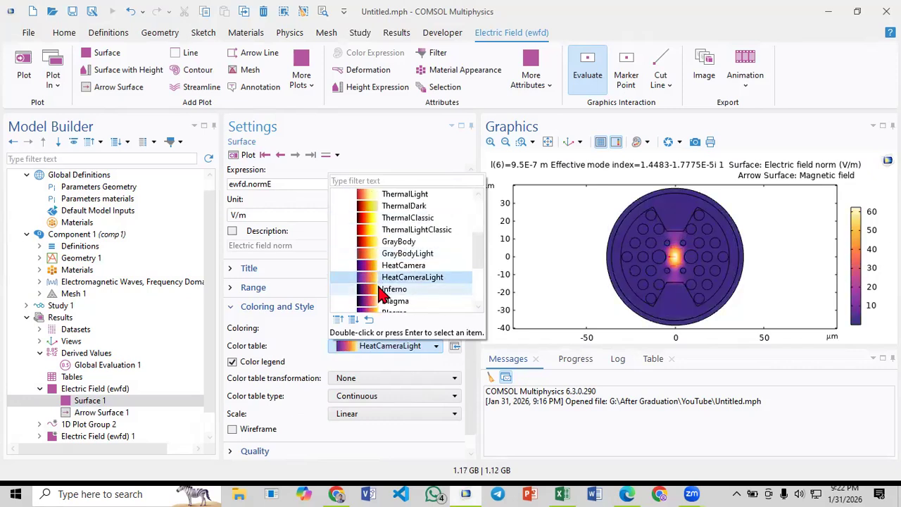
pyautogui.click(384, 289)
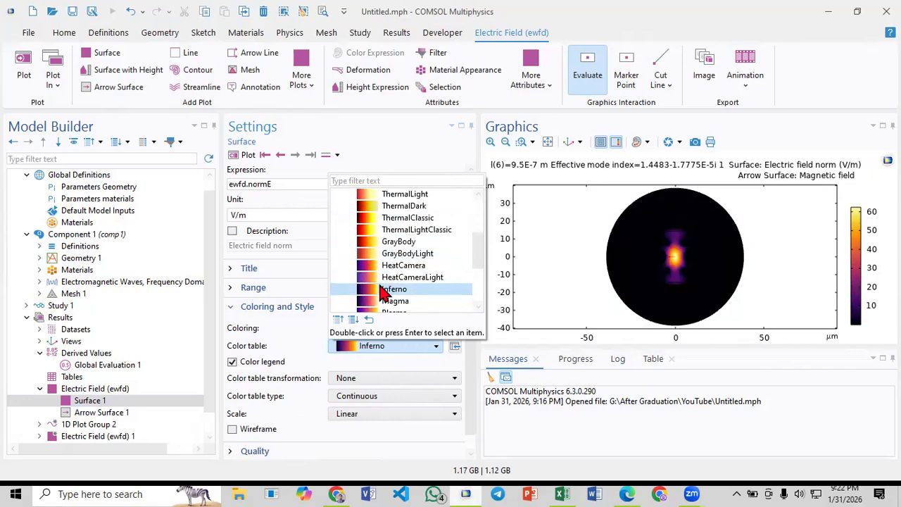
pyautogui.scroll(-1, 384, 293)
pyautogui.click(380, 266)
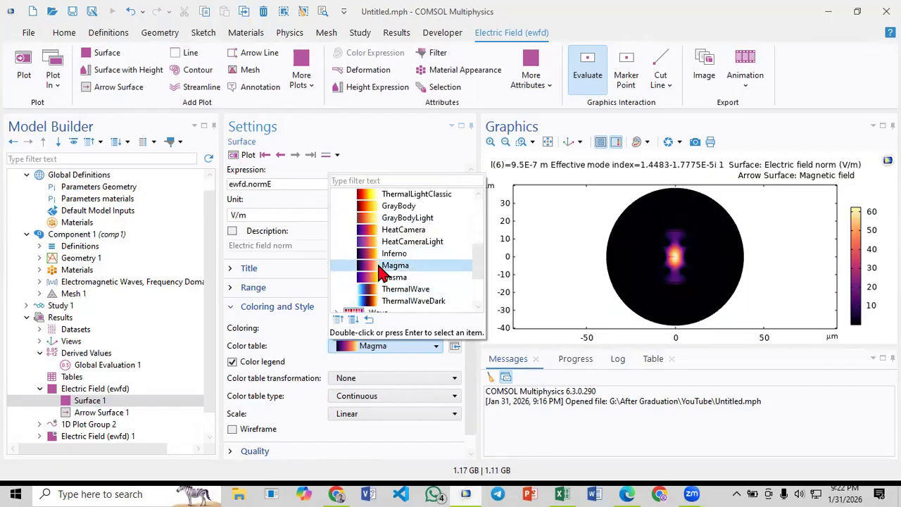
pyautogui.click(383, 277)
pyautogui.scroll(-2, 380, 280)
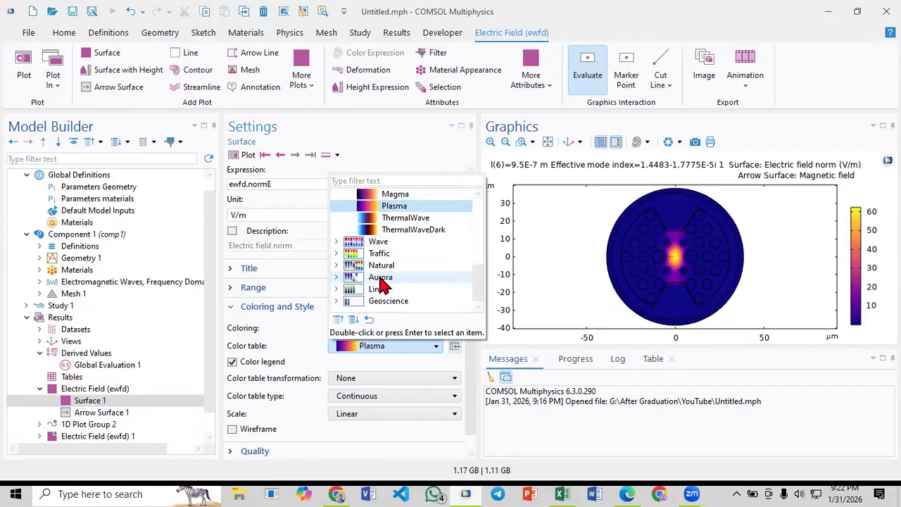
pyautogui.click(371, 232)
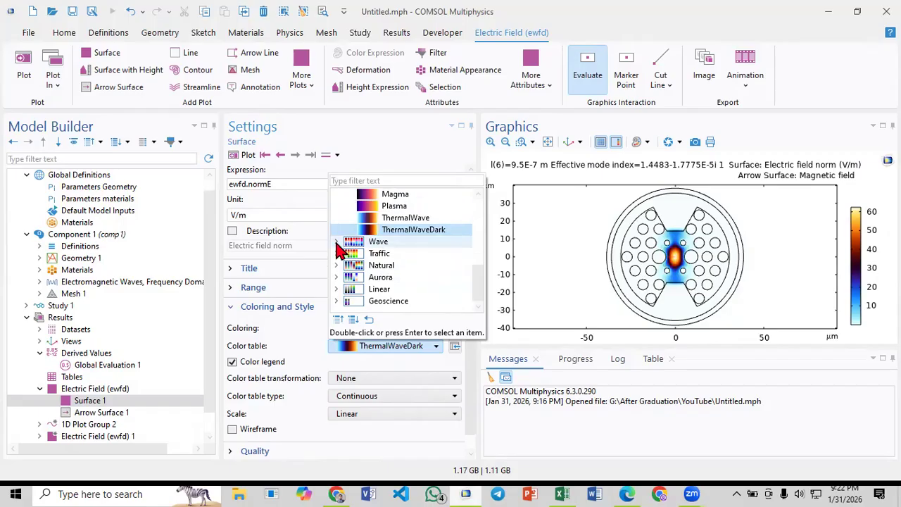
# - Try color tables from the Wave group on Surface 1, including Wave and DiscoClassic
pyautogui.doubleClick(372, 241)
pyautogui.click(369, 266)
pyautogui.click(369, 254)
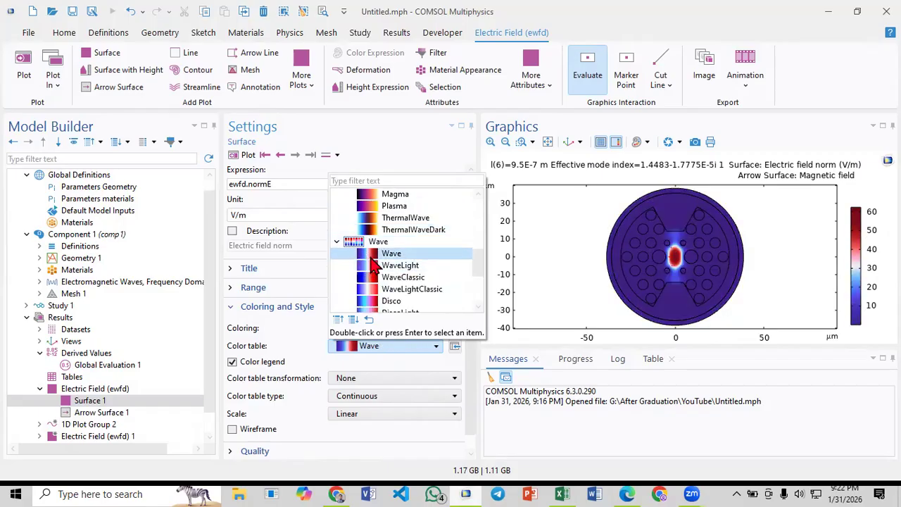
pyautogui.scroll(-3, 371, 273)
pyautogui.click(375, 265)
pyautogui.scroll(-2, 376, 271)
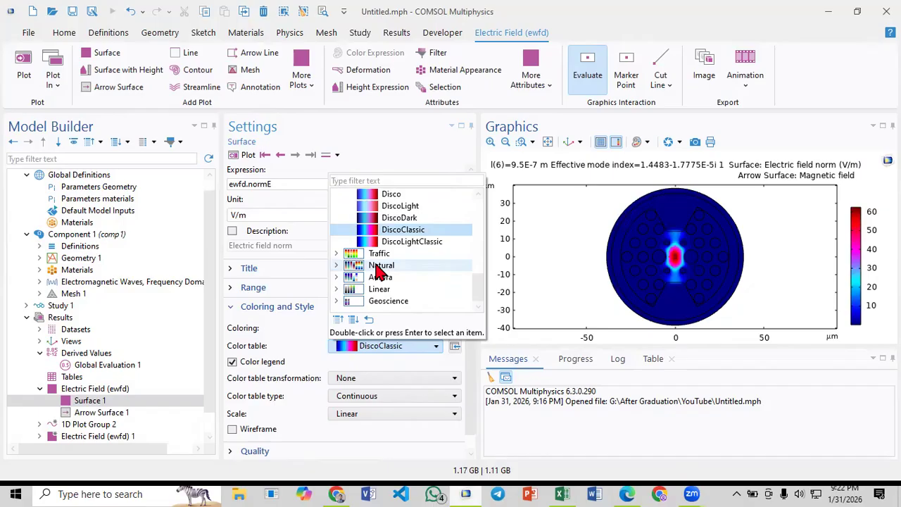
# - Set the color table of Surface 1 to ThermalLightClassic
pyautogui.scroll(5, 377, 271)
pyautogui.click(373, 230)
pyautogui.click(373, 241)
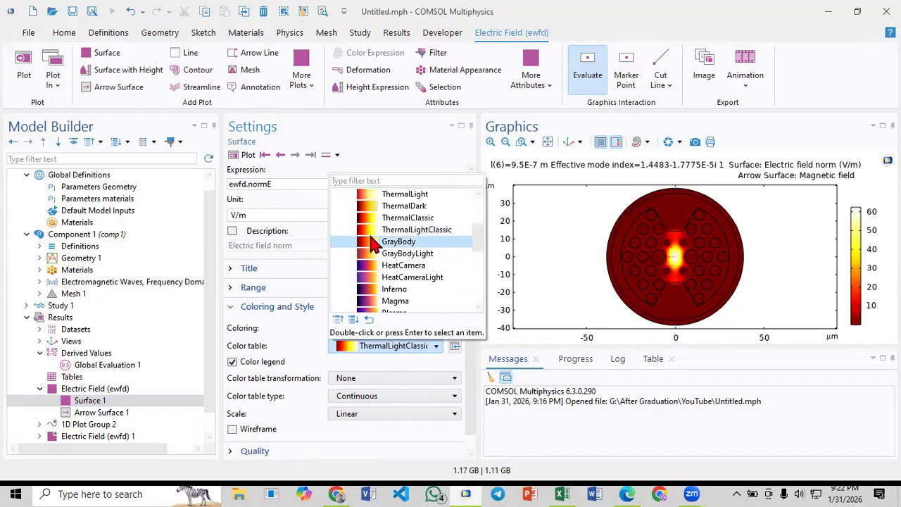
pyautogui.click(373, 231)
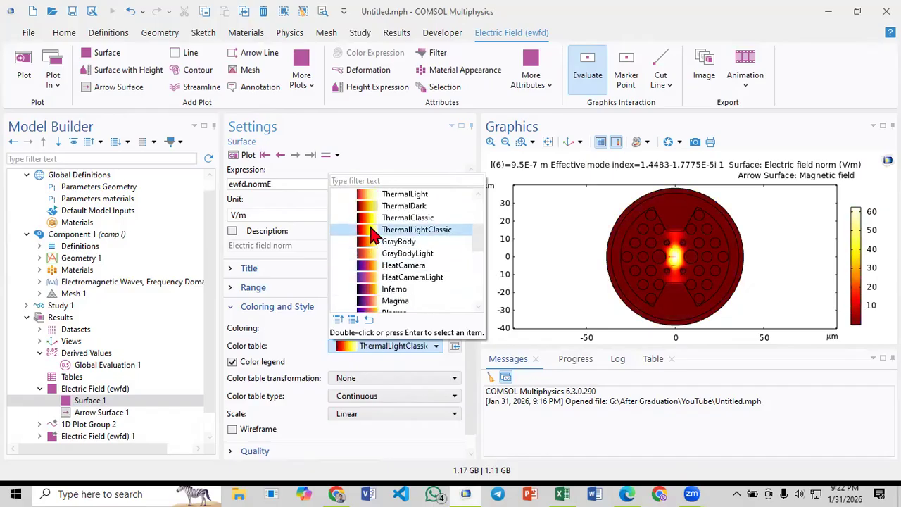
pyautogui.doubleClick(372, 231)
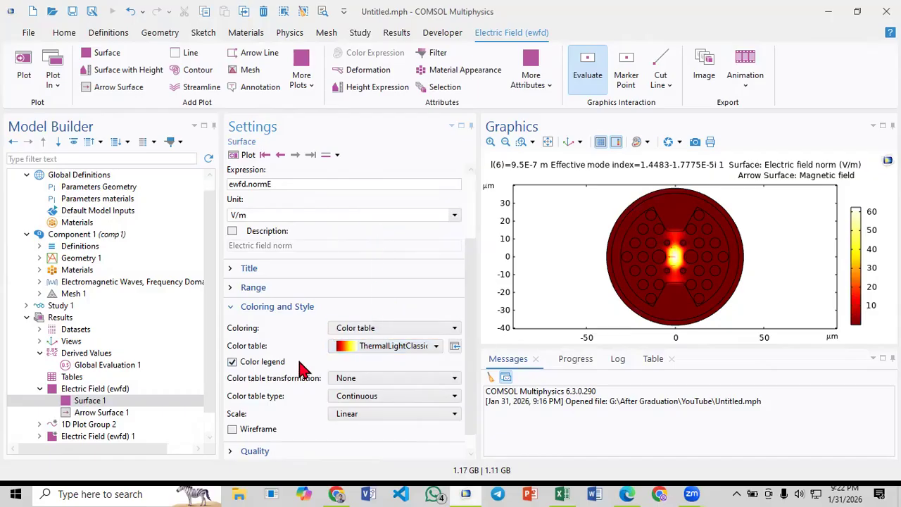
# - Color the arrows of Arrow Surface 1 blue and enlarge them to a scale factor of 45
pyautogui.click(105, 414)
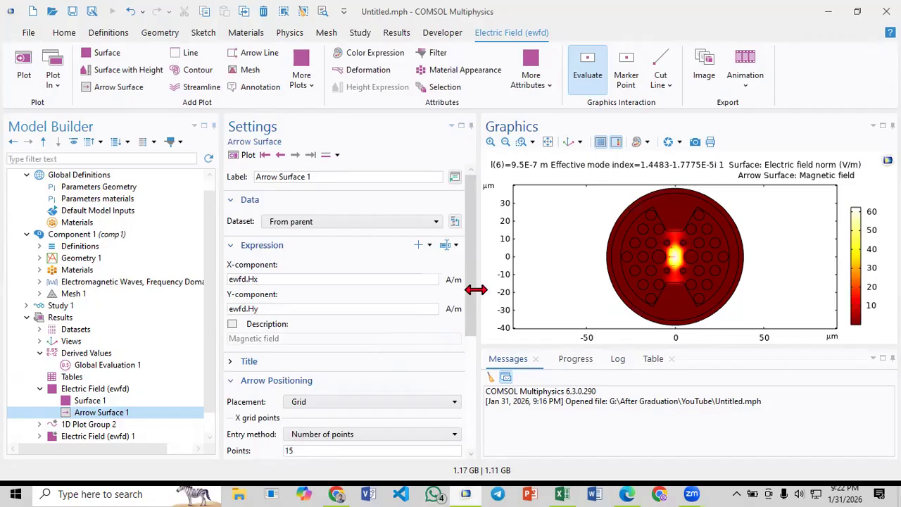
pyautogui.scroll(-3, 465, 338)
pyautogui.scroll(3, 465, 334)
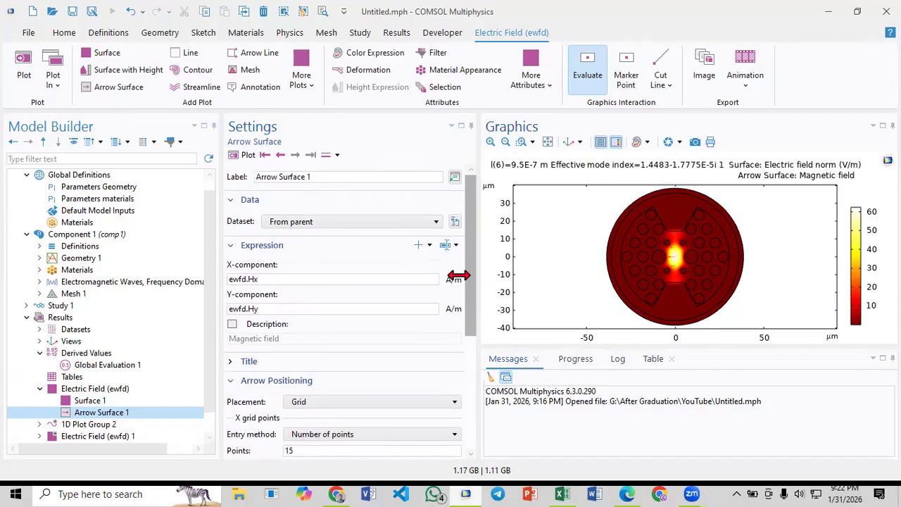
pyautogui.scroll(-5, 470, 295)
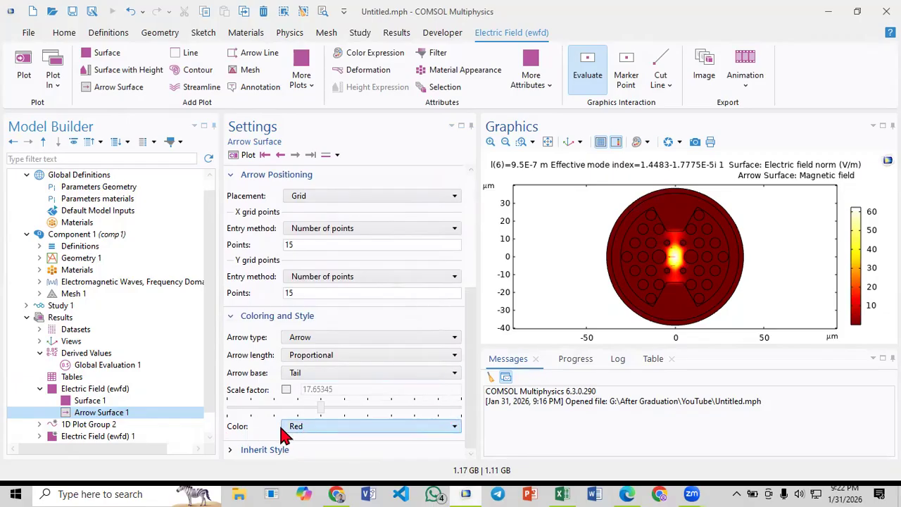
pyautogui.click(303, 428)
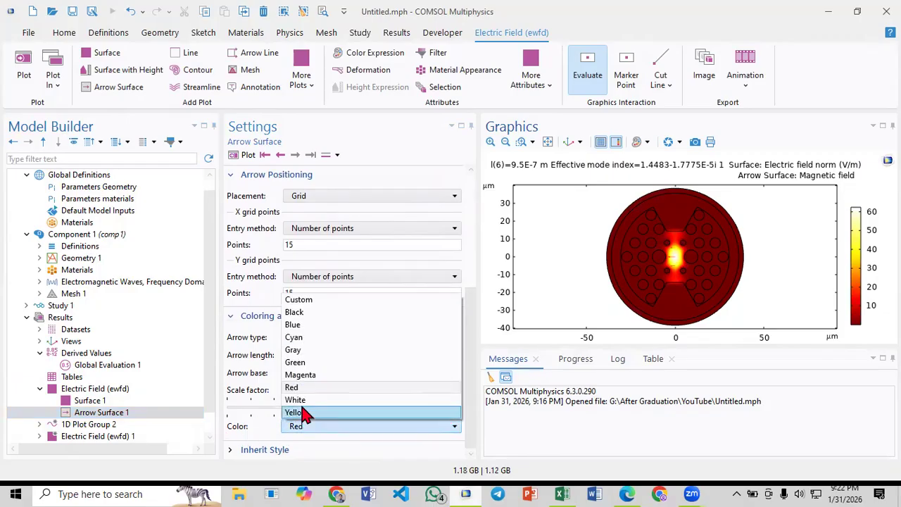
pyautogui.click(307, 337)
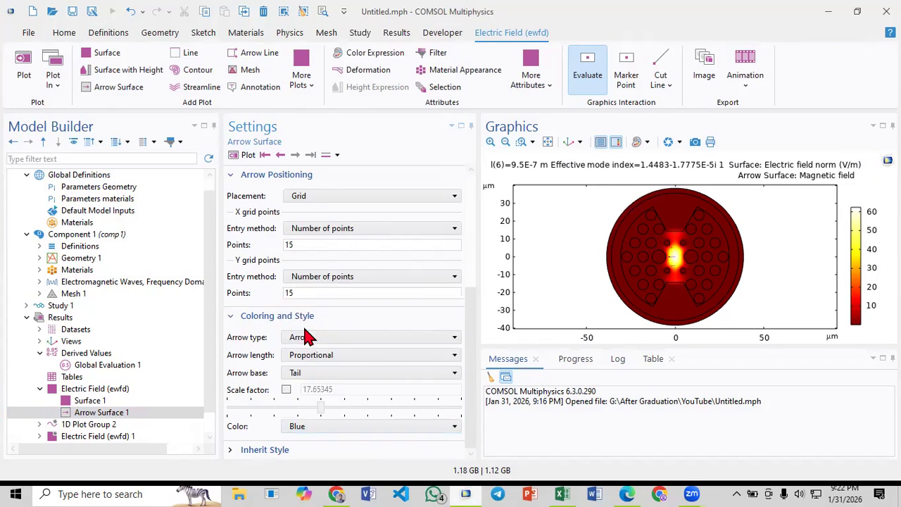
pyautogui.click(232, 157)
pyautogui.moveTo(321, 410); pyautogui.dragTo(433, 407)
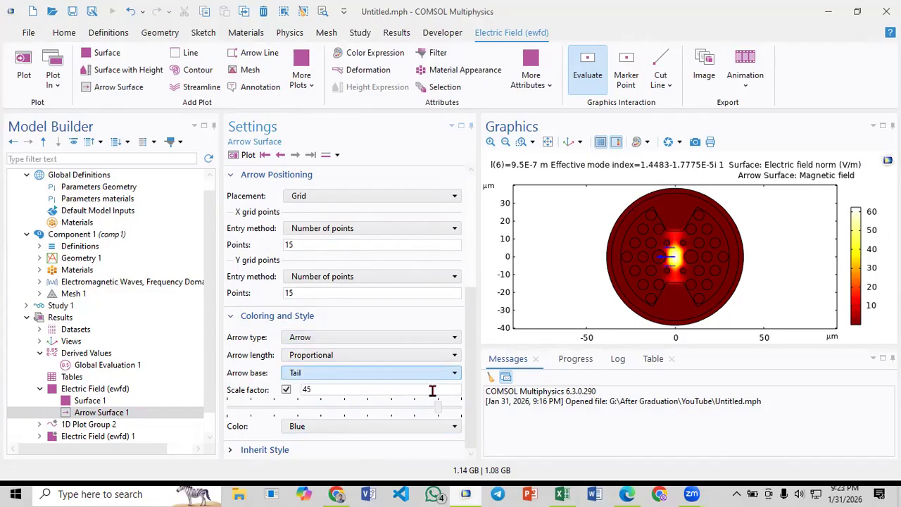
# - Try magenta, yellow, white and black as the arrow color of Arrow Surface 1
pyautogui.click(395, 427)
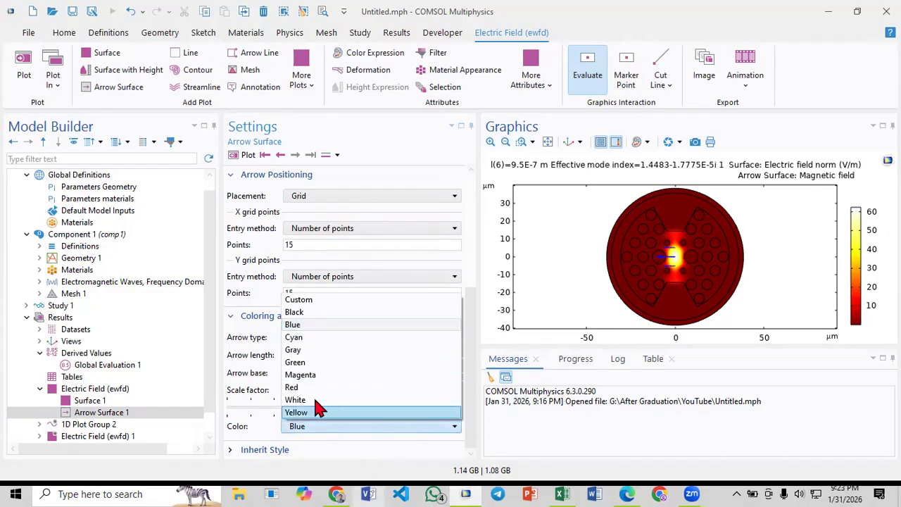
pyautogui.click(308, 378)
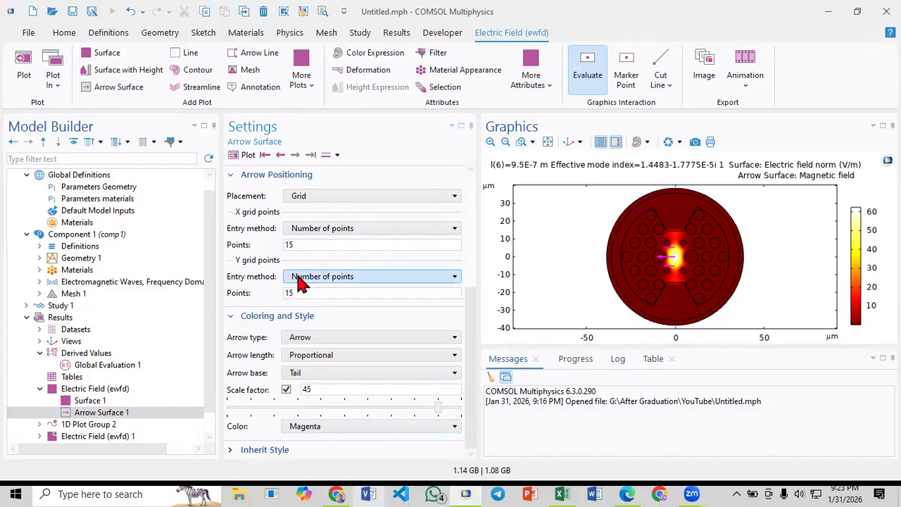
pyautogui.click(370, 432)
pyautogui.click(331, 421)
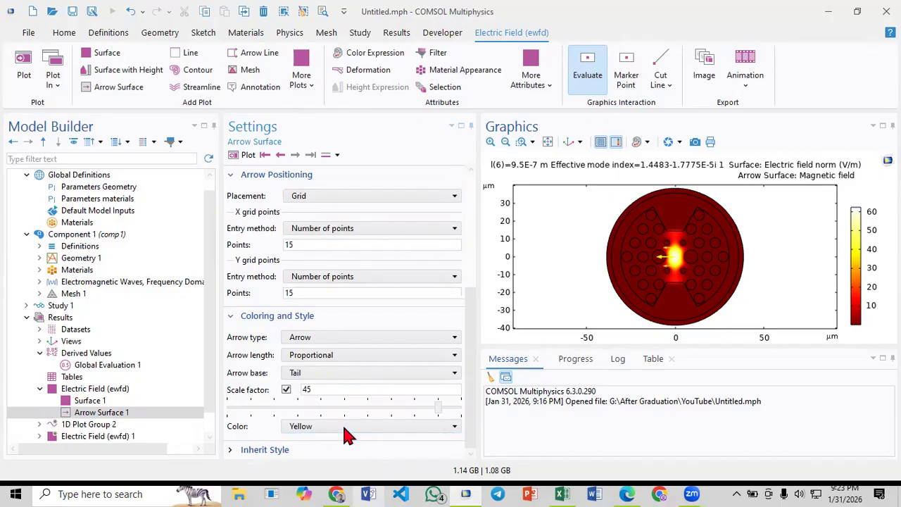
pyautogui.click(344, 428)
pyautogui.click(315, 400)
pyautogui.click(346, 428)
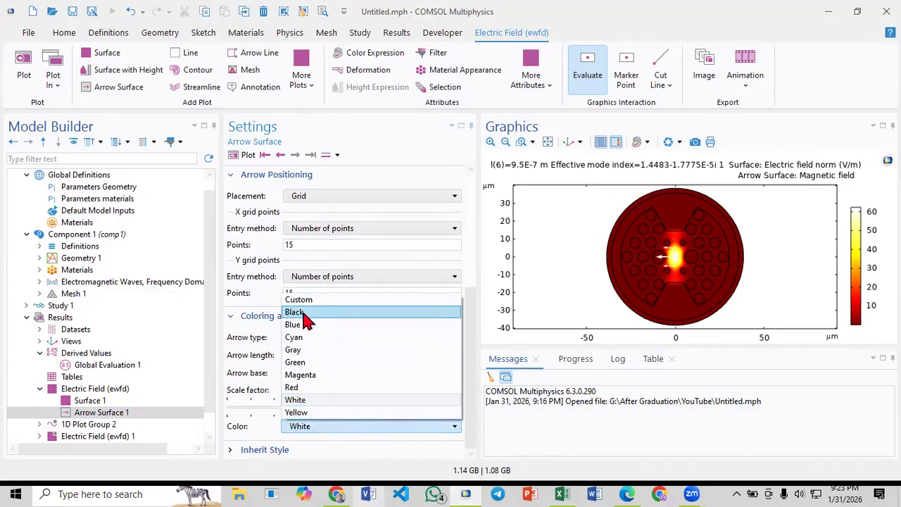
pyautogui.click(307, 314)
# - Switch the arrow color of Arrow Surface 1 to Custom, trying dark red before choosing green from the basic colors
pyautogui.click(361, 431)
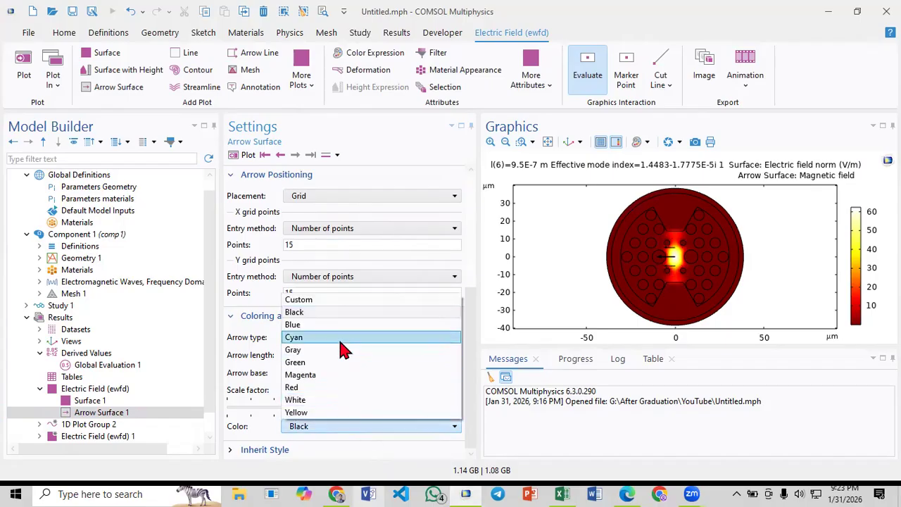
pyautogui.click(320, 297)
pyautogui.scroll(-1, 341, 429)
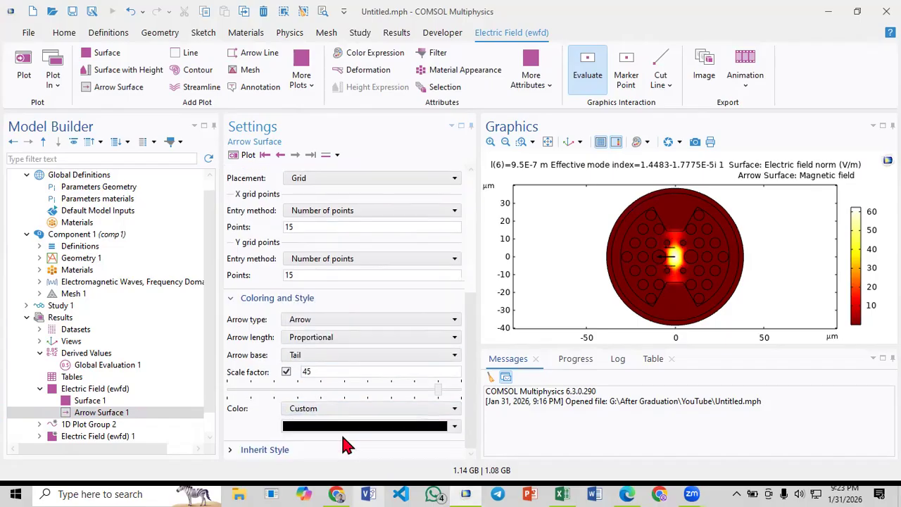
pyautogui.click(424, 427)
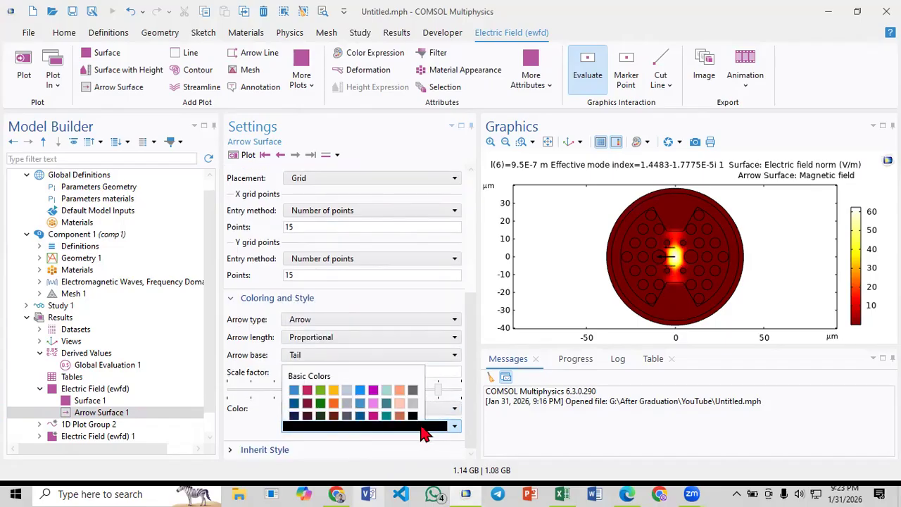
pyautogui.click(369, 399)
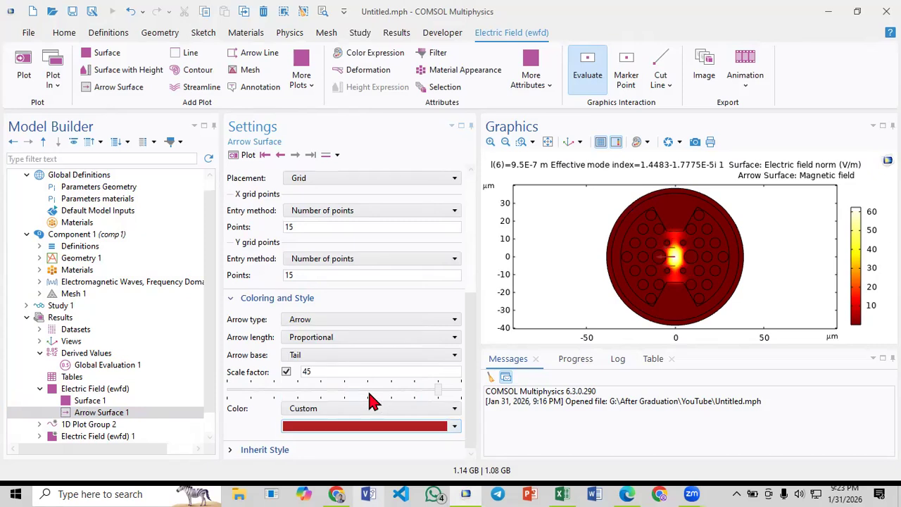
pyautogui.click(392, 426)
pyautogui.click(318, 349)
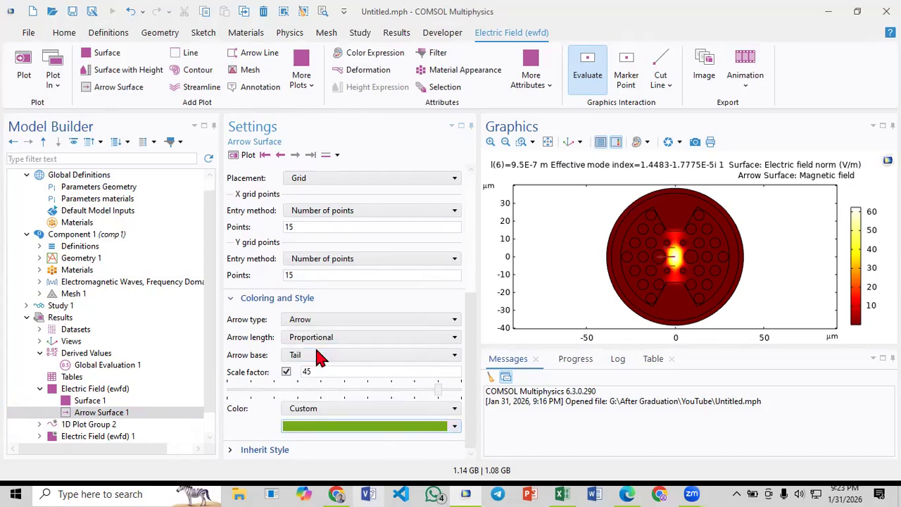
# - Try blue and light gray as the custom arrow color of Arrow Surface 1 before choosing dark green
pyautogui.click(391, 428)
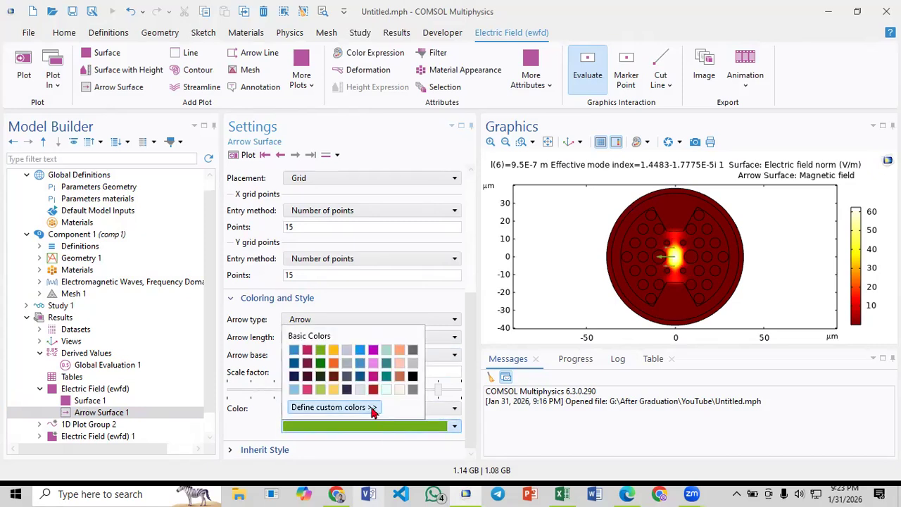
pyautogui.click(361, 363)
pyautogui.click(416, 431)
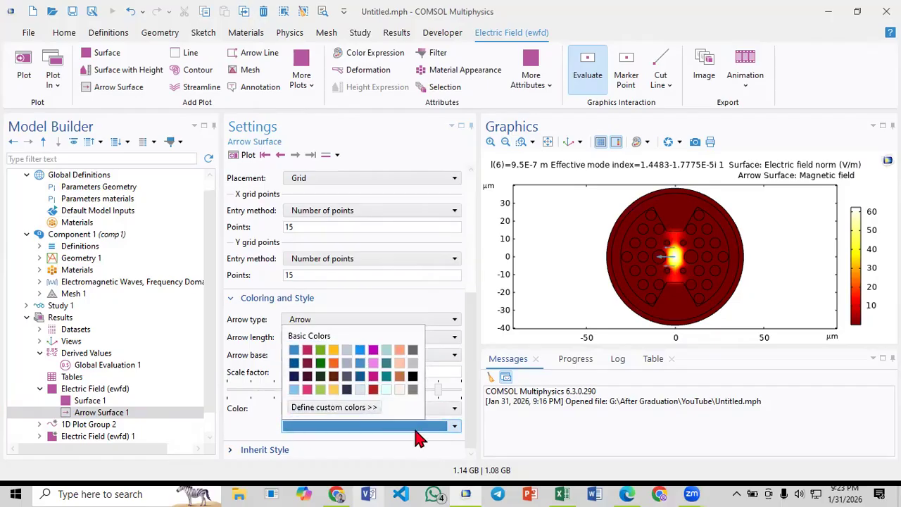
pyautogui.click(354, 357)
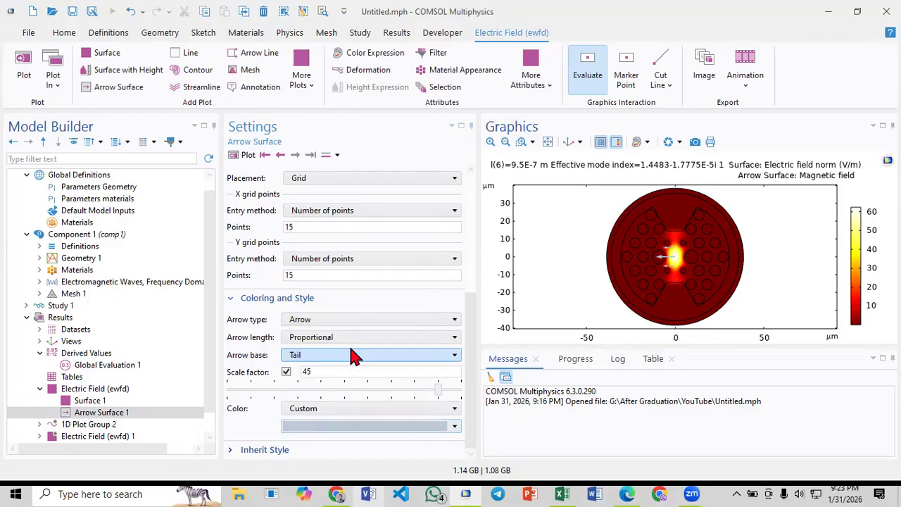
pyautogui.click(404, 424)
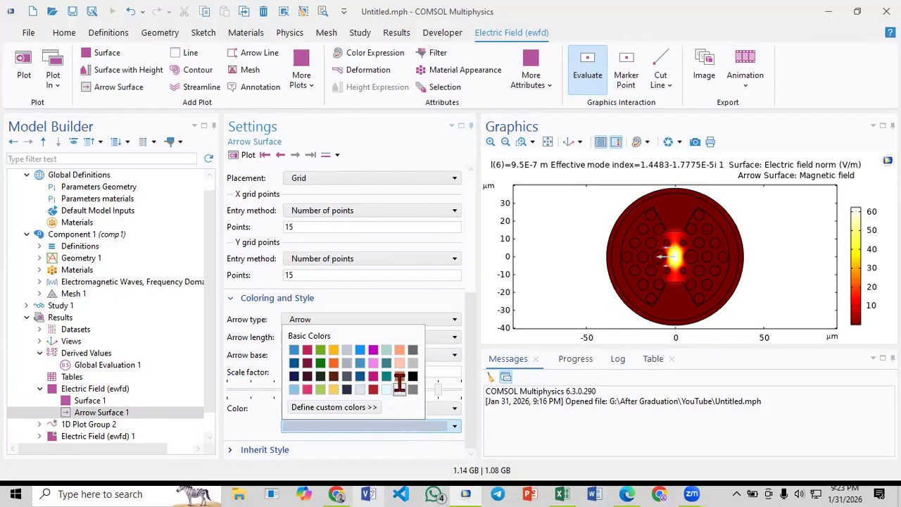
pyautogui.click(320, 361)
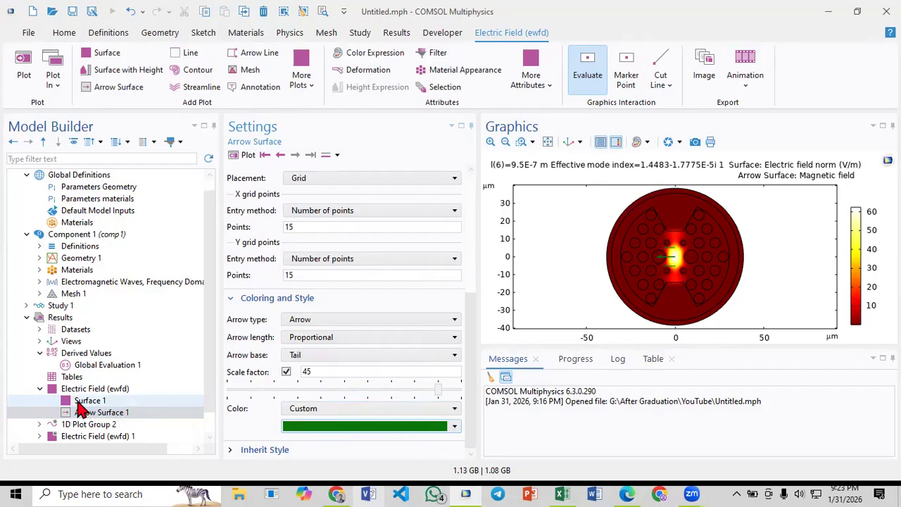
# - Add a Height Expression to Surface 1 in the Electric Field (ewfd) plot group
pyautogui.click(98, 388)
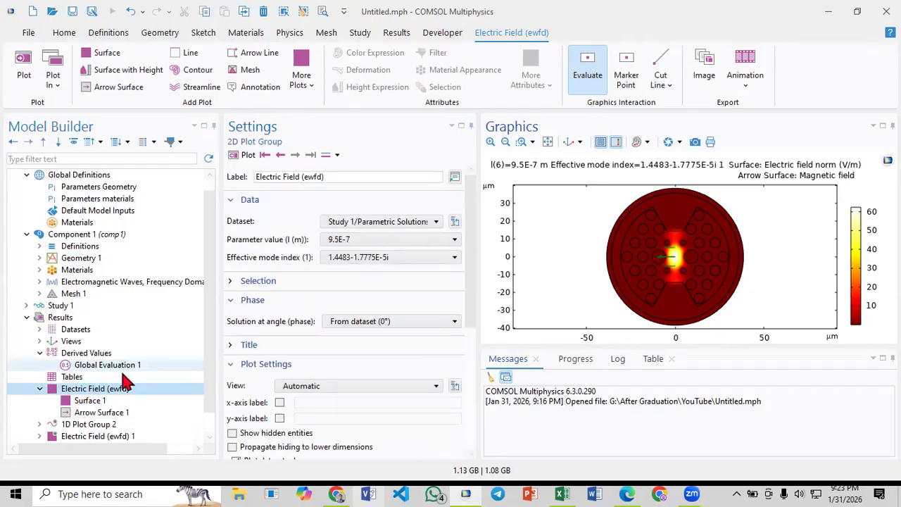
pyautogui.click(523, 142)
pyautogui.moveTo(636, 214); pyautogui.dragTo(736, 322)
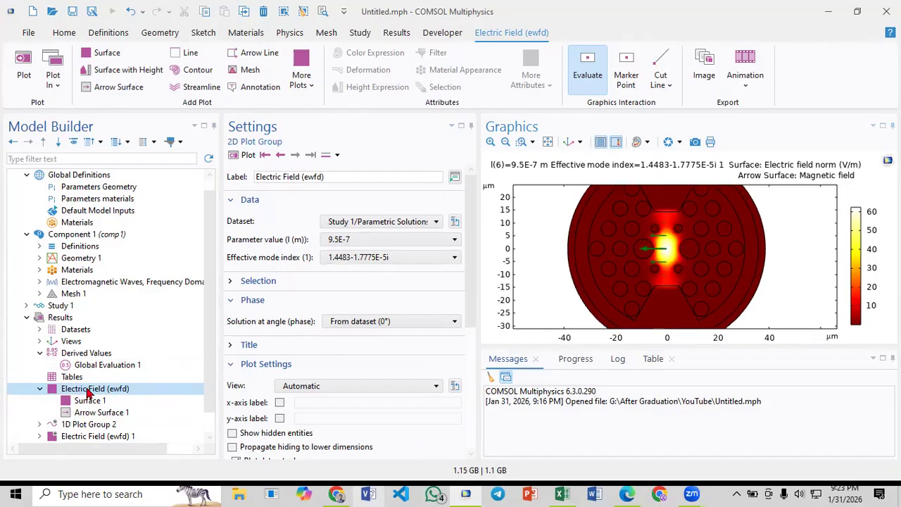
pyautogui.rightClick(89, 394)
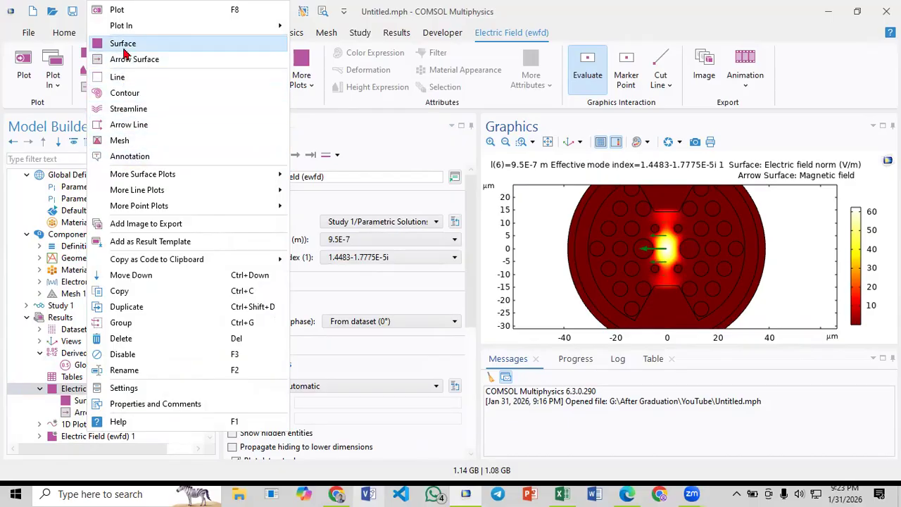
pyautogui.click(72, 400)
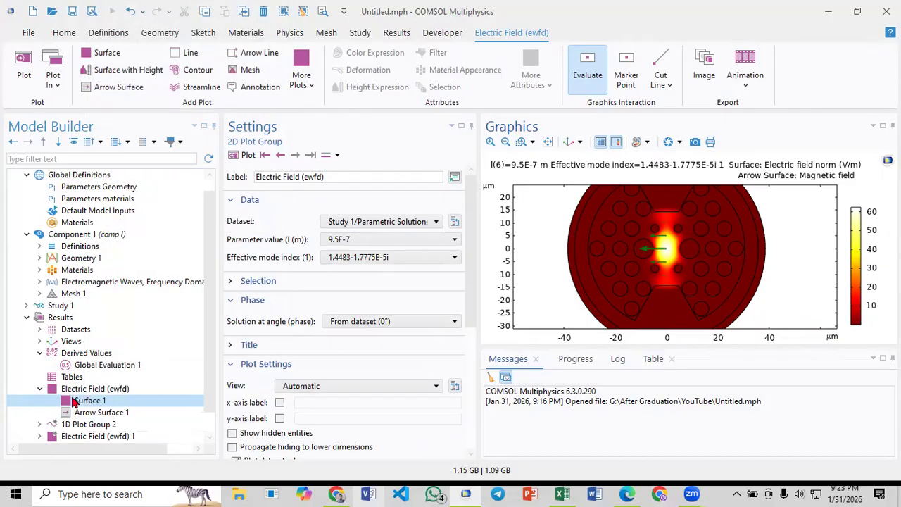
pyautogui.rightClick(73, 401)
pyautogui.rightClick(73, 400)
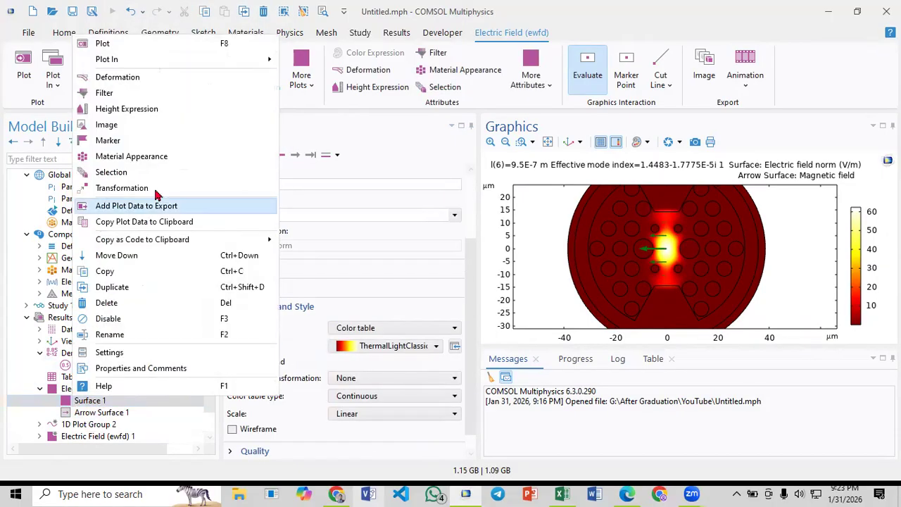
pyautogui.click(152, 111)
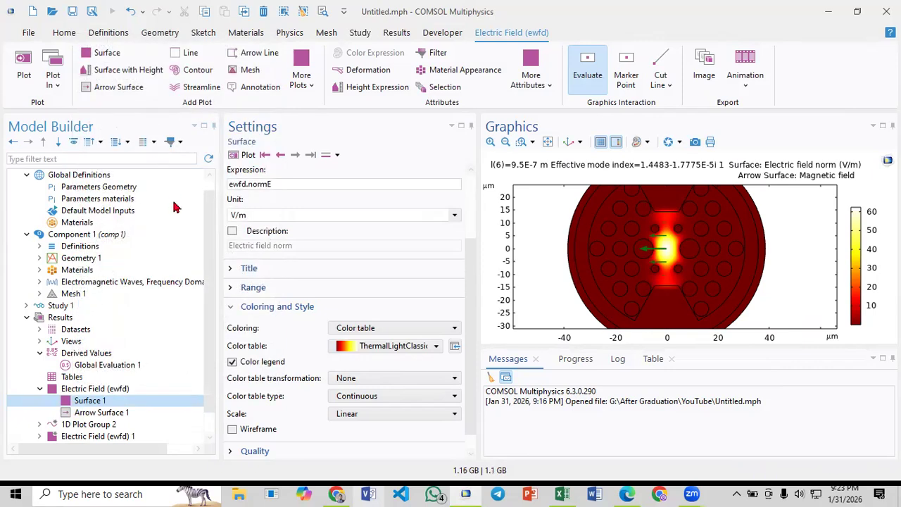
# - Enlarge the graphics area and examine the 3D height plot of the Electric Field (ewfd) group from the side
pyautogui.click(95, 389)
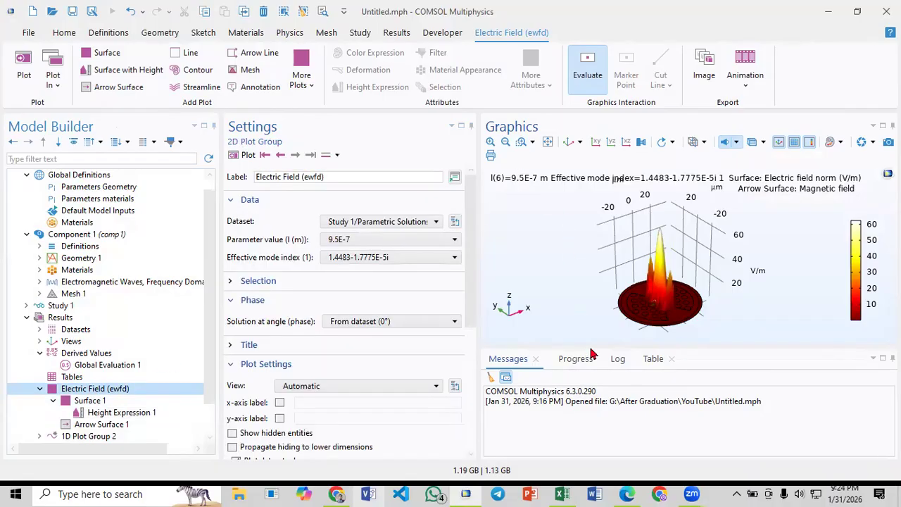
pyautogui.moveTo(592, 344); pyautogui.dragTo(591, 427)
pyautogui.click(522, 141)
pyautogui.moveTo(577, 194); pyautogui.dragTo(553, 293)
pyautogui.click(565, 146)
pyautogui.click(520, 143)
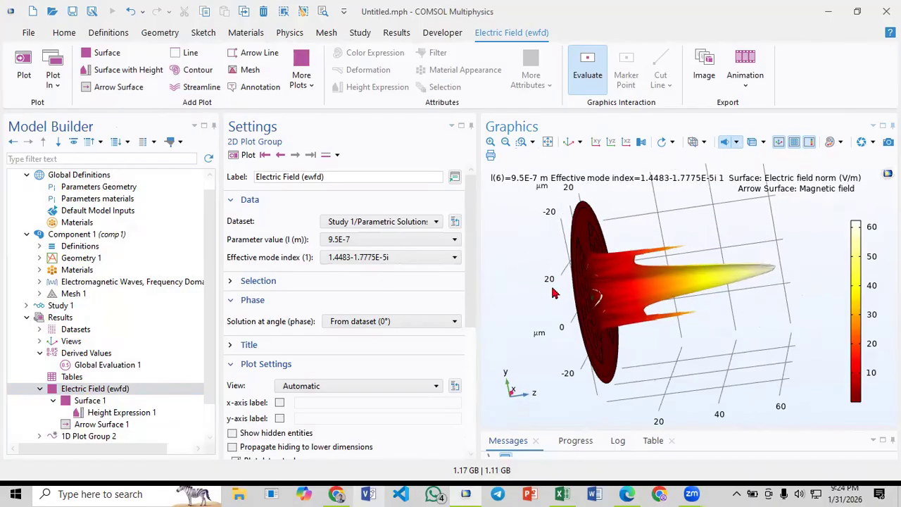
pyautogui.moveTo(558, 261); pyautogui.dragTo(599, 258)
pyautogui.moveTo(551, 282); pyautogui.dragTo(590, 304)
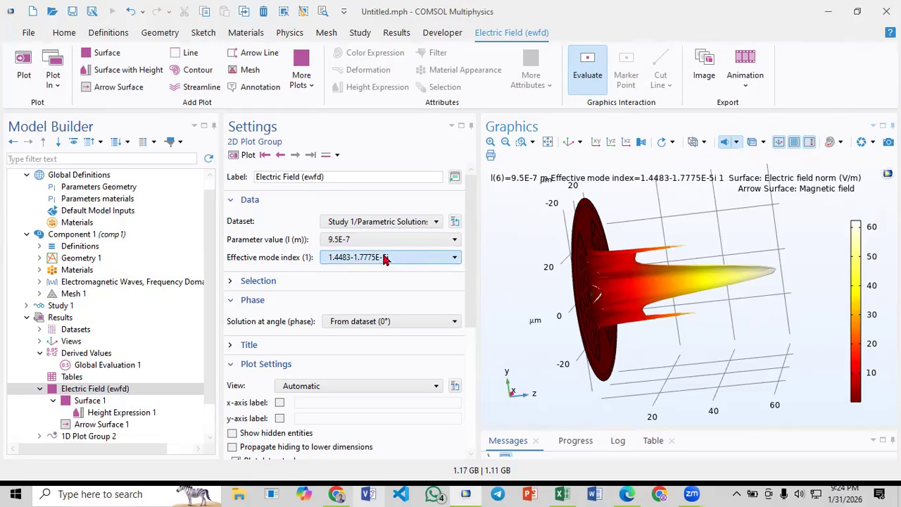
# - Plot the modes with effective index 1.4483 and 1.4482-2.4186E-4i, examining the height peaks of each from several angles
pyautogui.click(281, 155)
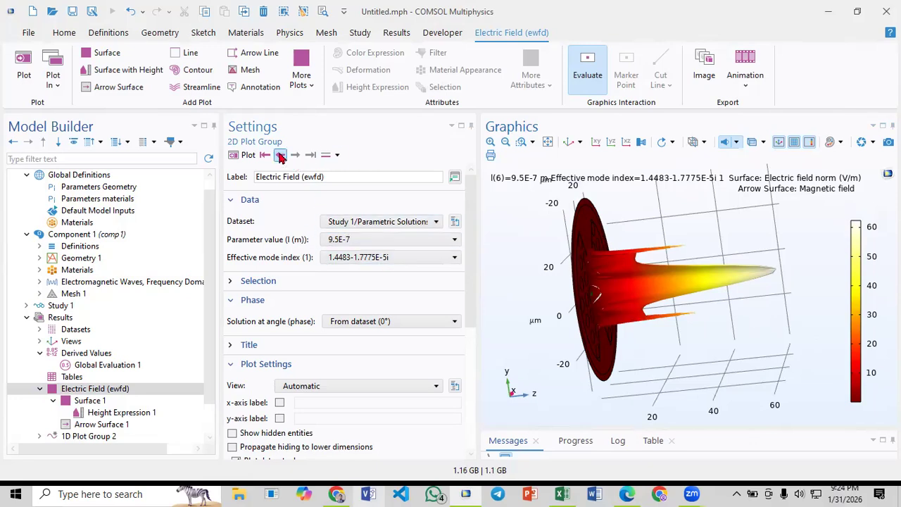
pyautogui.moveTo(538, 235); pyautogui.dragTo(694, 275)
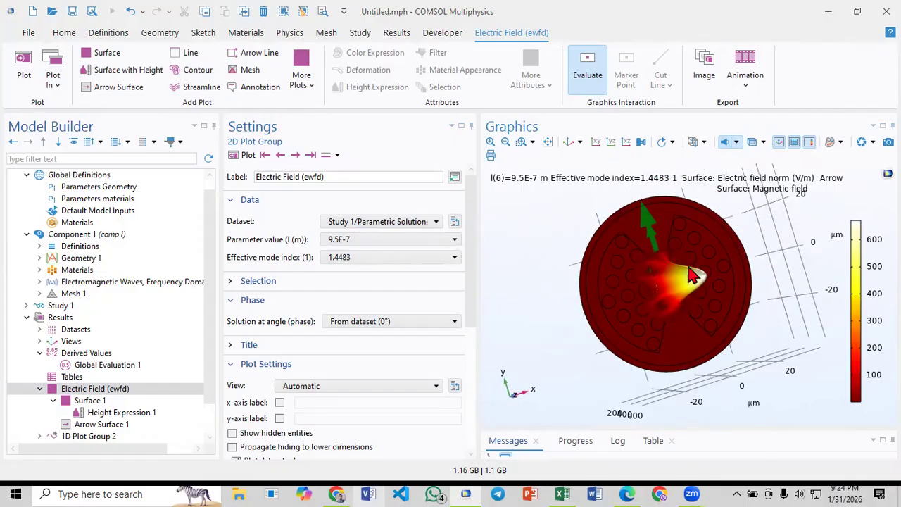
pyautogui.click(280, 154)
pyautogui.moveTo(595, 257); pyautogui.dragTo(631, 239)
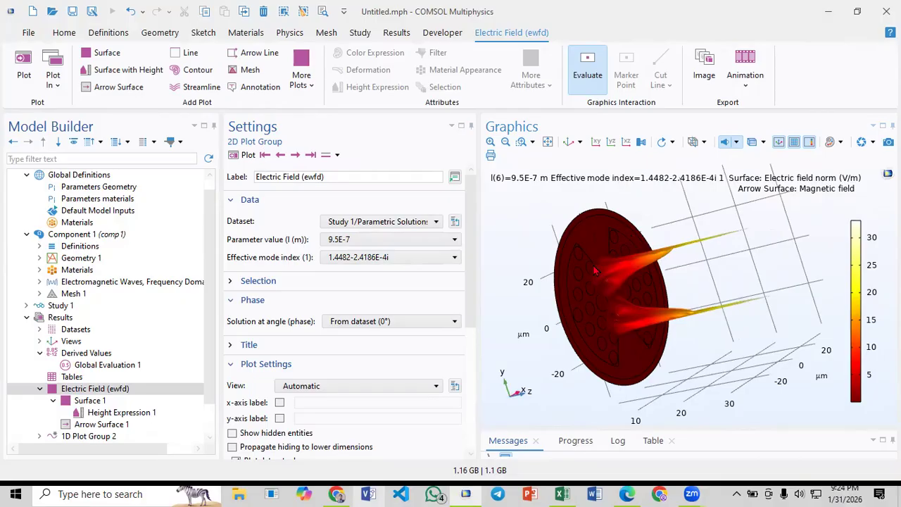
pyautogui.moveTo(605, 248); pyautogui.dragTo(587, 244)
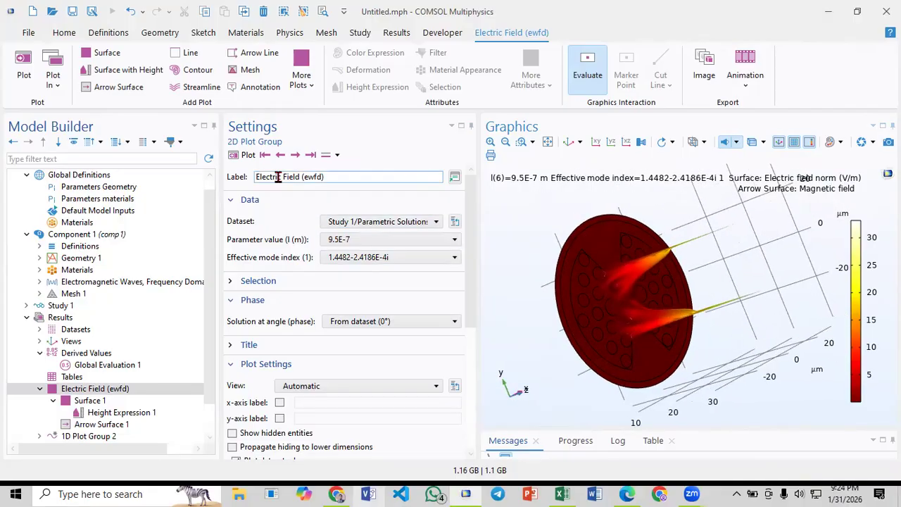
# - Plot the mode with effective index 1.4482-2.3745E-4i, examine its peaks, and restore the default 3D view
pyautogui.click(280, 156)
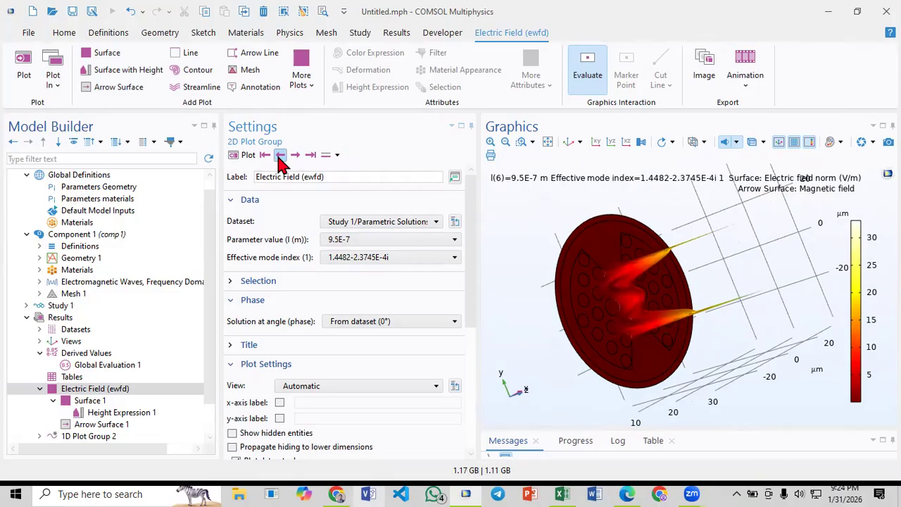
pyautogui.moveTo(539, 273); pyautogui.dragTo(642, 271)
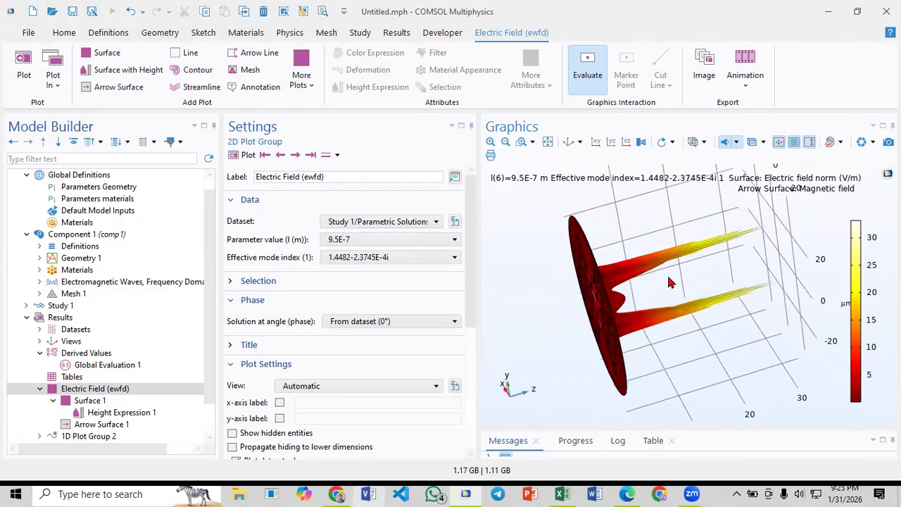
pyautogui.moveTo(701, 278); pyautogui.dragTo(629, 296)
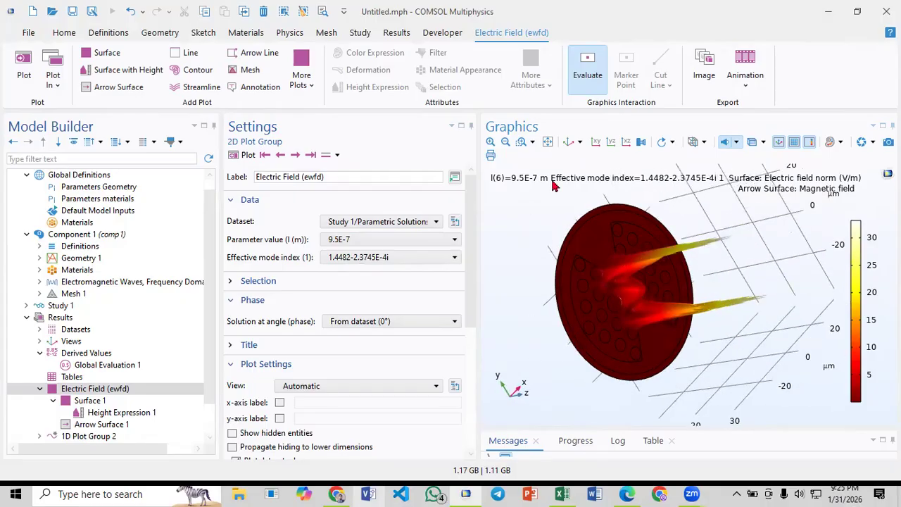
pyautogui.click(569, 141)
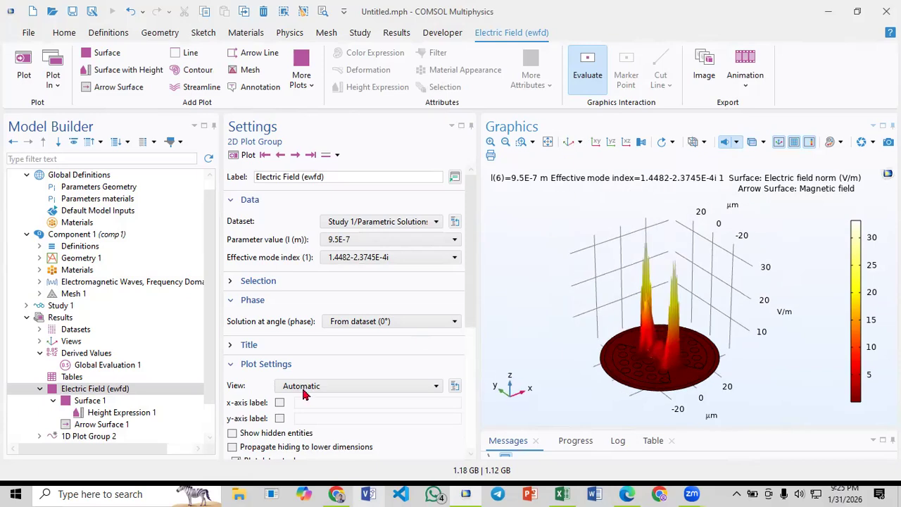
pyautogui.click(52, 401)
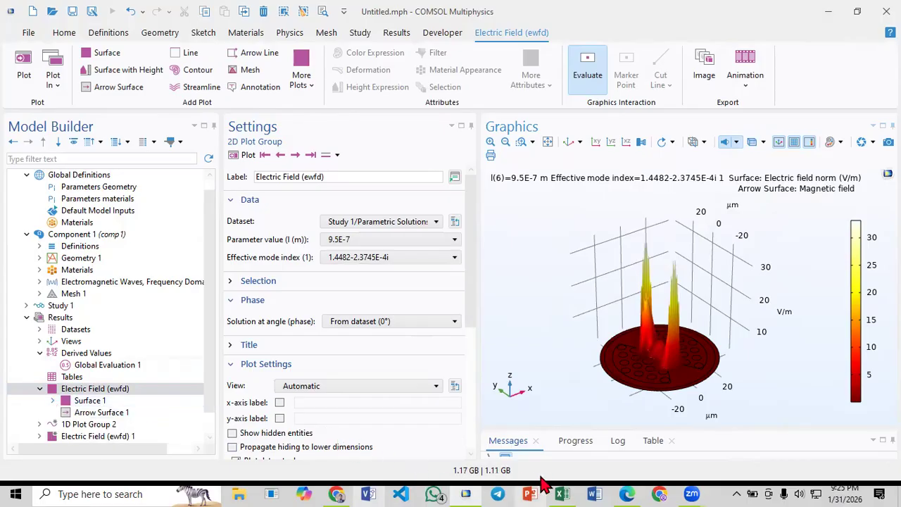
# - Switch to Paper_3.pdf in Edge and examine the loss, resonance, amplitude sensitivity and figure-of-merit graphs in Fig. 3
pyautogui.click(557, 492)
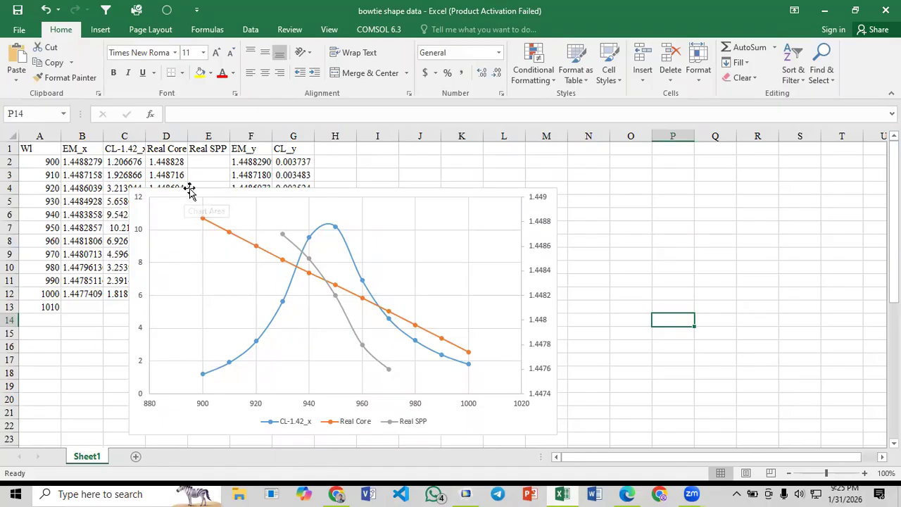
pyautogui.click(628, 492)
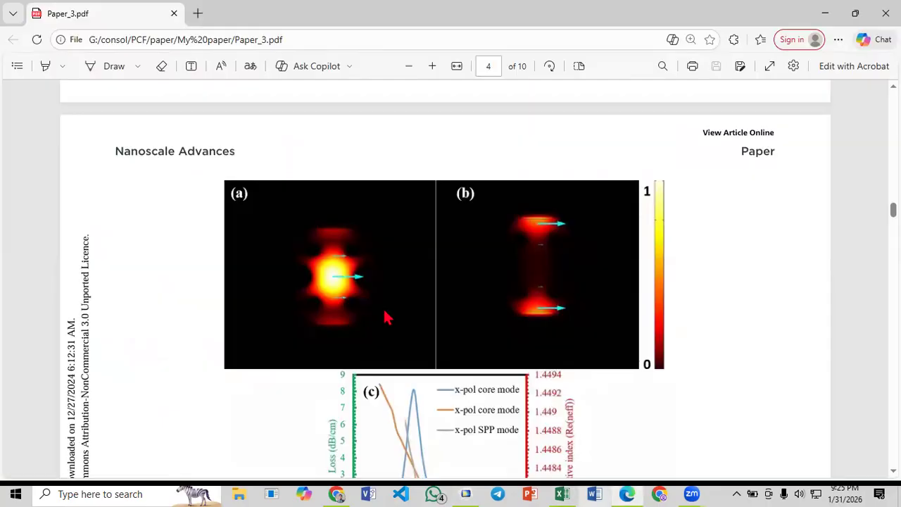
pyautogui.scroll(-5, 373, 314)
pyautogui.scroll(-10, 371, 313)
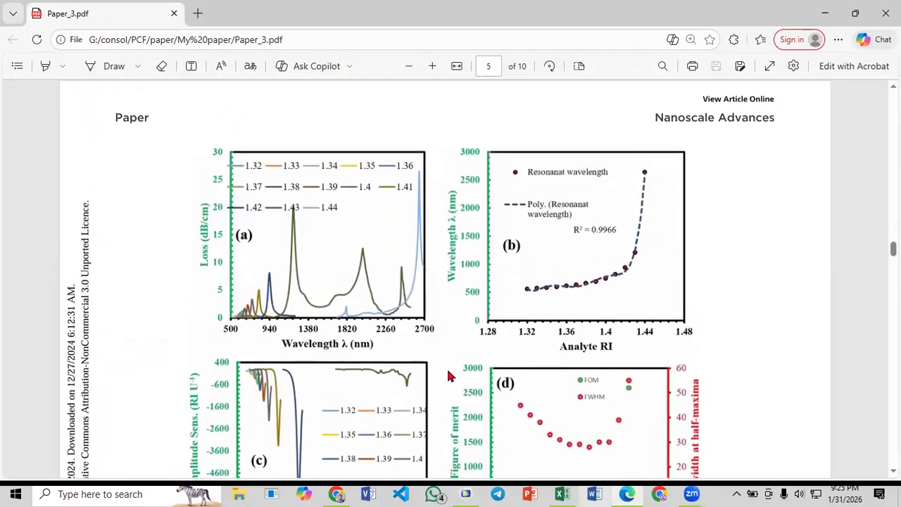
pyautogui.scroll(-2, 458, 355)
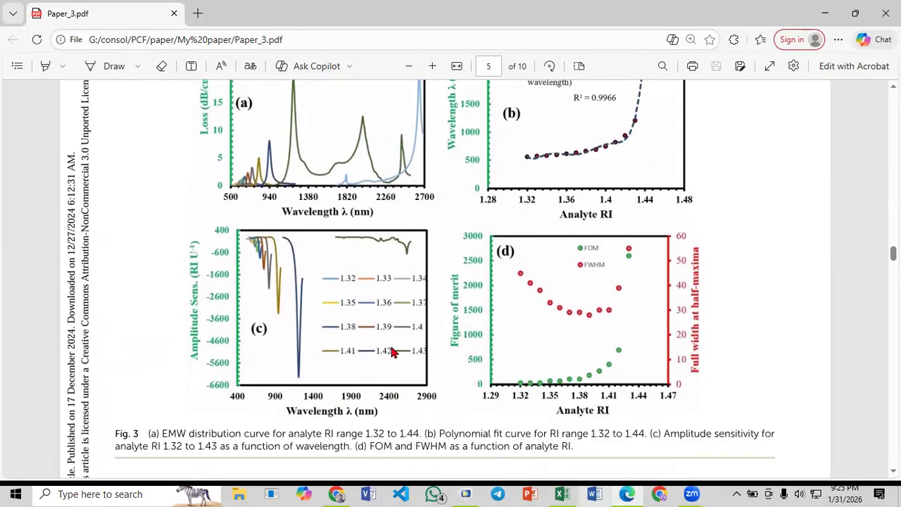
pyautogui.scroll(2, 387, 351)
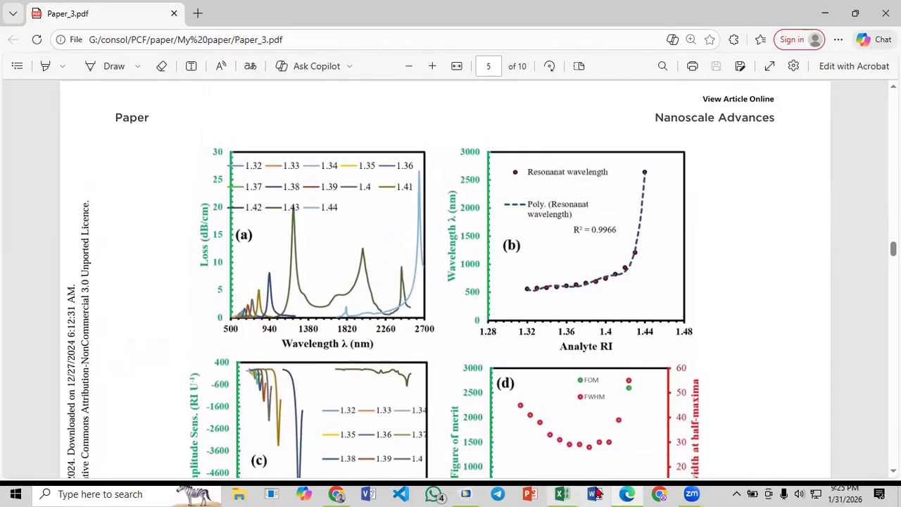
# - Switch to the bowtie shape data workbook in Excel and move the chart clear of the data columns
pyautogui.click(626, 492)
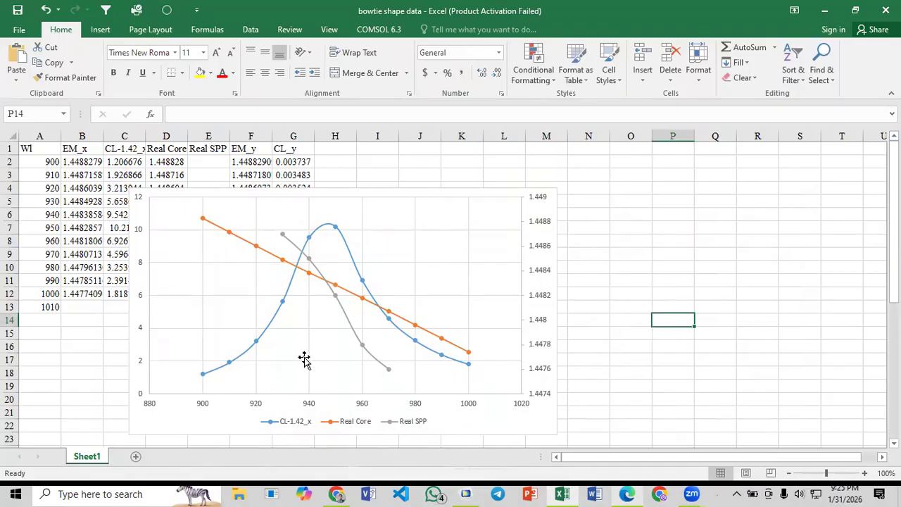
pyautogui.click(176, 193)
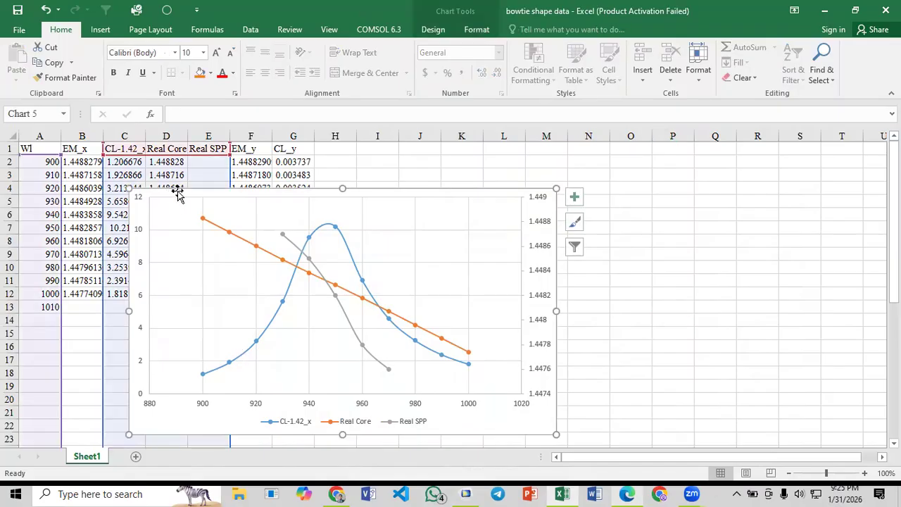
pyautogui.moveTo(176, 194); pyautogui.dragTo(385, 197)
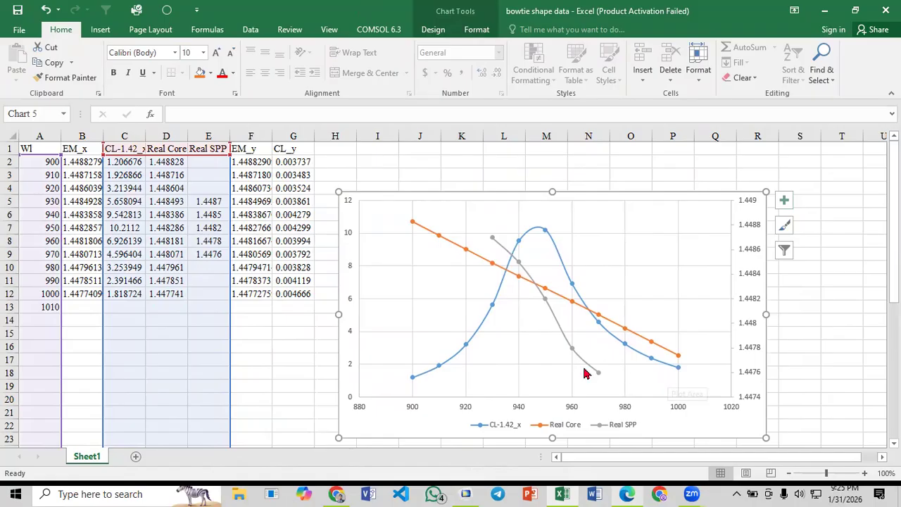
pyautogui.click(136, 151)
pyautogui.click(170, 188)
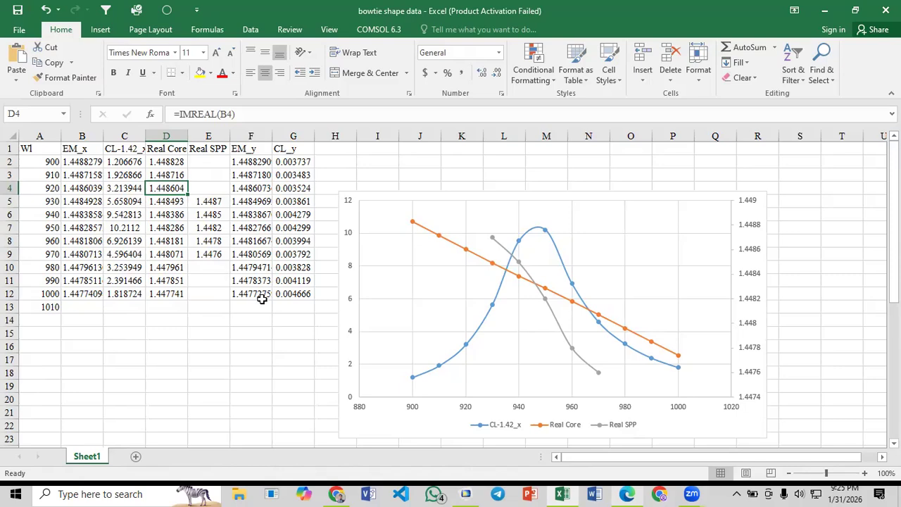
# - Add a second worksheet to the workbook and return to Sheet1
pyautogui.click(136, 456)
pyautogui.click(97, 457)
pyautogui.click(124, 280)
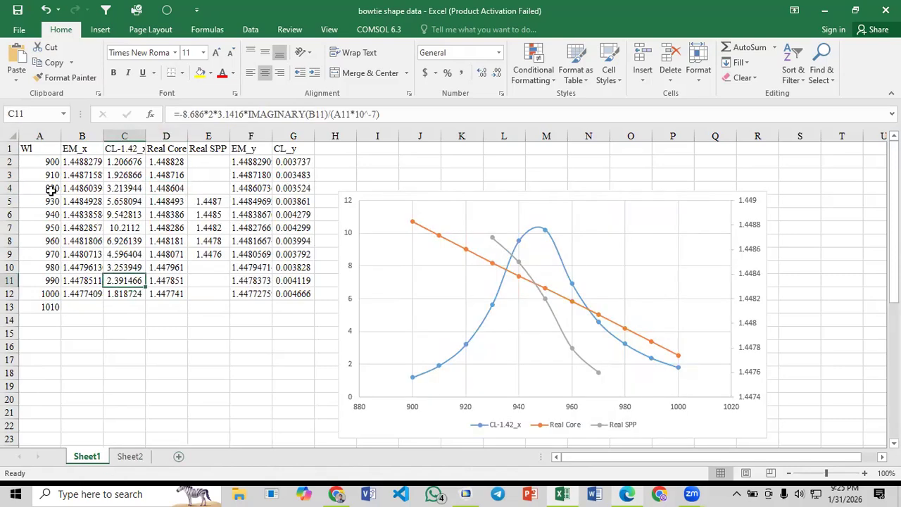
# - Copy the Wl, EM_x and CL-1.42_x columns from Sheet1 into Sheet2, starting at cell A1
pyautogui.click(41, 136)
pyautogui.keyDown('ctrl'); pyautogui.click(79, 136); pyautogui.keyUp('ctrl')
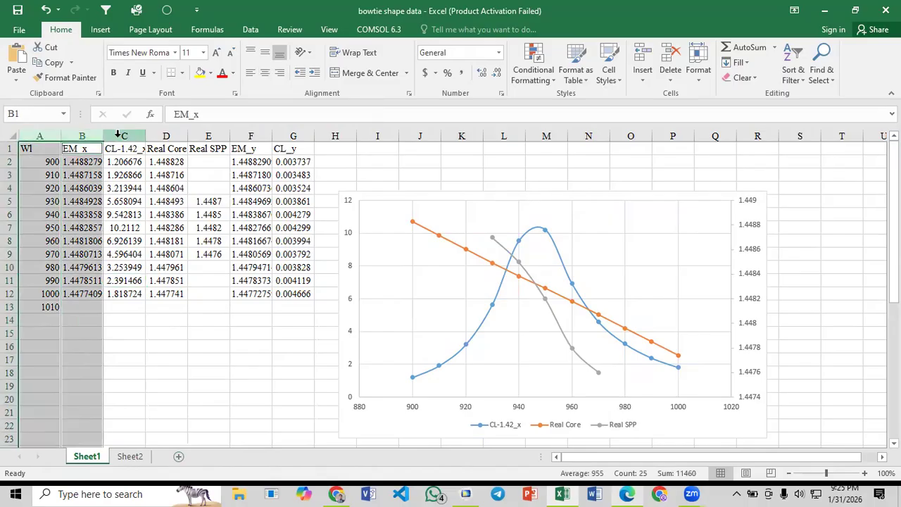
pyautogui.keyDown('ctrl'); pyautogui.click(120, 136); pyautogui.keyUp('ctrl')
pyautogui.hotkey('ctrl', 'c')
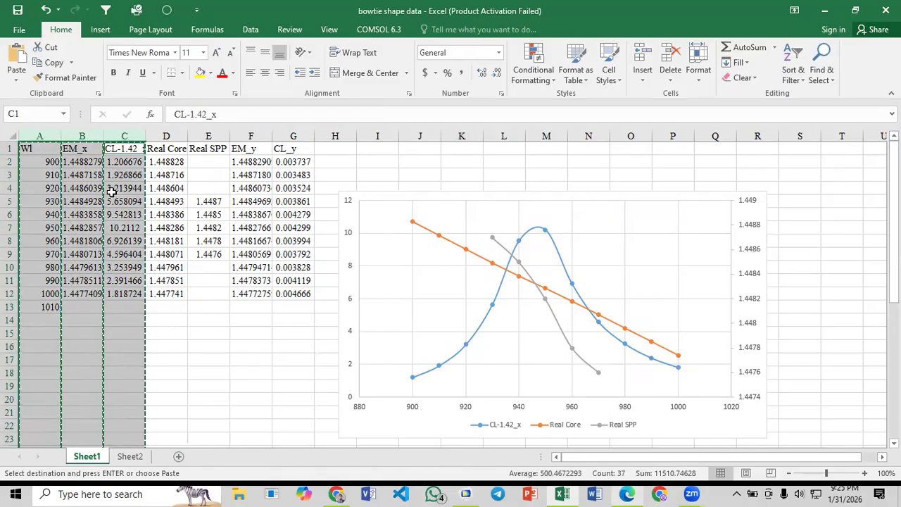
pyautogui.click(128, 458)
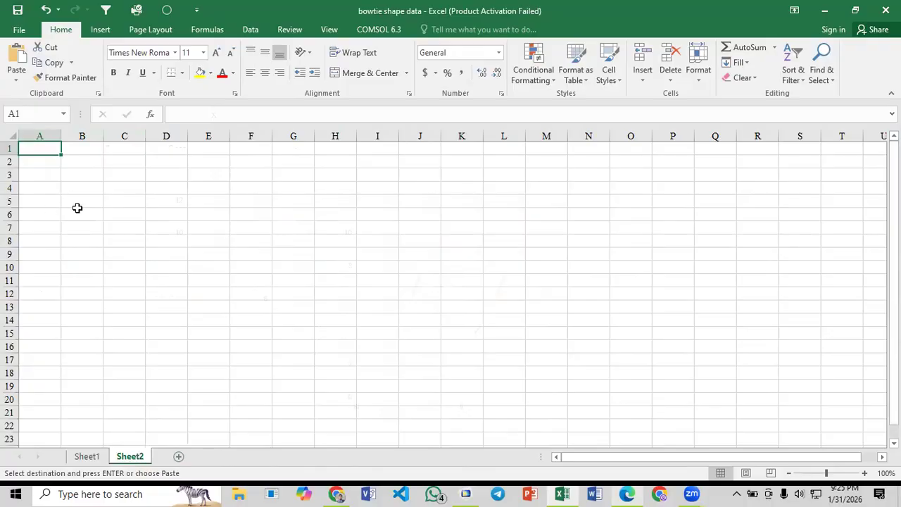
pyautogui.hotkey('ctrl', 'v')
pyautogui.click(184, 243)
pyautogui.click(115, 162)
pyautogui.click(118, 189)
pyautogui.click(118, 162)
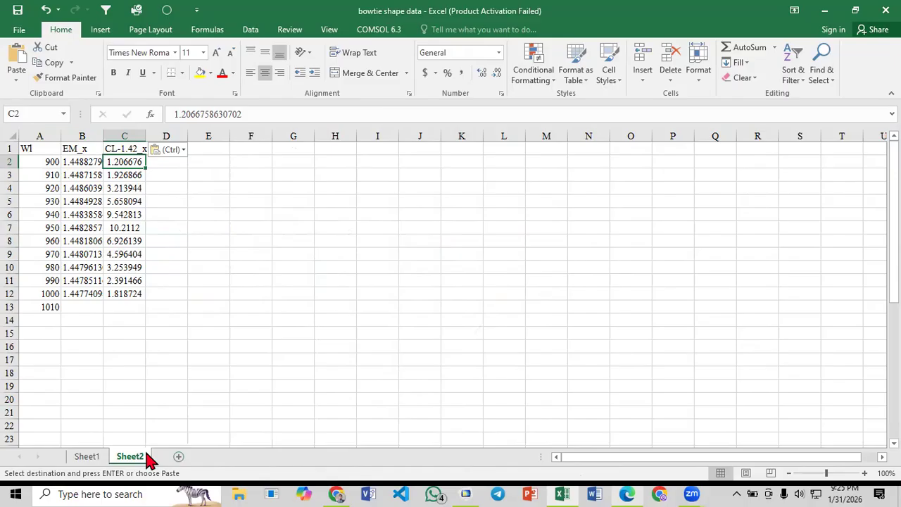
# - Copy the loss formula from cell C2 of Sheet1 into C2 of Sheet2 and fill it down to C12
pyautogui.click(87, 456)
pyautogui.click(131, 163)
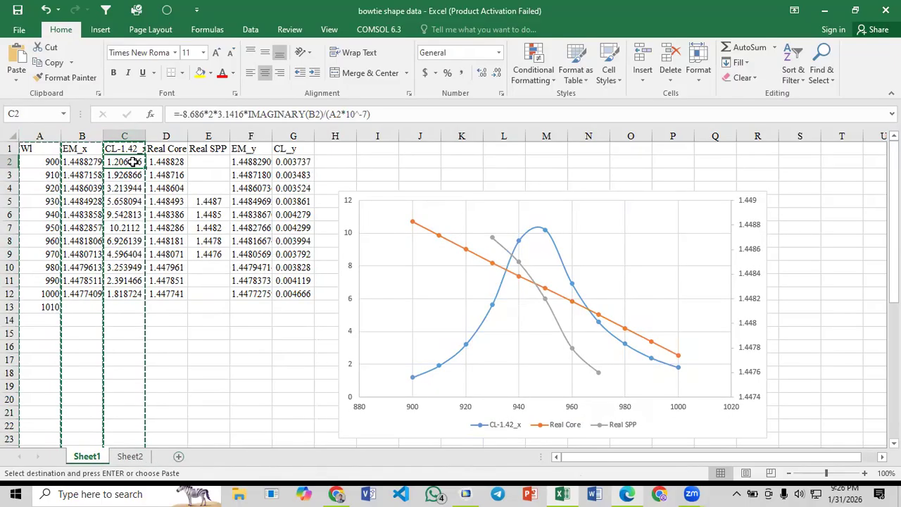
pyautogui.click(129, 457)
pyautogui.hotkey('ctrl', 'v')
pyautogui.click(171, 211)
pyautogui.click(134, 163)
pyautogui.moveTo(142, 169); pyautogui.dragTo(134, 297)
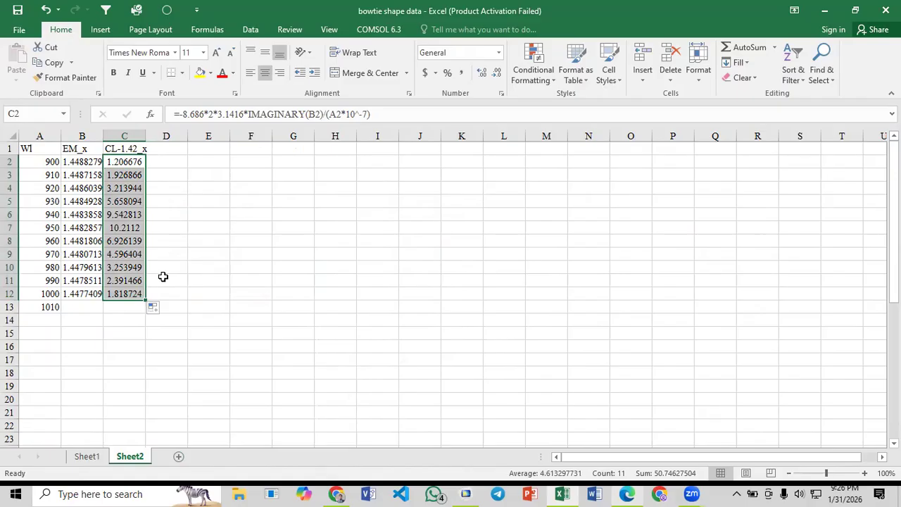
pyautogui.click(161, 276)
pyautogui.click(126, 162)
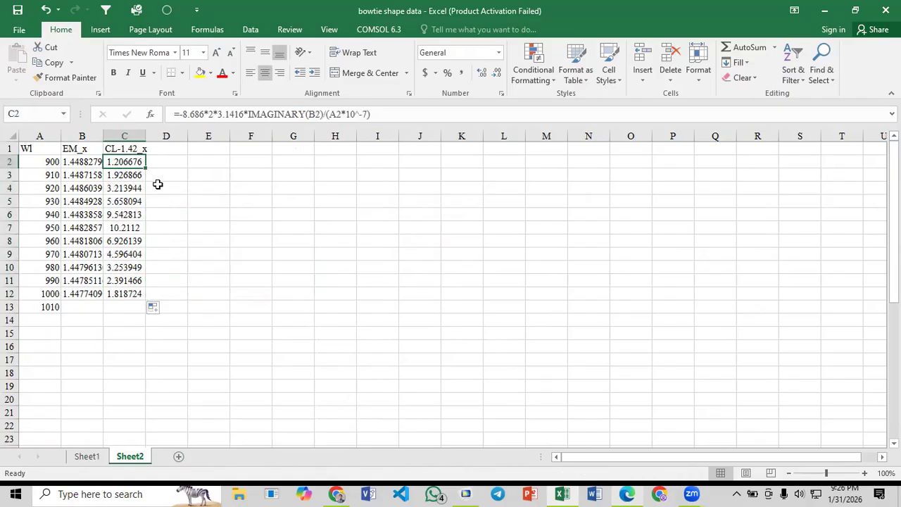
# - Insert two empty columns between the Wl and EM_x columns in Sheet2
pyautogui.click(73, 132)
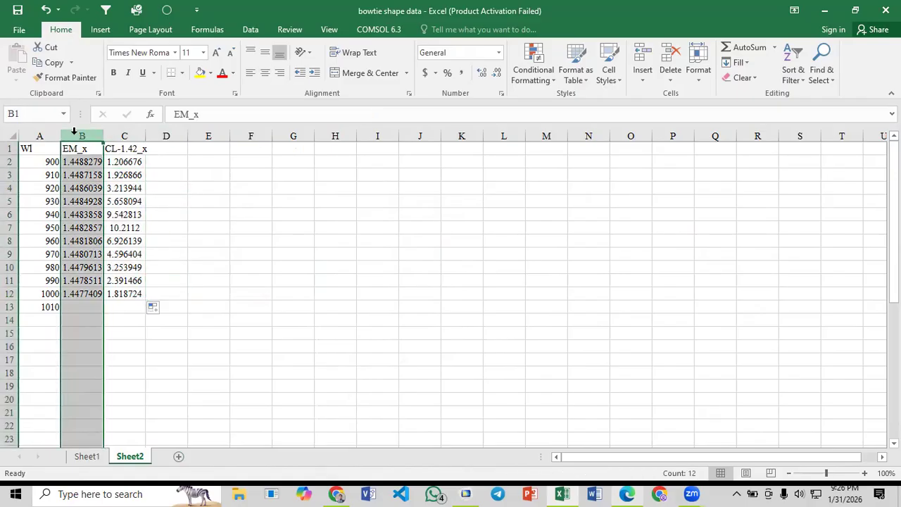
pyautogui.rightClick(84, 137)
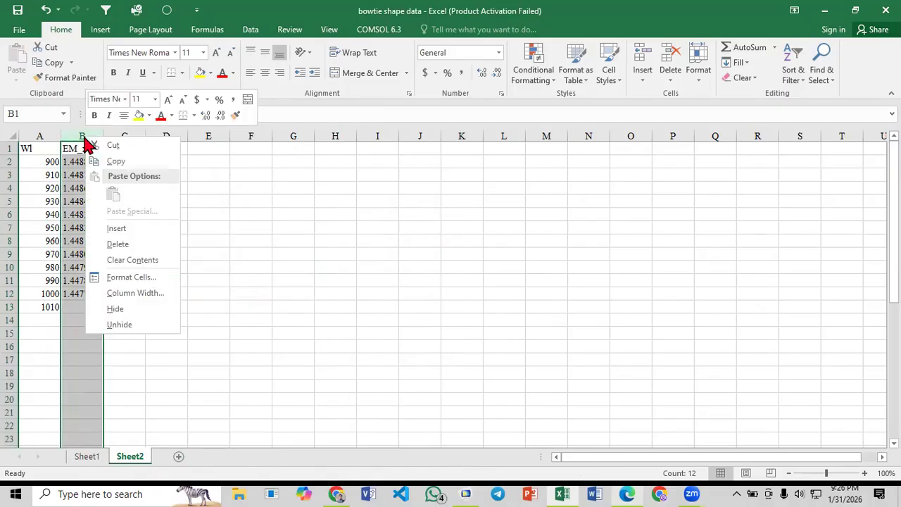
pyautogui.click(124, 232)
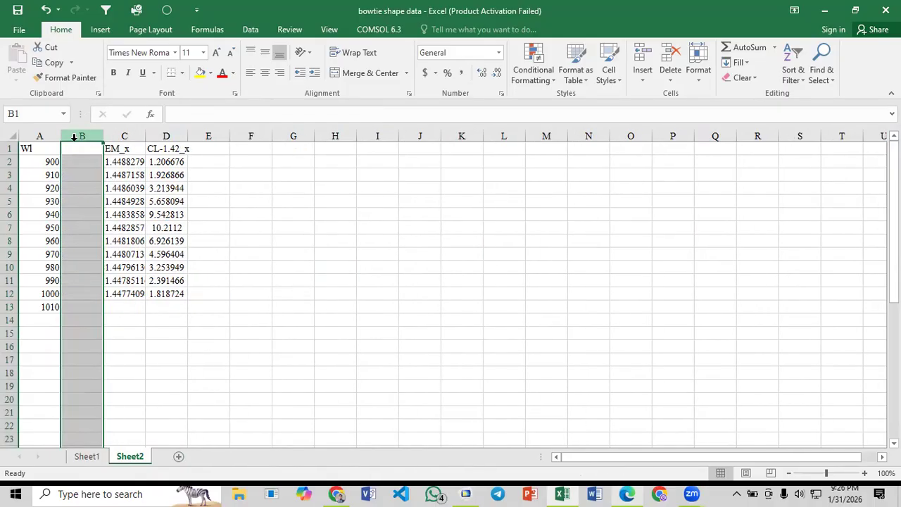
pyautogui.rightClick(75, 138)
pyautogui.click(115, 233)
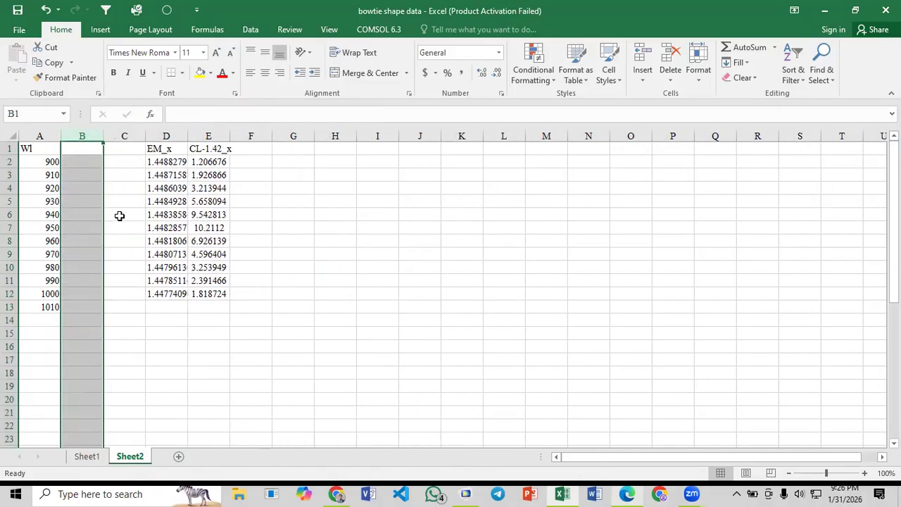
pyautogui.click(231, 212)
# - Copy the EM_x and CL-1.42_x headers into cells B1 and C1 above the empty columns
pyautogui.moveTo(172, 153); pyautogui.dragTo(204, 149)
pyautogui.hotkey('ctrl', 'c')
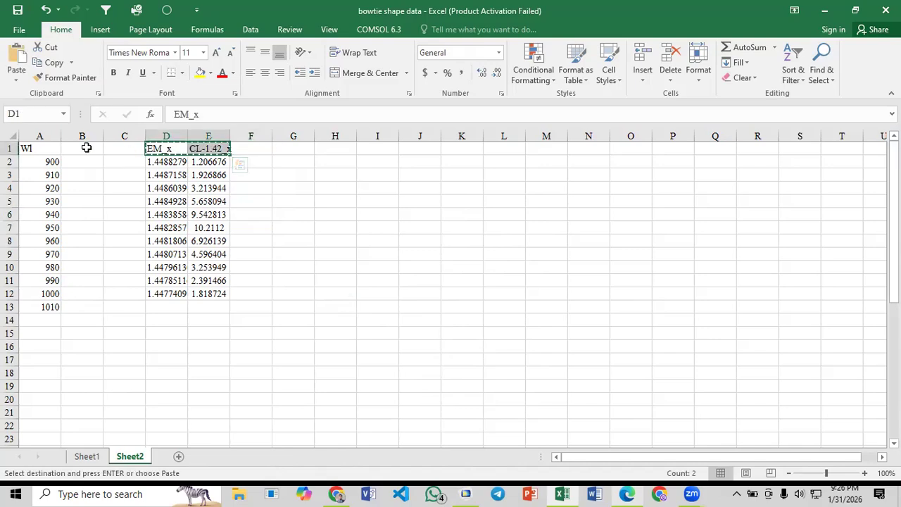
pyautogui.click(86, 148)
pyautogui.hotkey('ctrl', 'v')
# - Rename the header in cell C1 as CL-1.41_x
pyautogui.click(116, 148)
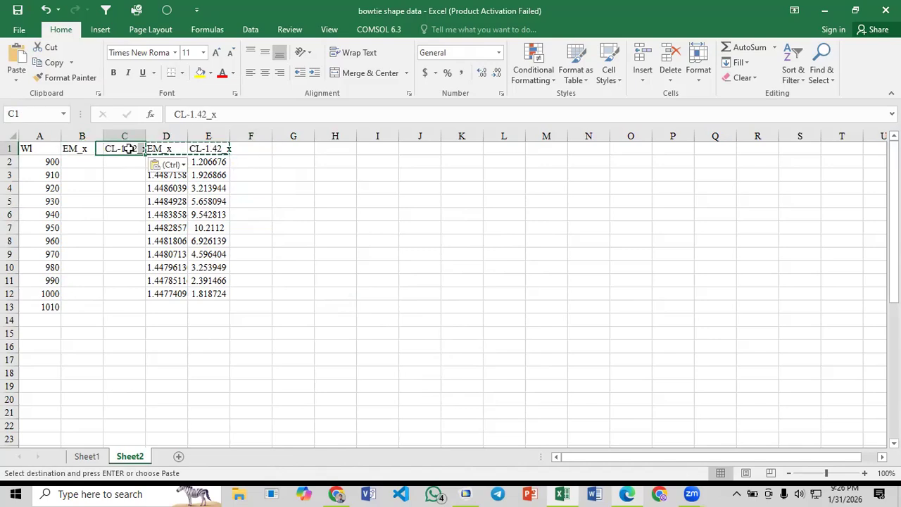
pyautogui.click(205, 114)
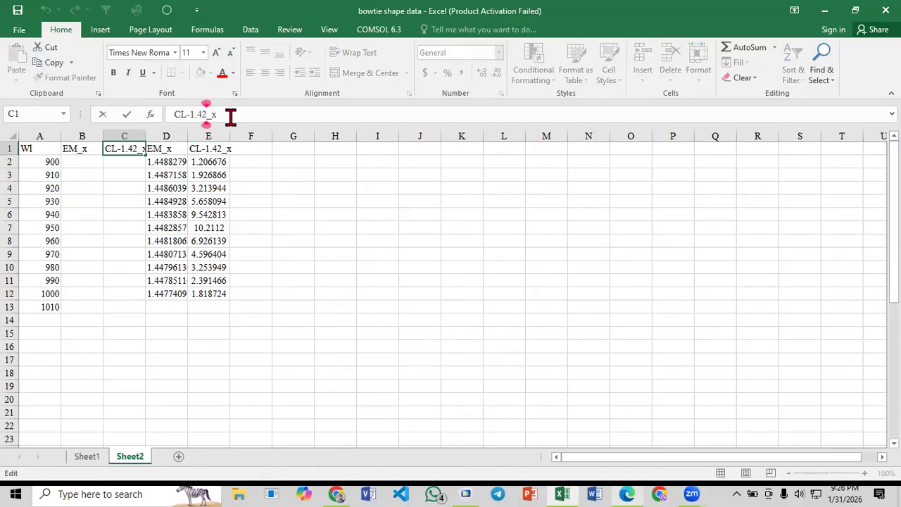
pyautogui.press('BackSpace')
pyautogui.write('1')
pyautogui.press('Return')
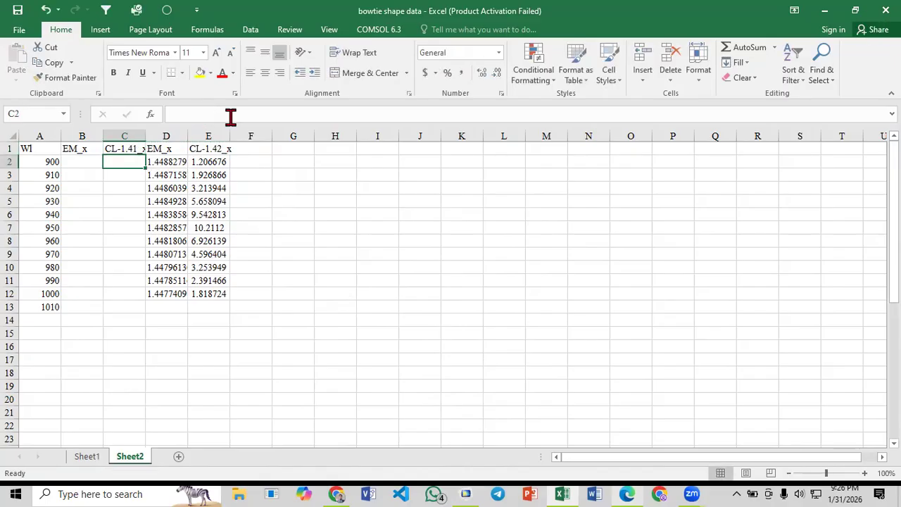
pyautogui.click(128, 148)
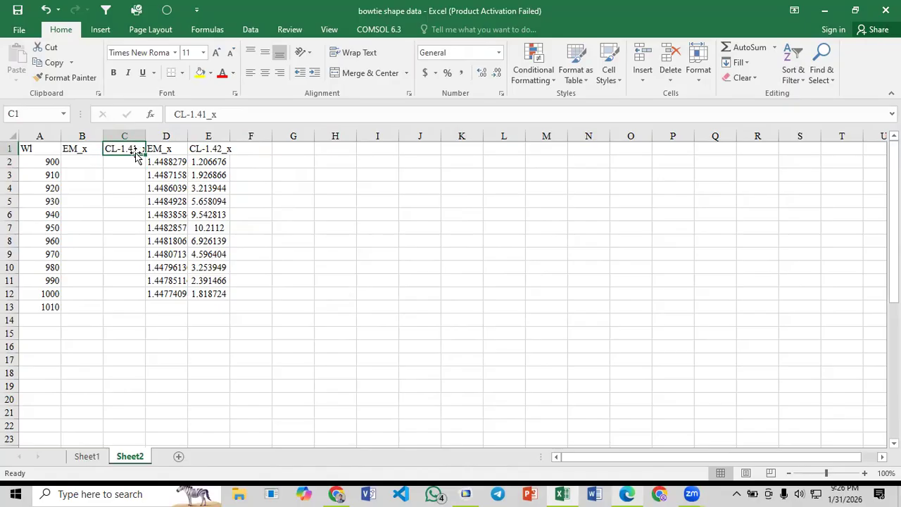
pyautogui.click(197, 187)
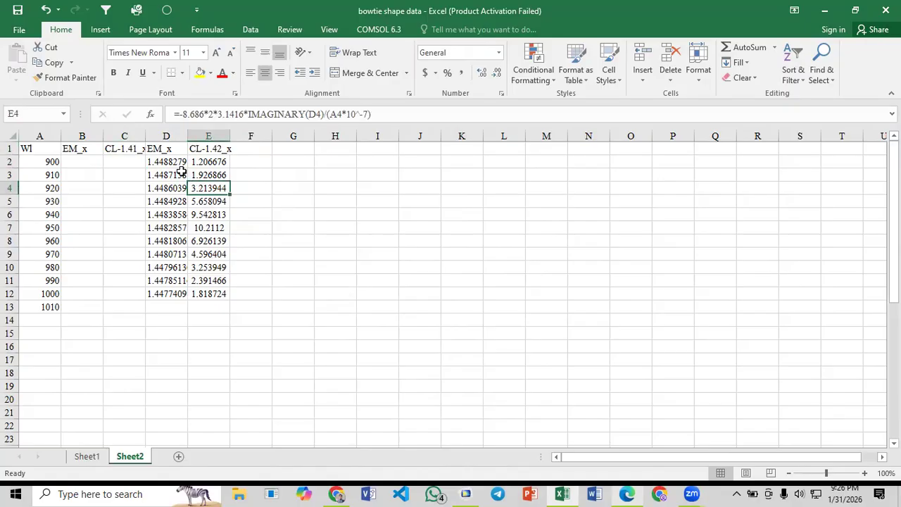
# - Switch to COMSOL Multiphysics and set the analyte index na to 1.41 in the Parameters materials table
pyautogui.click(473, 493)
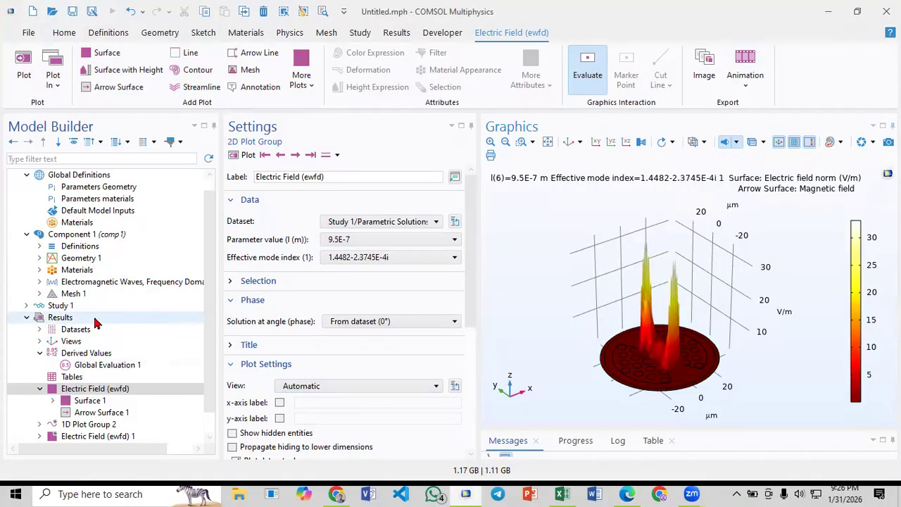
pyautogui.scroll(1, 97, 321)
pyautogui.scroll(-3, 51, 290)
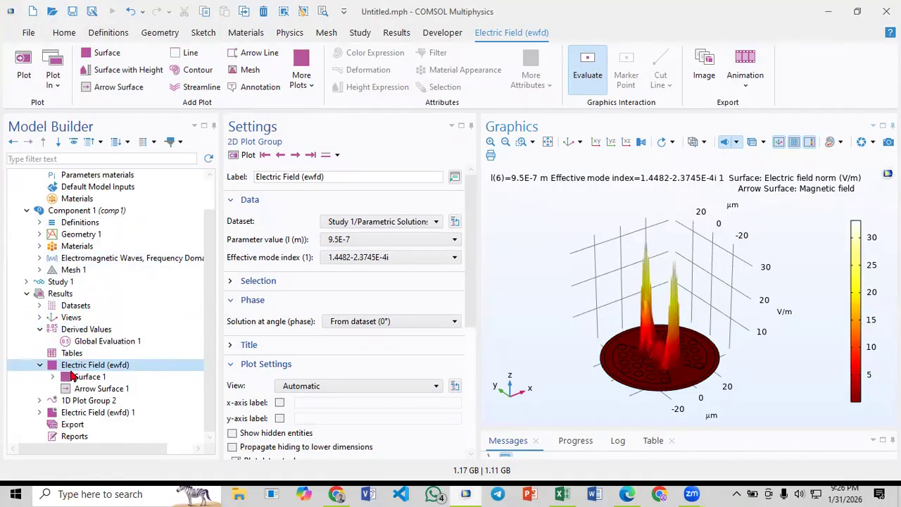
pyautogui.scroll(3, 66, 232)
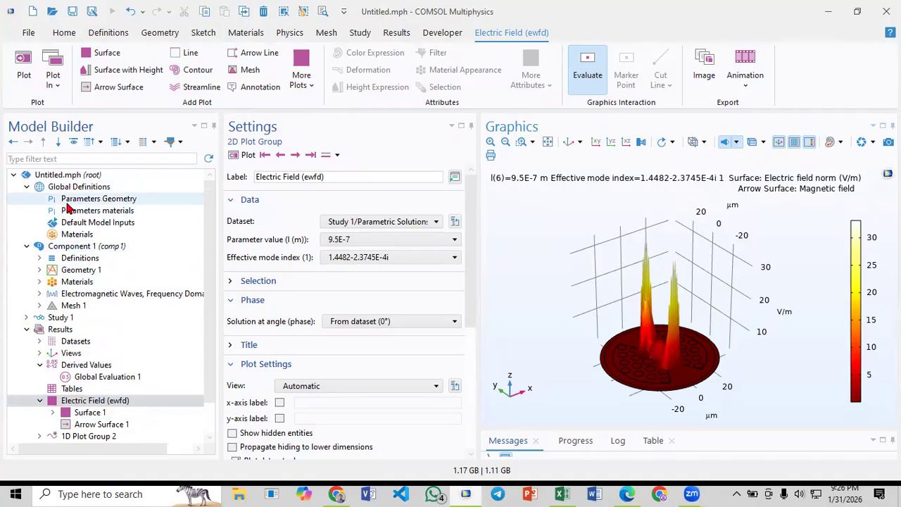
pyautogui.click(69, 202)
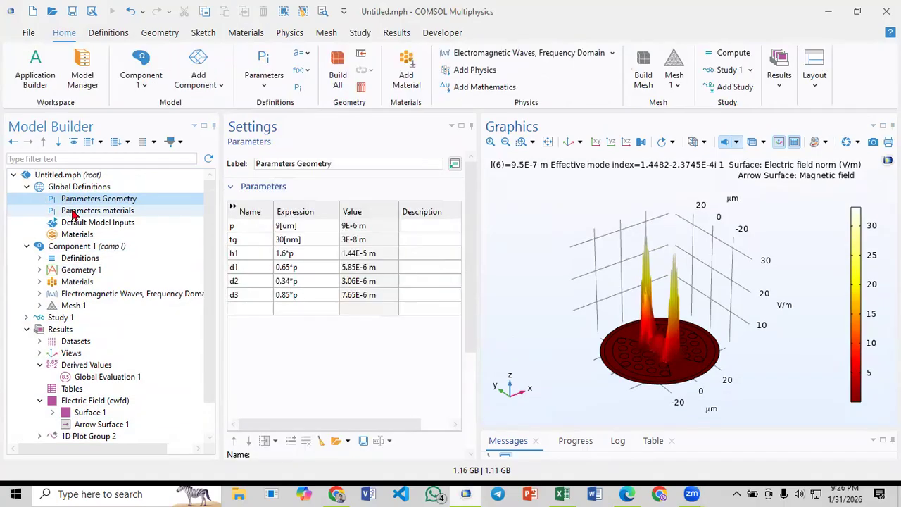
pyautogui.click(72, 212)
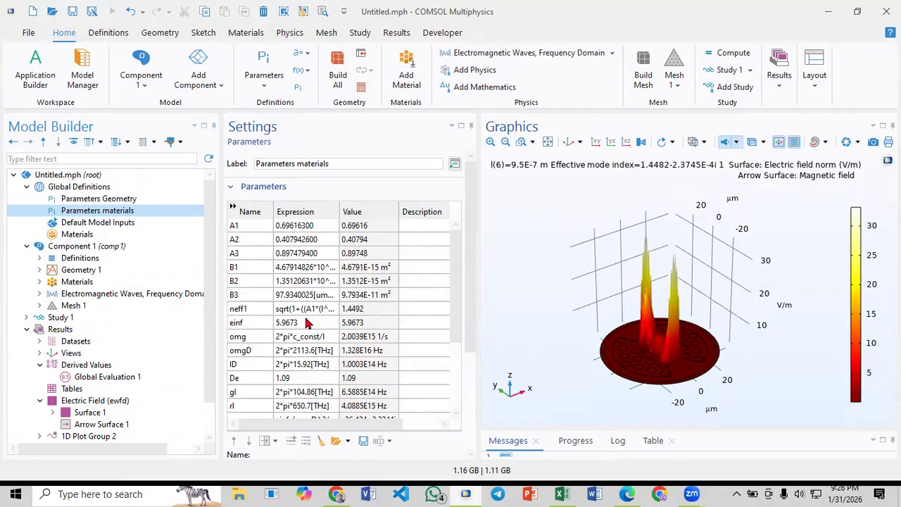
pyautogui.scroll(-3, 306, 322)
pyautogui.click(291, 377)
pyautogui.click(296, 377)
pyautogui.press('BackSpace')
pyautogui.write('1.41')
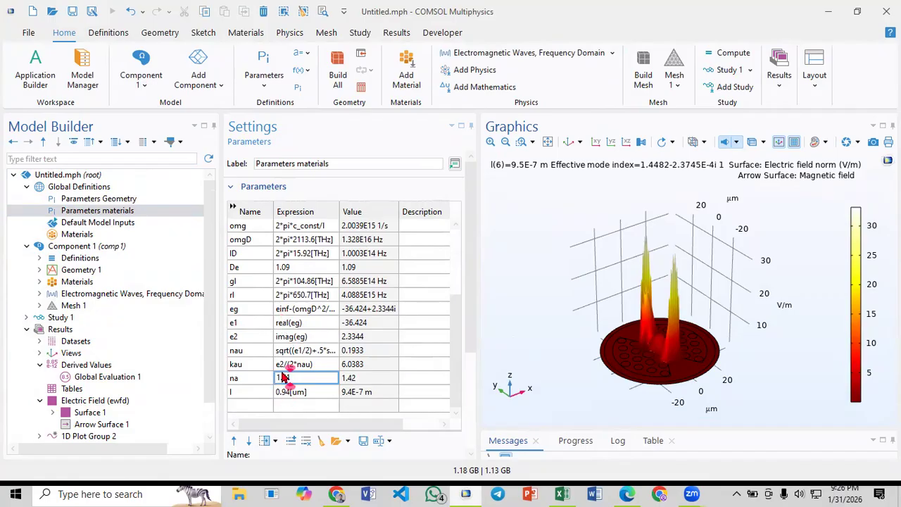
# - Expand Study 1 and open the settings of its Parametric Sweep
pyautogui.scroll(-1, 116, 384)
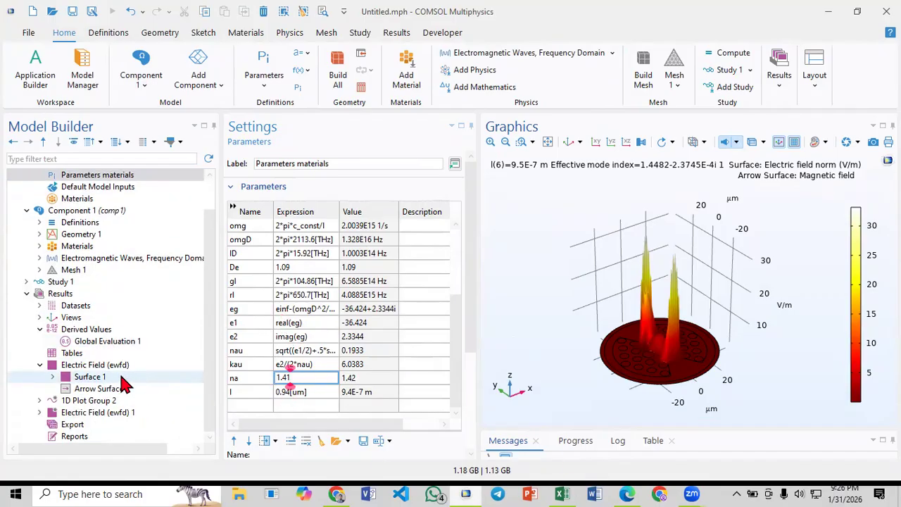
pyautogui.scroll(1, 77, 369)
pyautogui.click(27, 317)
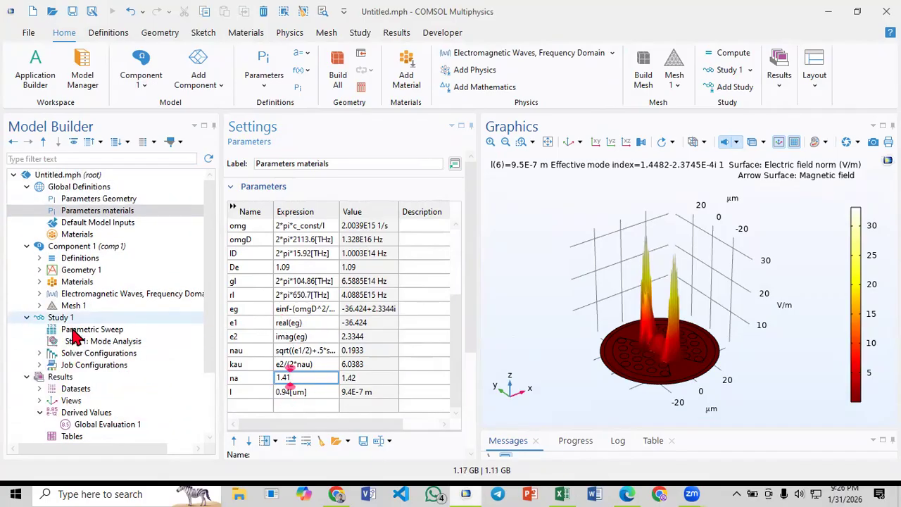
pyautogui.click(68, 329)
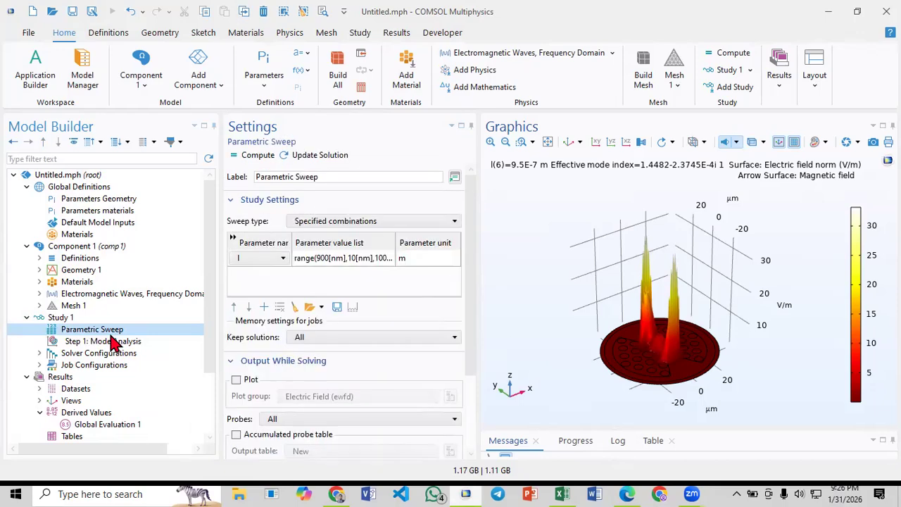
# - Switch to Paper_3.pdf in Edge and examine the loss curve for index 1.41 in Fig. 3(a) up close
pyautogui.click(628, 492)
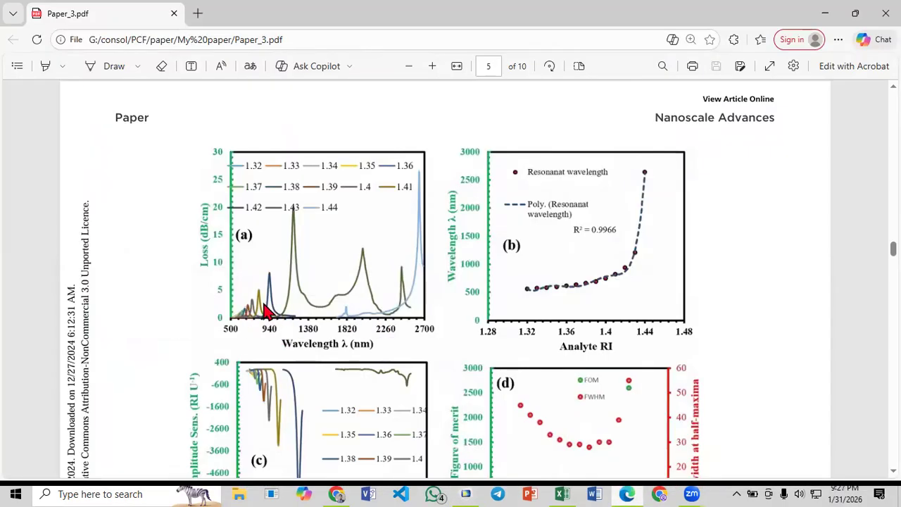
pyautogui.keyDown('ctrl'); pyautogui.scroll(5, 231, 321); pyautogui.keyUp('ctrl')
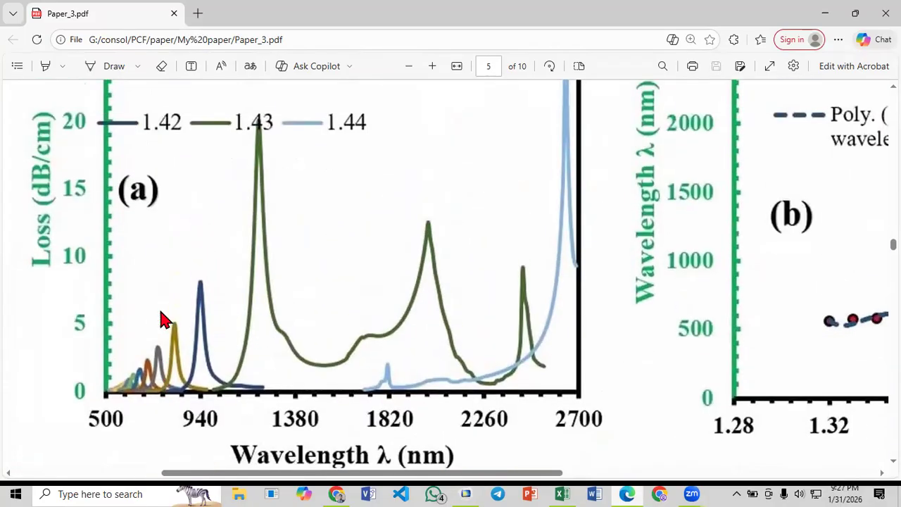
pyautogui.scroll(2, 151, 319)
pyautogui.scroll(-1, 157, 318)
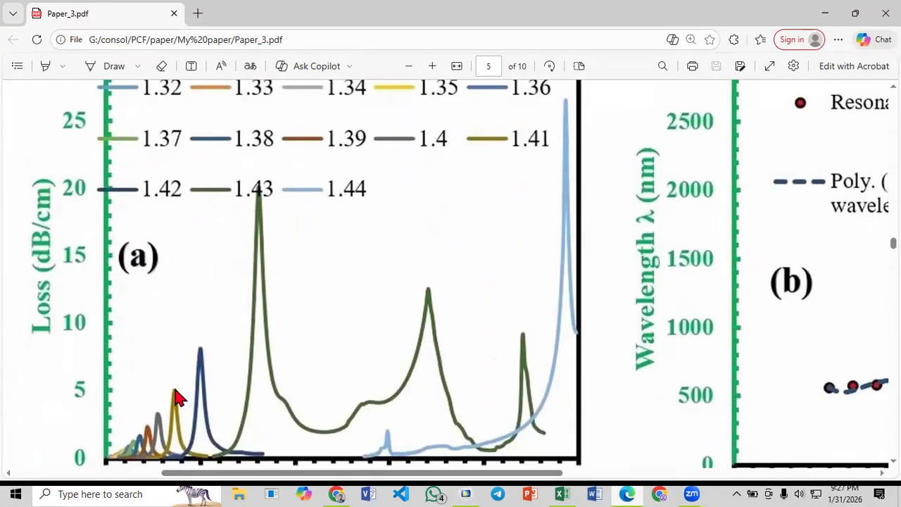
pyautogui.scroll(-2, 166, 416)
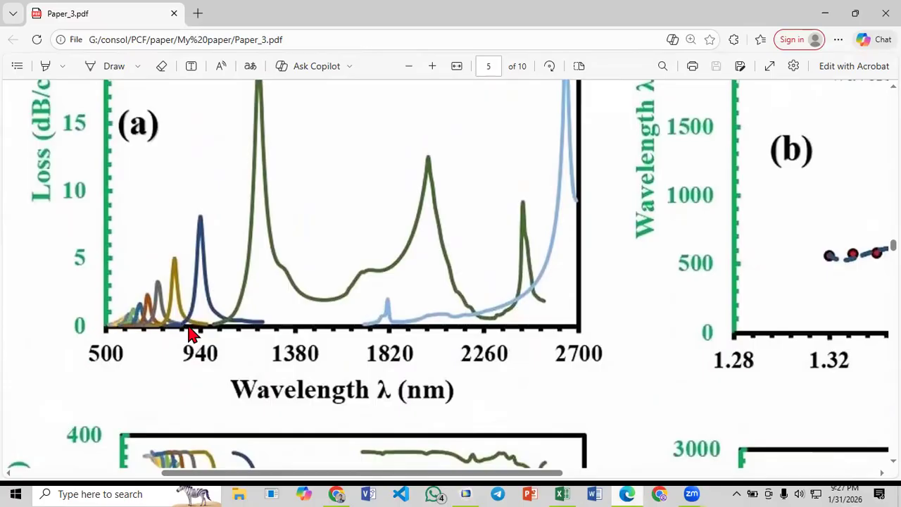
# - Look up the peak wavelength for RI 1.41 in Table 2 of the paper
pyautogui.keyDown('ctrl'); pyautogui.scroll(-3, 190, 330); pyautogui.keyUp('ctrl')
pyautogui.scroll(-10, 265, 333)
pyautogui.scroll(5, 291, 320)
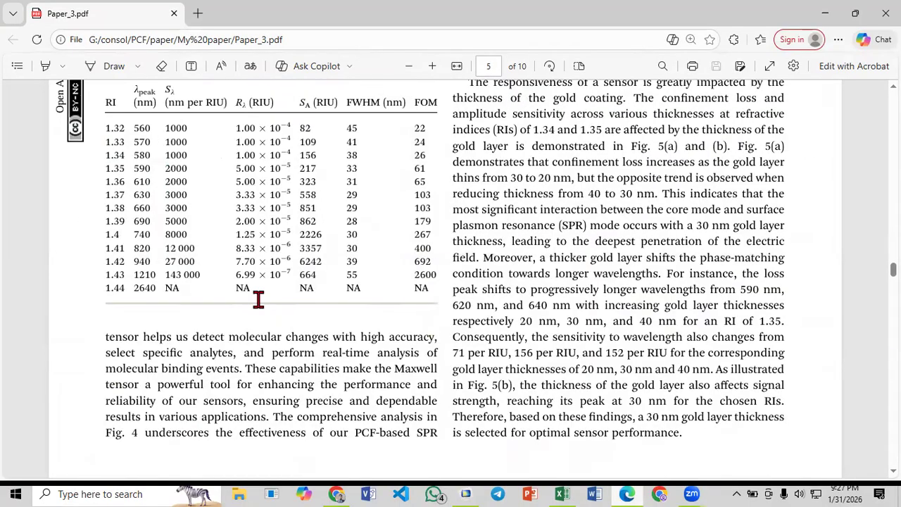
pyautogui.moveTo(133, 380); pyautogui.dragTo(147, 383)
pyautogui.click(137, 382)
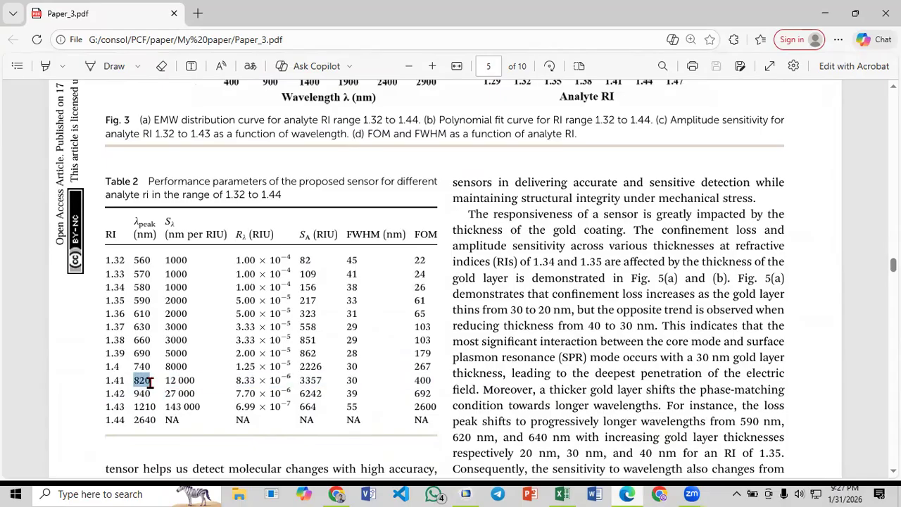
pyautogui.click(145, 381)
pyautogui.moveTo(134, 380); pyautogui.dragTo(143, 380)
pyautogui.click(134, 380)
pyautogui.moveTo(133, 380); pyautogui.dragTo(149, 381)
pyautogui.click(145, 381)
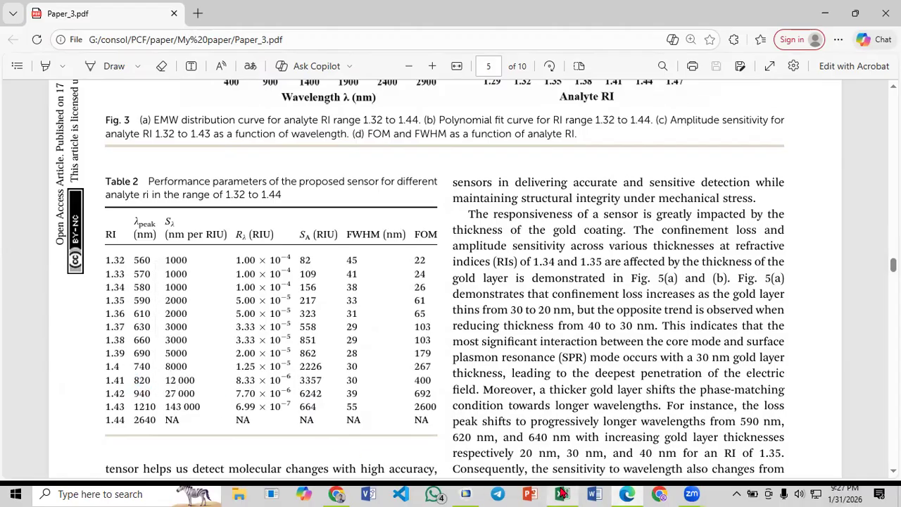
# - Switch to COMSOL Multiphysics and set the start of the Parametric Sweep's wavelength range to 800 nm
pyautogui.click(465, 494)
pyautogui.click(261, 258)
pyautogui.click(332, 258)
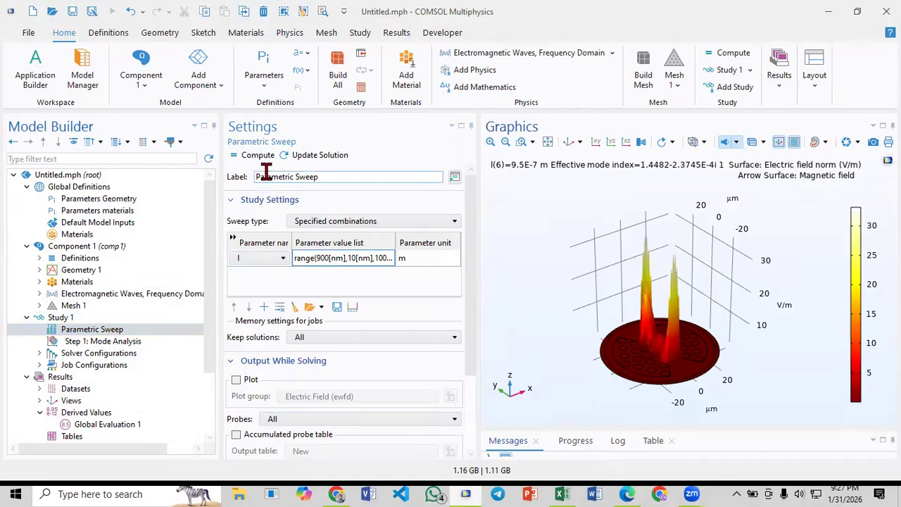
pyautogui.doubleClick(325, 260)
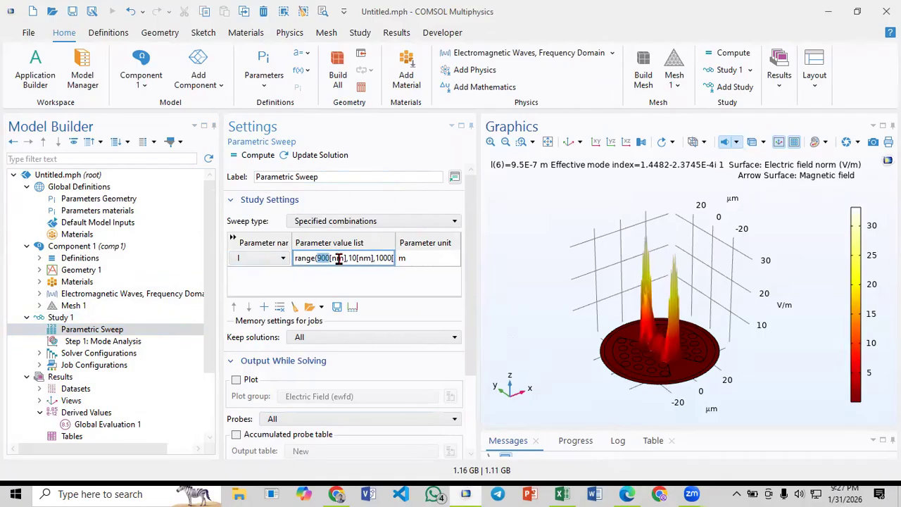
pyautogui.click(321, 259)
pyautogui.press('BackSpace')
pyautogui.write('8')
# - Set the end of the sweep's wavelength range to 970 nm, keeping the 10 nm step
pyautogui.click(384, 257)
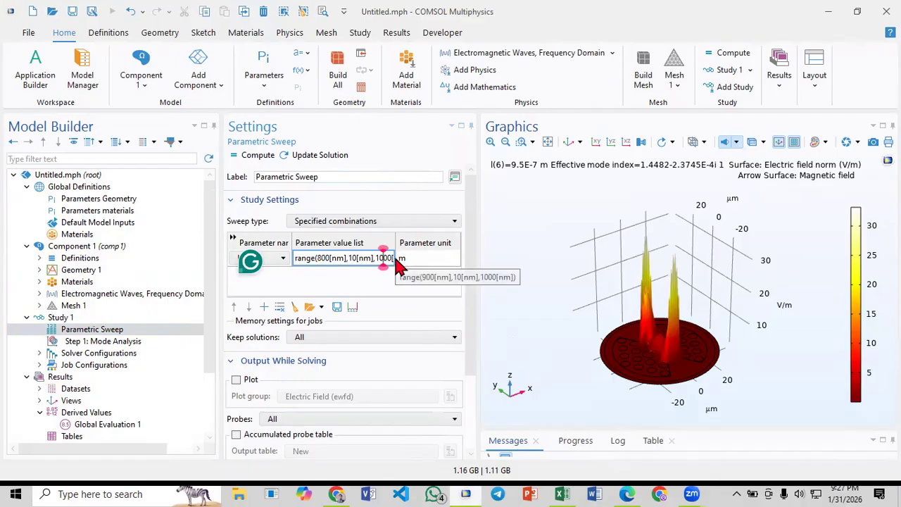
pyautogui.press('BackSpace')
pyautogui.press('BackSpace')
pyautogui.write('9')
pyautogui.press('Right')
pyautogui.press('BackSpace')
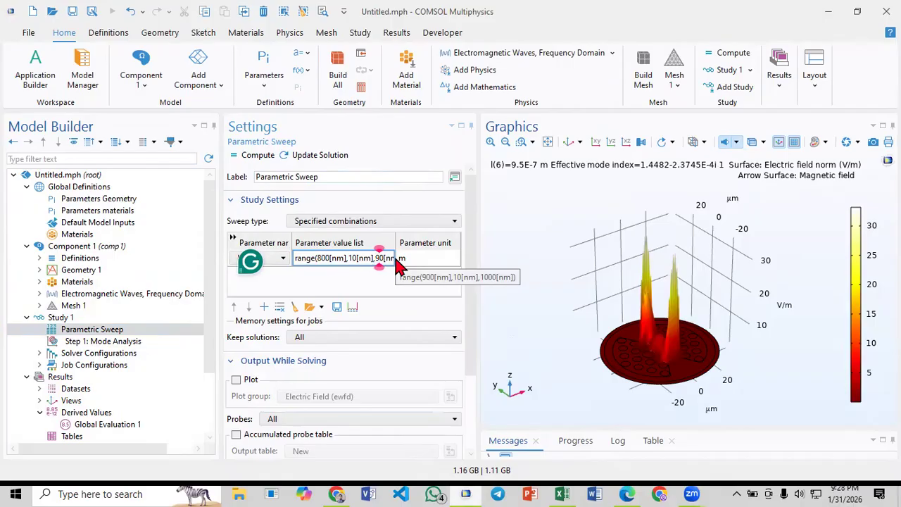
pyautogui.write('6')
pyautogui.press('BackSpace')
pyautogui.write('7')
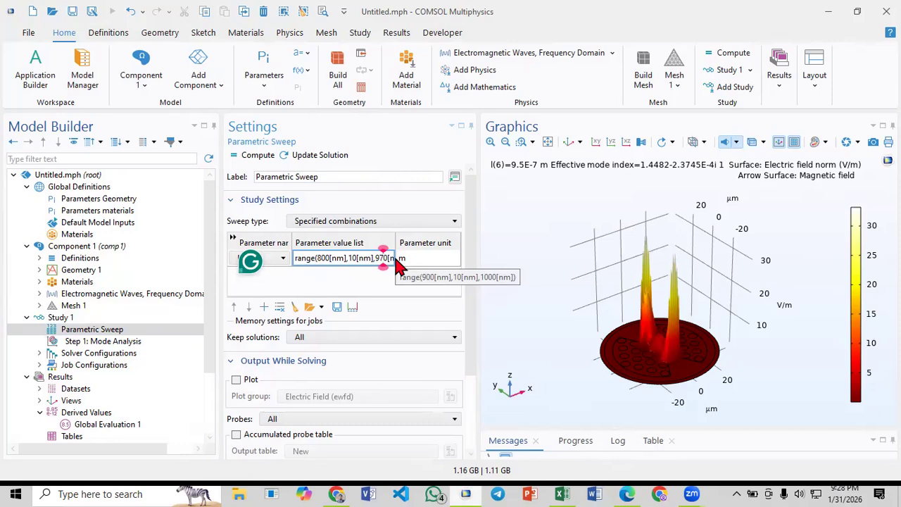
# - Switch to the bowtie shape data workbook in Excel and check the peak loss and its wavelength in the CL-1.42_x column
pyautogui.click(563, 490)
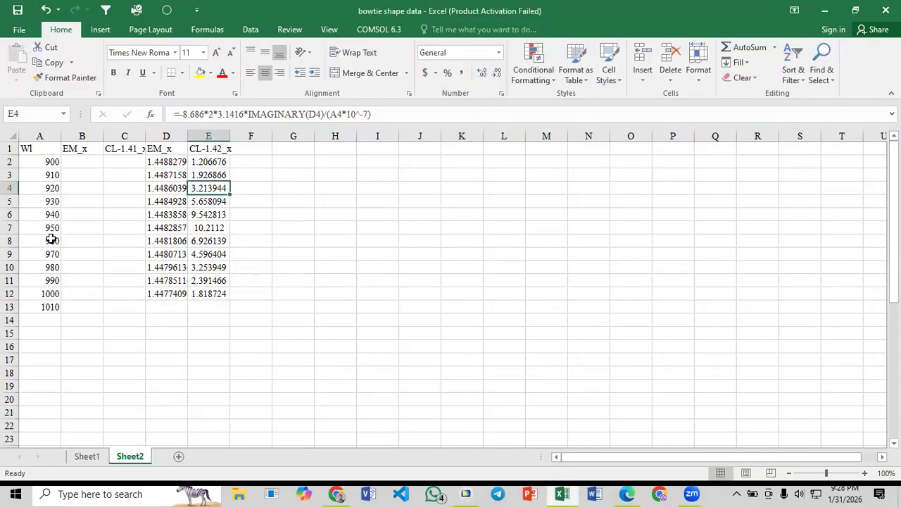
pyautogui.click(211, 148)
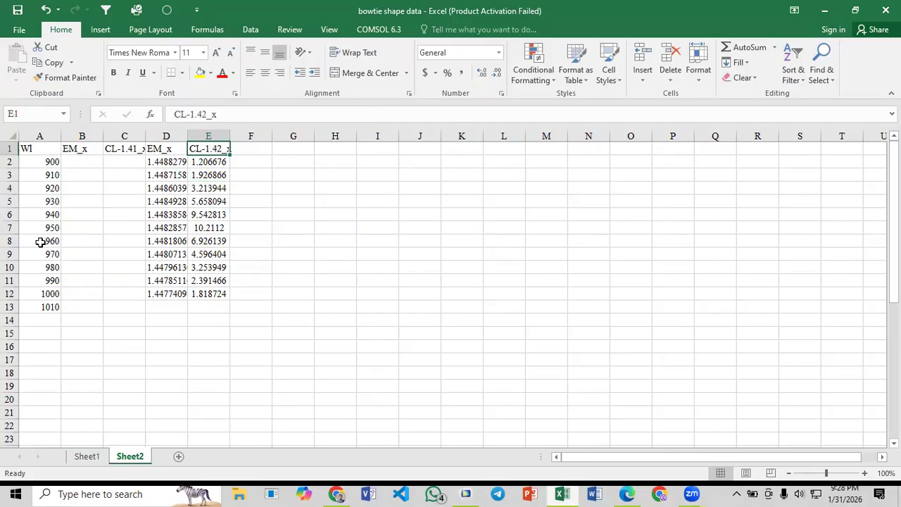
pyautogui.click(52, 229)
pyautogui.click(208, 227)
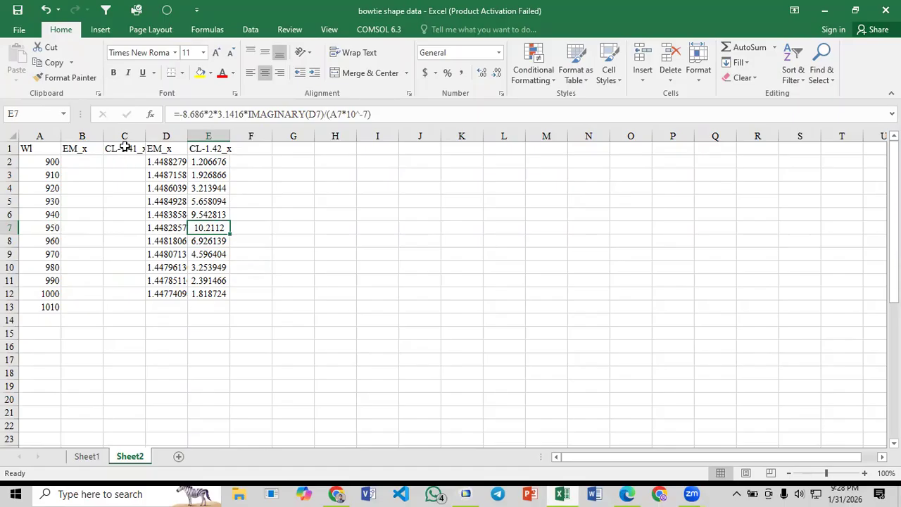
pyautogui.click(48, 241)
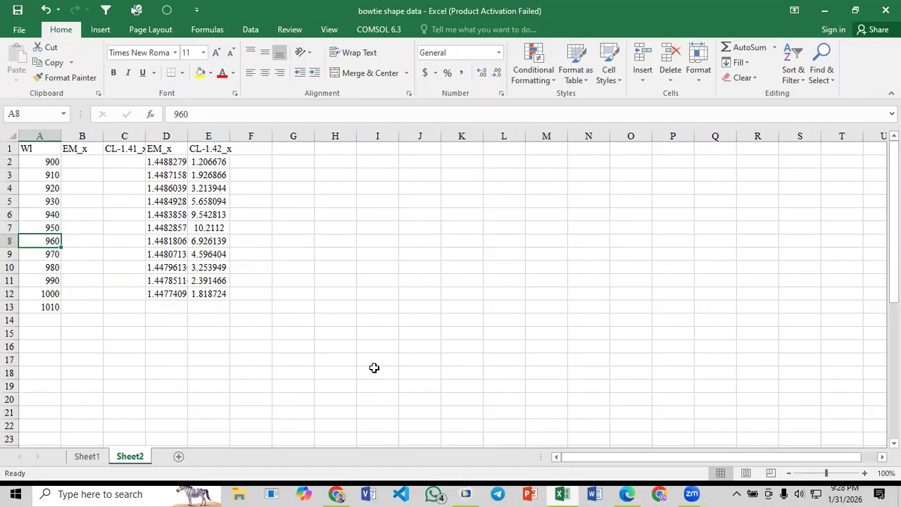
# - Switch back to COMSOL Multiphysics and compute the parametric sweep
pyautogui.click(466, 493)
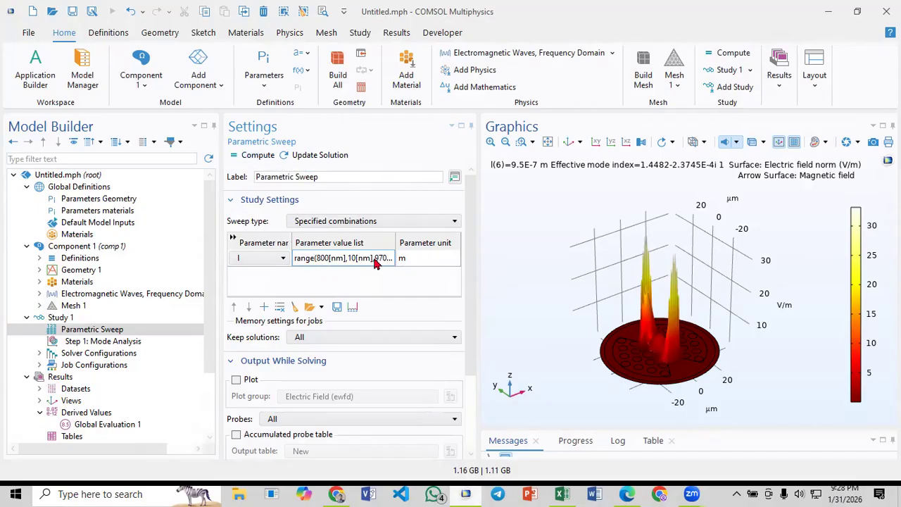
pyautogui.click(240, 159)
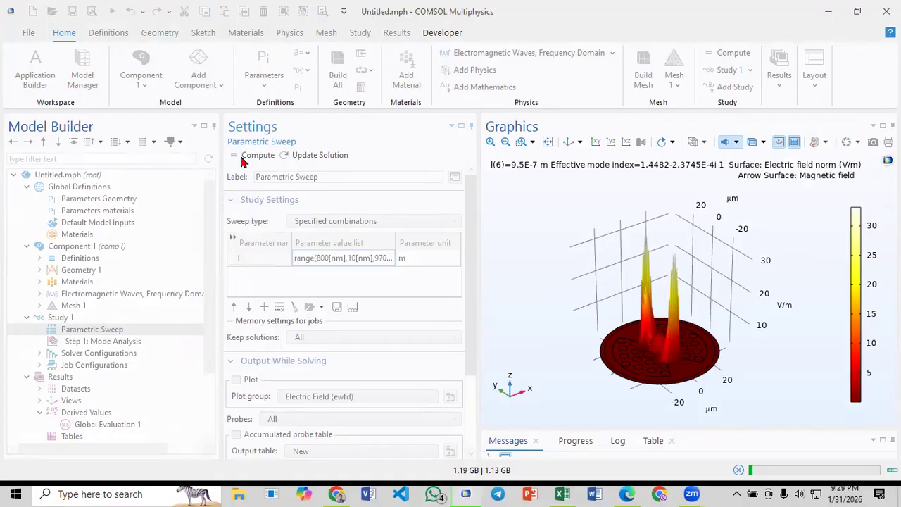
# - Switch to Paper_3.pdf in Edge and review the analyte RI range from 1.32 to 1.44 in Table 2
pyautogui.click(626, 493)
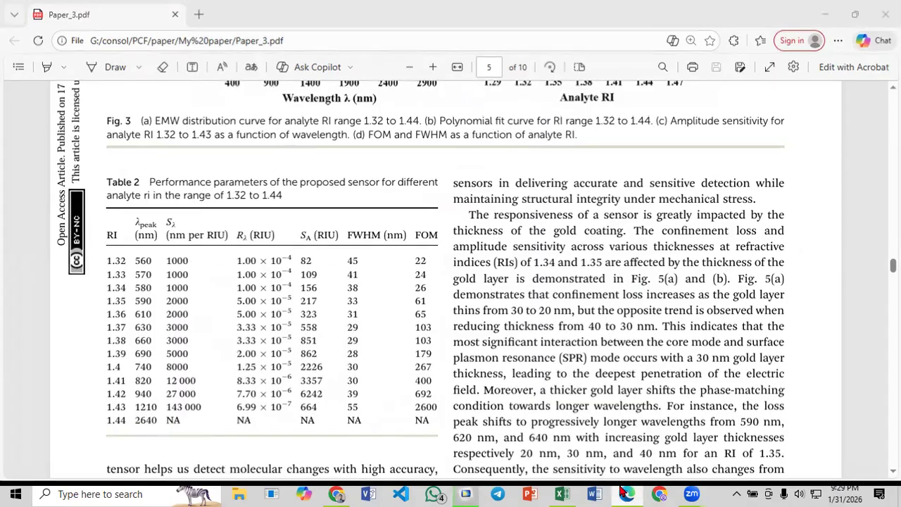
pyautogui.click(624, 492)
pyautogui.click(623, 492)
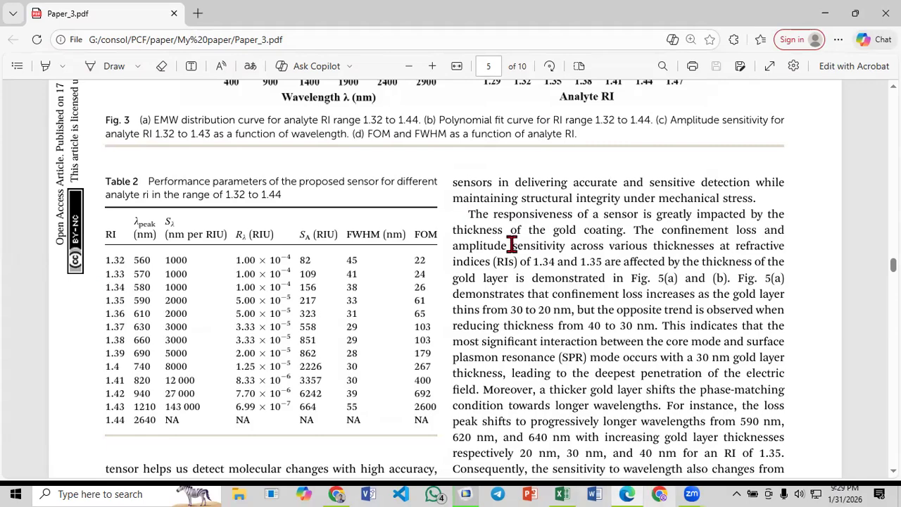
pyautogui.scroll(1, 434, 322)
pyautogui.scroll(4, 457, 323)
pyautogui.scroll(-5, 102, 348)
pyautogui.moveTo(114, 263); pyautogui.dragTo(107, 274)
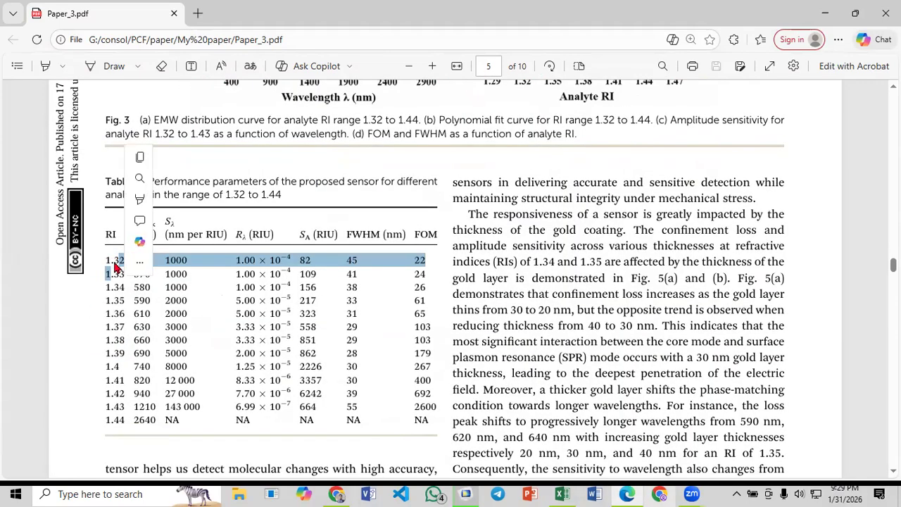
pyautogui.click(116, 406)
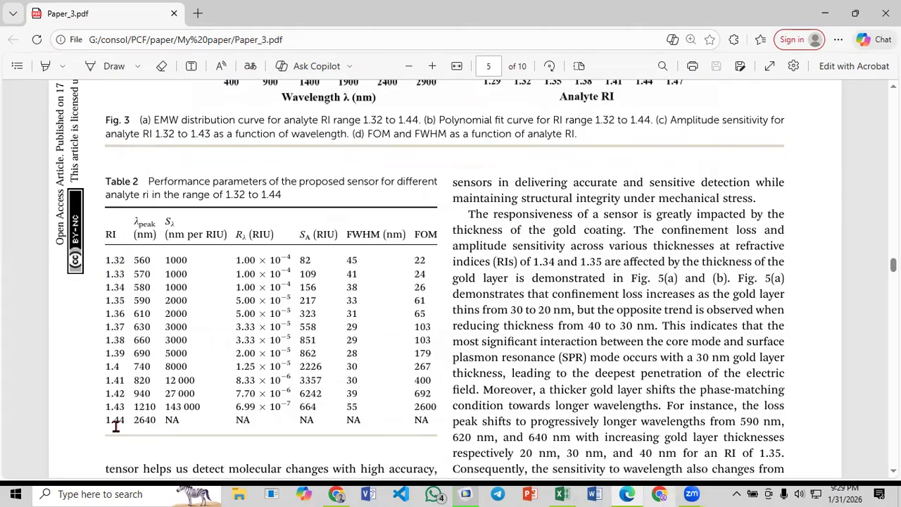
pyautogui.moveTo(105, 421); pyautogui.dragTo(121, 421)
pyautogui.click(120, 420)
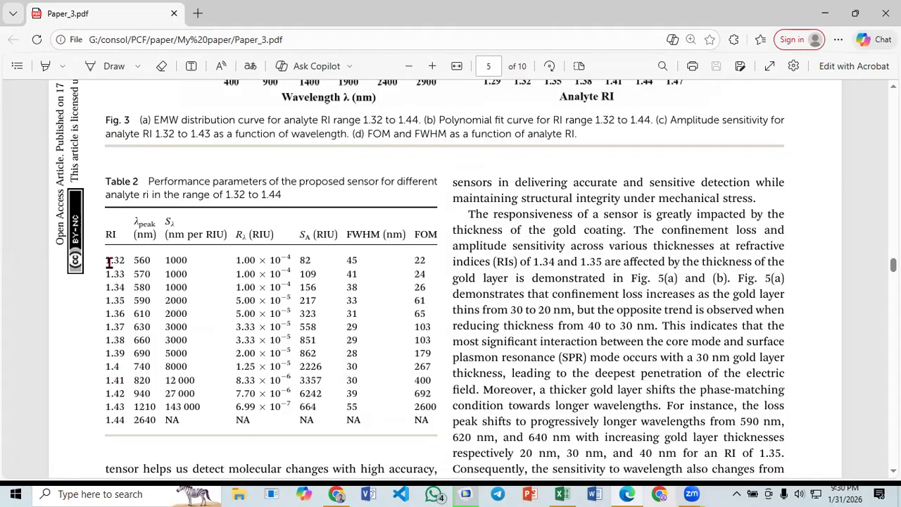
# - Examine the RI column and the peak wavelength and wavelength sensitivity for RI 1.32 in Table 2
pyautogui.moveTo(104, 259); pyautogui.dragTo(119, 420)
pyautogui.click(113, 387)
pyautogui.moveTo(103, 257); pyautogui.dragTo(123, 259)
pyautogui.click(116, 261)
pyautogui.moveTo(127, 258); pyautogui.dragTo(149, 260)
pyautogui.click(137, 259)
pyautogui.moveTo(164, 221); pyautogui.dragTo(181, 223)
pyautogui.moveTo(161, 258); pyautogui.dragTo(187, 259)
pyautogui.click(181, 259)
# - Compare the RI 1.44 row of Table 2 with the RI 1.32 and 1.33 entries
pyautogui.moveTo(105, 420); pyautogui.dragTo(115, 420)
pyautogui.click(151, 421)
pyautogui.moveTo(164, 417); pyautogui.dragTo(181, 418)
pyautogui.click(174, 424)
pyautogui.moveTo(103, 420); pyautogui.dragTo(121, 421)
pyautogui.click(117, 420)
pyautogui.moveTo(105, 259); pyautogui.dragTo(121, 259)
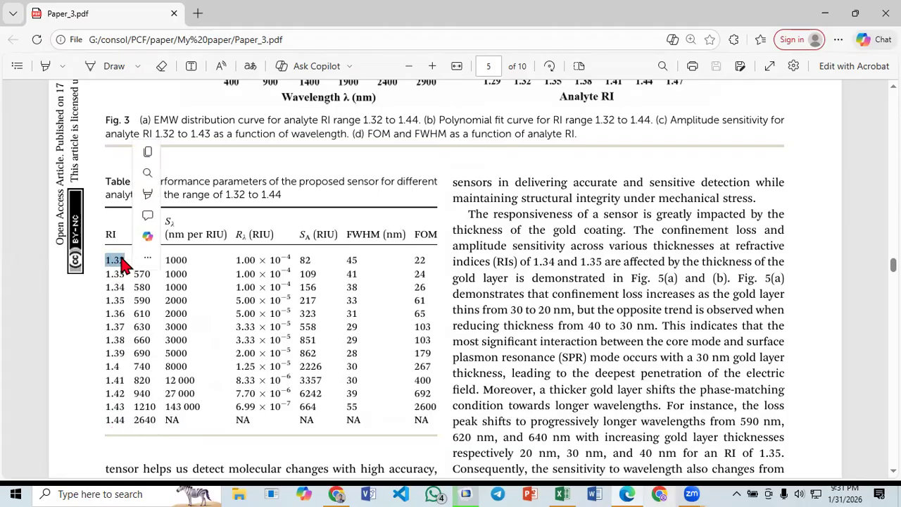
pyautogui.click(116, 260)
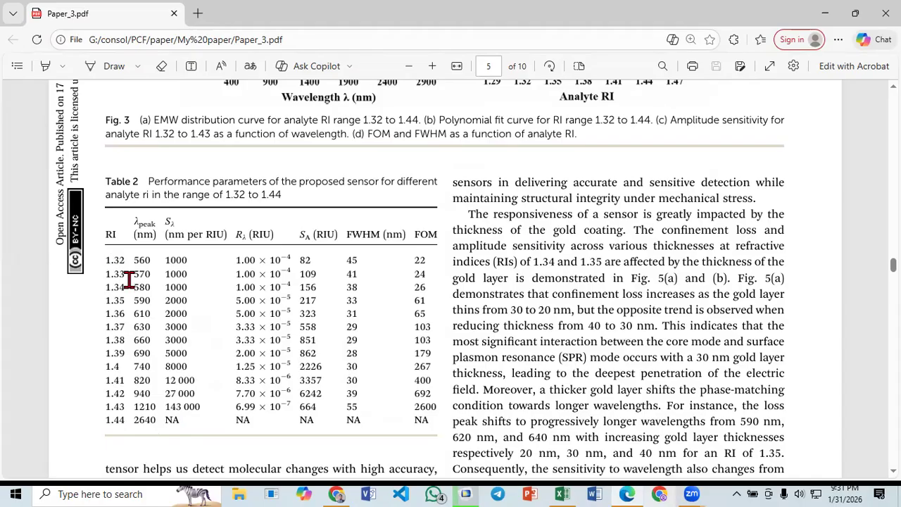
pyautogui.moveTo(105, 273); pyautogui.dragTo(123, 274)
pyautogui.click(118, 274)
# - With the Draw pen, sketch a loss peak on a wavelength axis labelled λ over Table 2 and mark the peak 560
pyautogui.click(103, 70)
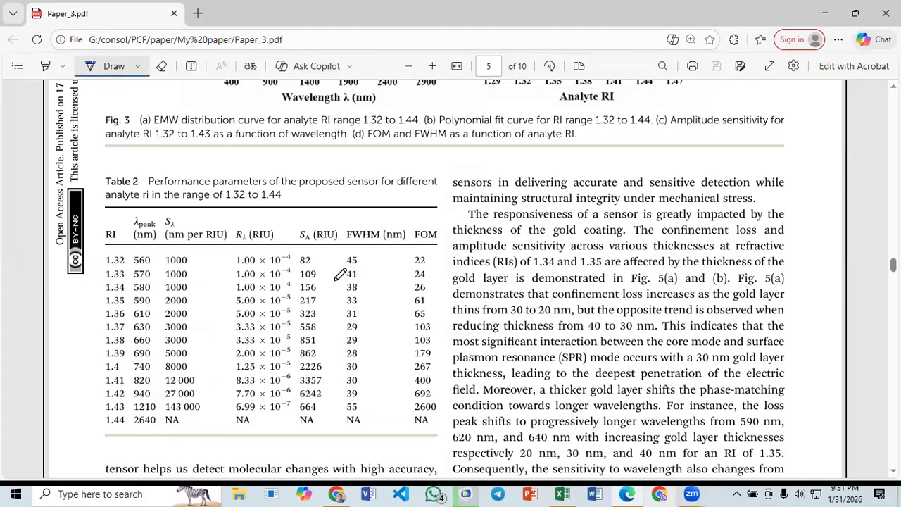
pyautogui.moveTo(335, 279)
pyautogui.mouseDown()
pyautogui.moveTo(345, 224)
pyautogui.moveTo(360, 275)
pyautogui.moveTo(375, 290)
pyautogui.moveTo(300, 310)
pyautogui.mouseUp()
pyautogui.moveTo(369, 290); pyautogui.dragTo(386, 295)
pyautogui.moveTo(345, 223)
pyautogui.mouseDown()
pyautogui.moveTo(348, 304)
pyautogui.moveTo(285, 311)
pyautogui.moveTo(604, 278)
pyautogui.moveTo(575, 295)
pyautogui.moveTo(629, 276)
pyautogui.moveTo(664, 333)
pyautogui.mouseUp()
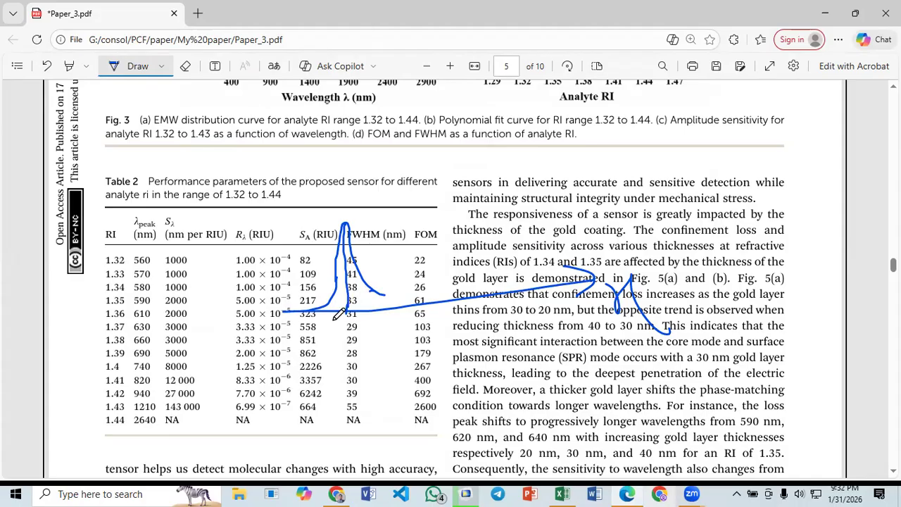
pyautogui.moveTo(351, 321)
pyautogui.mouseDown()
pyautogui.moveTo(344, 331)
pyautogui.moveTo(353, 343)
pyautogui.moveTo(344, 347)
pyautogui.moveTo(376, 317)
pyautogui.moveTo(384, 336)
pyautogui.moveTo(376, 322)
pyautogui.mouseUp()
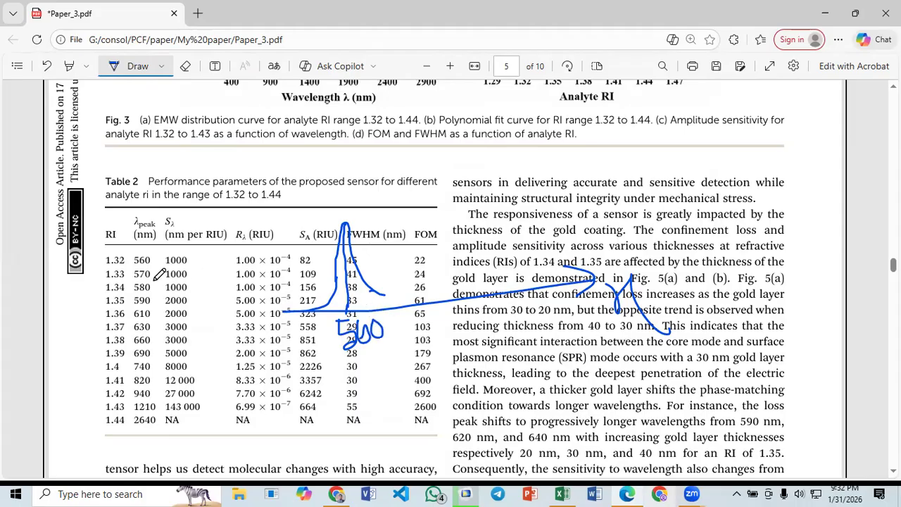
# - Underline RI 1.33 in Table 2 and sketch a second, wider loss peak beside the first, marked 570
pyautogui.moveTo(104, 280); pyautogui.dragTo(141, 280)
pyautogui.moveTo(373, 299)
pyautogui.mouseDown()
pyautogui.moveTo(414, 215)
pyautogui.moveTo(441, 245)
pyautogui.moveTo(508, 279)
pyautogui.mouseUp()
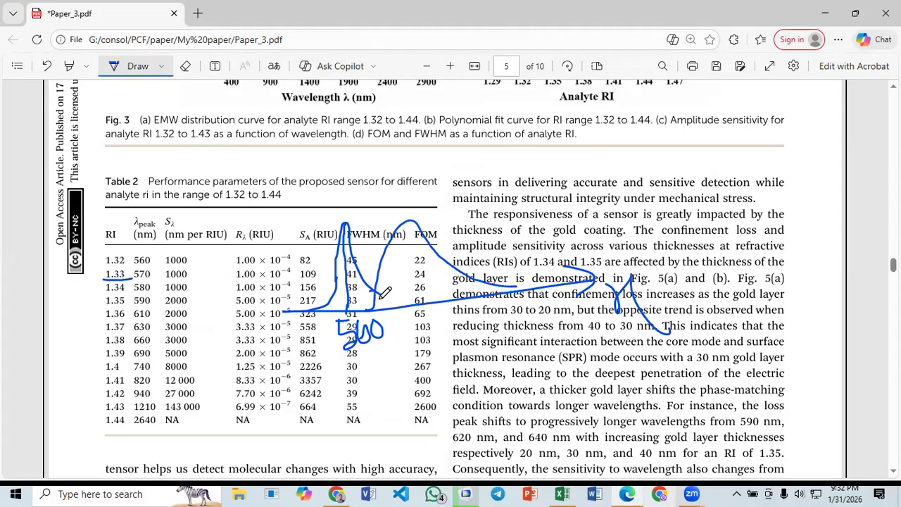
pyautogui.moveTo(410, 223); pyautogui.dragTo(421, 301)
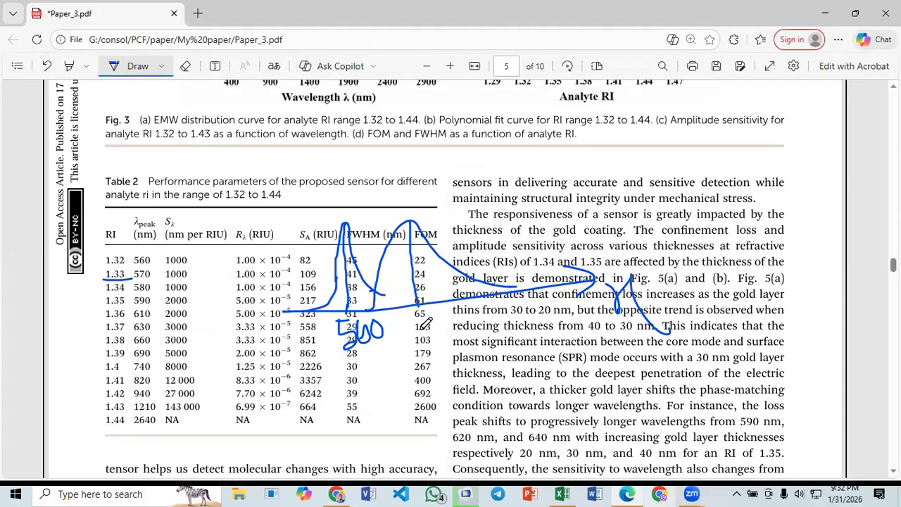
pyautogui.moveTo(422, 321)
pyautogui.mouseDown()
pyautogui.moveTo(414, 338)
pyautogui.moveTo(420, 331)
pyautogui.moveTo(483, 356)
pyautogui.mouseUp()
pyautogui.moveTo(484, 321); pyautogui.dragTo(482, 320)
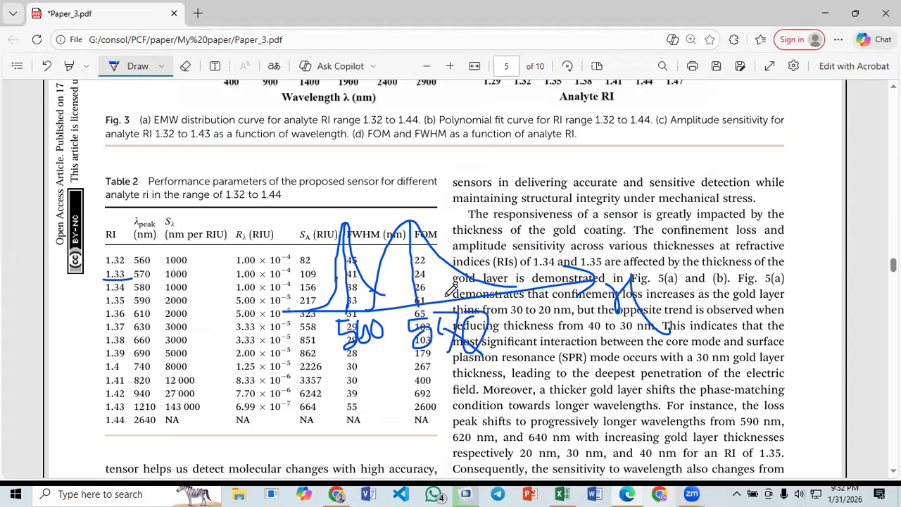
# - Connect the tops of the two sketched peaks with a line and end ticks to mark the wavelength shift
pyautogui.moveTo(345, 224); pyautogui.dragTo(413, 217)
pyautogui.moveTo(348, 209); pyautogui.dragTo(343, 226)
pyautogui.moveTo(412, 201); pyautogui.dragTo(409, 208)
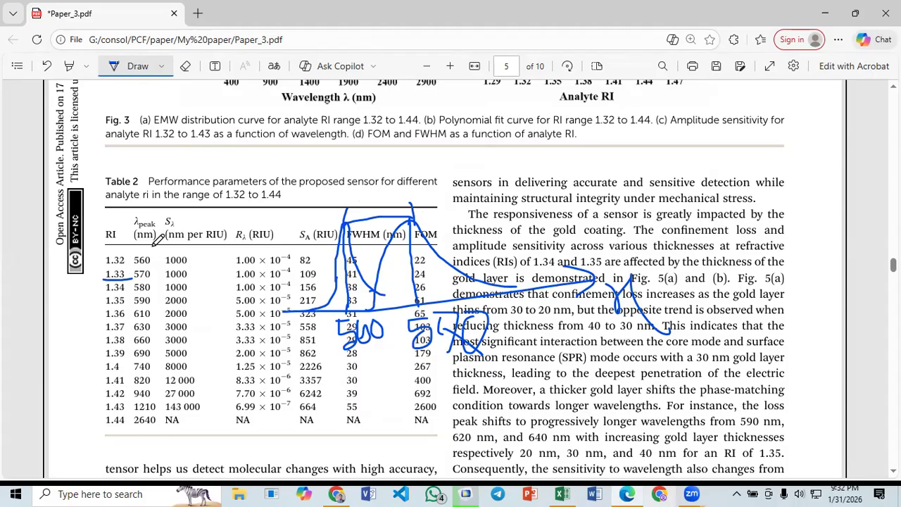
# - Circle RI 1.32 and 1.33 in the table, write 1.33 − 1.32 = 0.01 above the sketch, and underline the result
pyautogui.moveTo(108, 248)
pyautogui.mouseDown()
pyautogui.moveTo(121, 281)
pyautogui.moveTo(132, 254)
pyautogui.moveTo(124, 247)
pyautogui.mouseUp()
pyautogui.moveTo(355, 179)
pyautogui.mouseDown()
pyautogui.moveTo(355, 163)
pyautogui.moveTo(387, 168)
pyautogui.moveTo(375, 179)
pyautogui.moveTo(437, 144)
pyautogui.moveTo(455, 167)
pyautogui.mouseUp()
pyautogui.click(442, 154)
pyautogui.moveTo(493, 142)
pyautogui.mouseDown()
pyautogui.moveTo(506, 162)
pyautogui.moveTo(589, 124)
pyautogui.mouseUp()
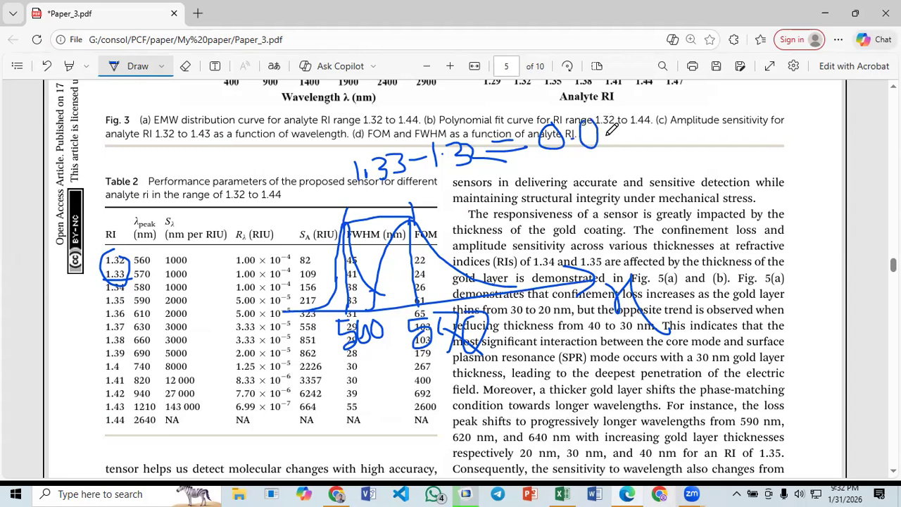
pyautogui.moveTo(548, 149); pyautogui.dragTo(602, 148)
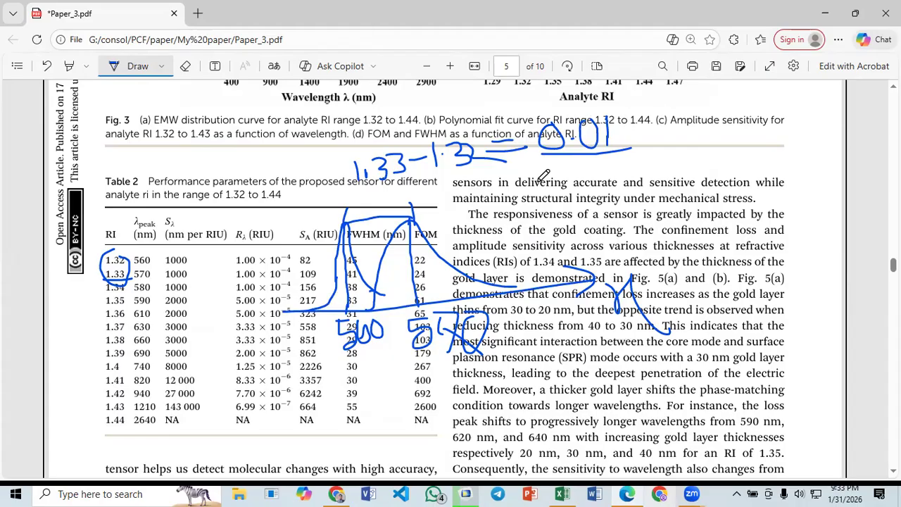
# - Write 570 − 560 = 10 nm below the RI difference and circle both 0.01 and 10 nm
pyautogui.moveTo(567, 185); pyautogui.dragTo(547, 211)
pyautogui.moveTo(596, 178); pyautogui.dragTo(599, 204)
pyautogui.moveTo(657, 181)
pyautogui.mouseDown()
pyautogui.moveTo(714, 166)
pyautogui.moveTo(687, 189)
pyautogui.moveTo(779, 165)
pyautogui.mouseUp()
pyautogui.moveTo(743, 180); pyautogui.dragTo(800, 172)
pyautogui.moveTo(809, 157); pyautogui.dragTo(839, 164)
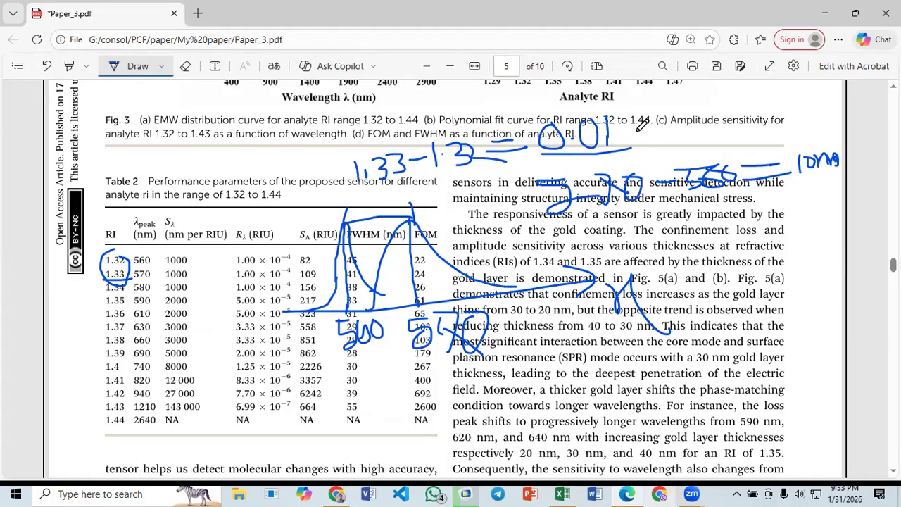
pyautogui.moveTo(641, 125); pyautogui.dragTo(624, 127)
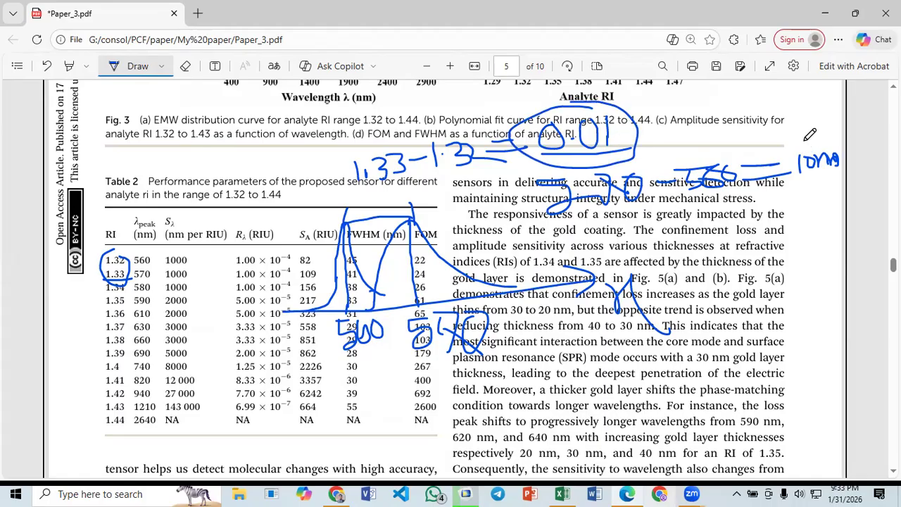
pyautogui.moveTo(801, 146)
pyautogui.mouseDown()
pyautogui.moveTo(830, 174)
pyautogui.moveTo(832, 136)
pyautogui.moveTo(799, 134)
pyautogui.mouseUp()
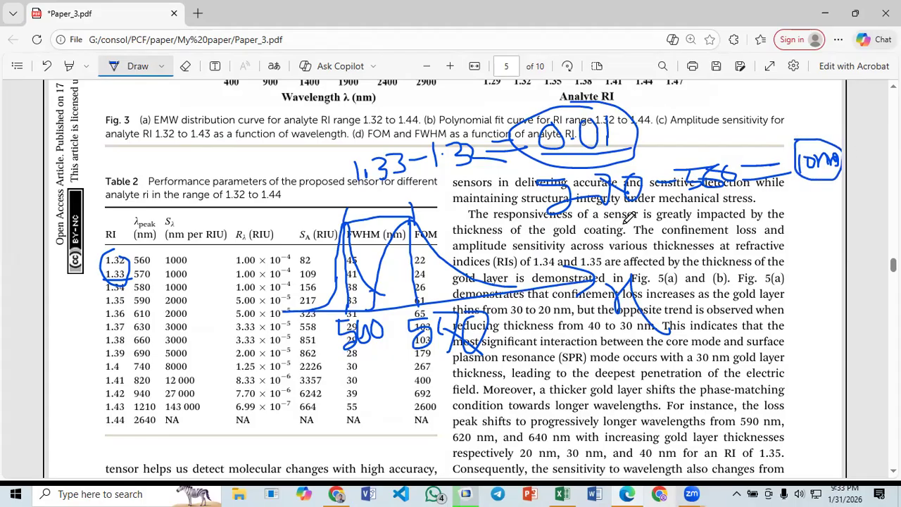
# - Write 0.01 alongside 10 nm, then work out the sensitivity underneath as 10 / 0.01 = 1000
pyautogui.moveTo(615, 230)
pyautogui.mouseDown()
pyautogui.moveTo(624, 239)
pyautogui.moveTo(640, 228)
pyautogui.mouseUp()
pyautogui.moveTo(647, 223)
pyautogui.mouseDown()
pyautogui.moveTo(648, 245)
pyautogui.moveTo(686, 233)
pyautogui.mouseUp()
pyautogui.moveTo(739, 223)
pyautogui.mouseDown()
pyautogui.moveTo(727, 237)
pyautogui.moveTo(787, 235)
pyautogui.mouseUp()
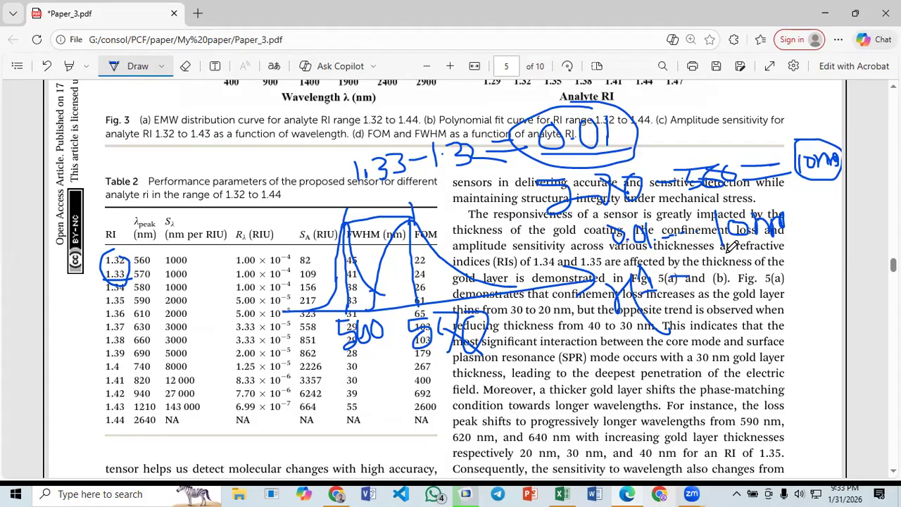
pyautogui.moveTo(727, 254); pyautogui.dragTo(729, 271)
pyautogui.moveTo(784, 282); pyautogui.dragTo(744, 259)
pyautogui.moveTo(713, 309); pyautogui.dragTo(718, 310)
pyautogui.click(752, 311)
pyautogui.moveTo(771, 296); pyautogui.dragTo(769, 292)
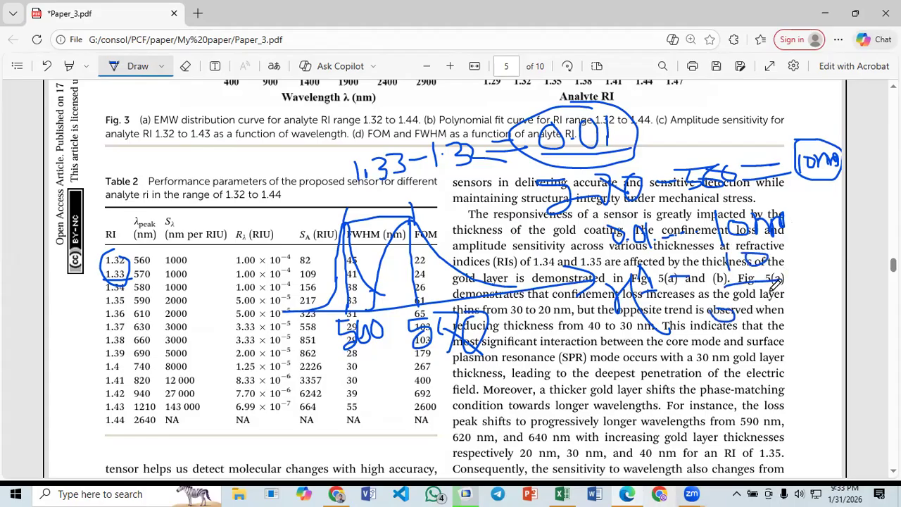
pyautogui.moveTo(689, 348)
pyautogui.mouseDown()
pyautogui.moveTo(744, 352)
pyautogui.moveTo(798, 321)
pyautogui.moveTo(798, 330)
pyautogui.moveTo(828, 341)
pyautogui.mouseUp()
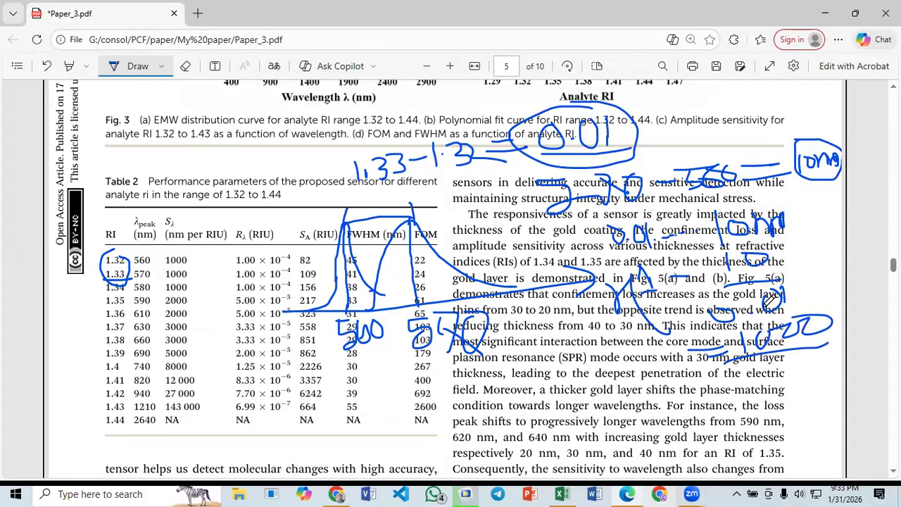
# - Circle the numerator and denominator of the handwritten fraction and write nm below the 1000
pyautogui.moveTo(718, 256)
pyautogui.mouseDown()
pyautogui.moveTo(763, 273)
pyautogui.moveTo(748, 245)
pyautogui.moveTo(733, 249)
pyautogui.mouseUp()
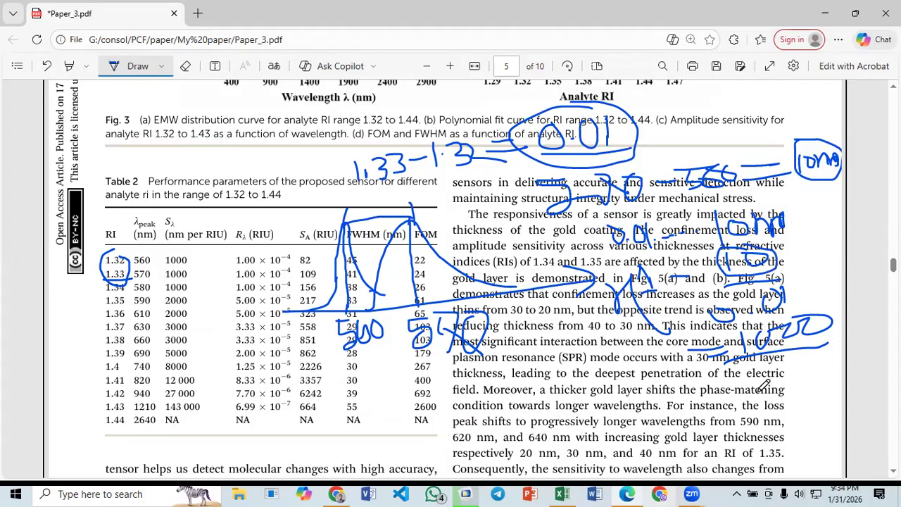
pyautogui.moveTo(758, 387); pyautogui.dragTo(794, 368)
pyautogui.moveTo(735, 317)
pyautogui.mouseDown()
pyautogui.moveTo(794, 294)
pyautogui.moveTo(780, 280)
pyautogui.moveTo(787, 300)
pyautogui.mouseUp()
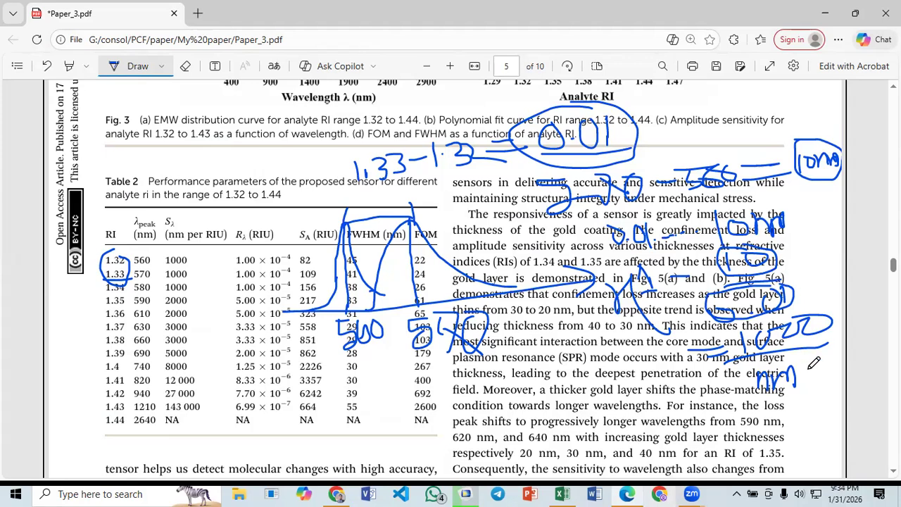
# - Write RIU beside nm under the handwritten 1000 and circle the nm per RIU unit in the Table 2 header
pyautogui.moveTo(810, 357)
pyautogui.mouseDown()
pyautogui.moveTo(803, 379)
pyautogui.moveTo(819, 360)
pyautogui.moveTo(821, 377)
pyautogui.moveTo(840, 356)
pyautogui.mouseUp()
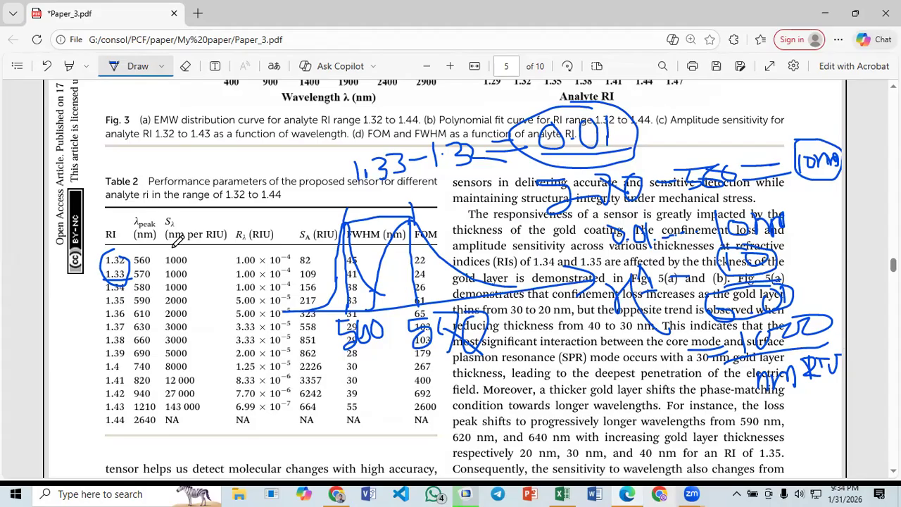
pyautogui.moveTo(165, 242)
pyautogui.mouseDown()
pyautogui.moveTo(226, 241)
pyautogui.moveTo(168, 229)
pyautogui.mouseUp()
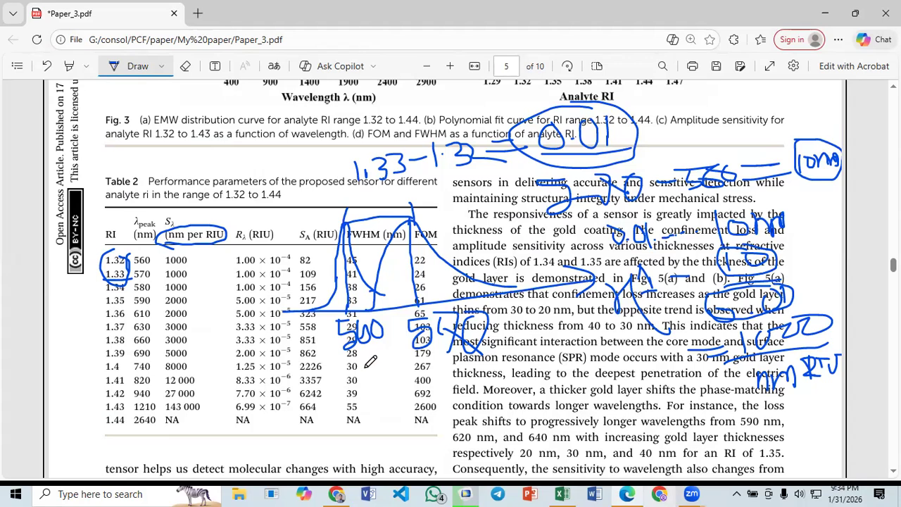
# - Add 557 nm below the first peak's wavelength and a similarly precise nm value below the second peak's, then circle both
pyautogui.moveTo(366, 366)
pyautogui.mouseDown()
pyautogui.moveTo(374, 377)
pyautogui.moveTo(362, 378)
pyautogui.moveTo(379, 383)
pyautogui.moveTo(371, 384)
pyautogui.mouseUp()
pyautogui.moveTo(363, 410)
pyautogui.mouseDown()
pyautogui.moveTo(367, 418)
pyautogui.moveTo(356, 426)
pyautogui.moveTo(385, 403)
pyautogui.moveTo(381, 425)
pyautogui.moveTo(413, 422)
pyautogui.moveTo(412, 407)
pyautogui.moveTo(432, 413)
pyautogui.moveTo(442, 395)
pyautogui.mouseUp()
pyautogui.moveTo(464, 361)
pyautogui.mouseDown()
pyautogui.moveTo(495, 378)
pyautogui.moveTo(472, 373)
pyautogui.moveTo(510, 407)
pyautogui.mouseUp()
pyautogui.moveTo(524, 375); pyautogui.dragTo(521, 390)
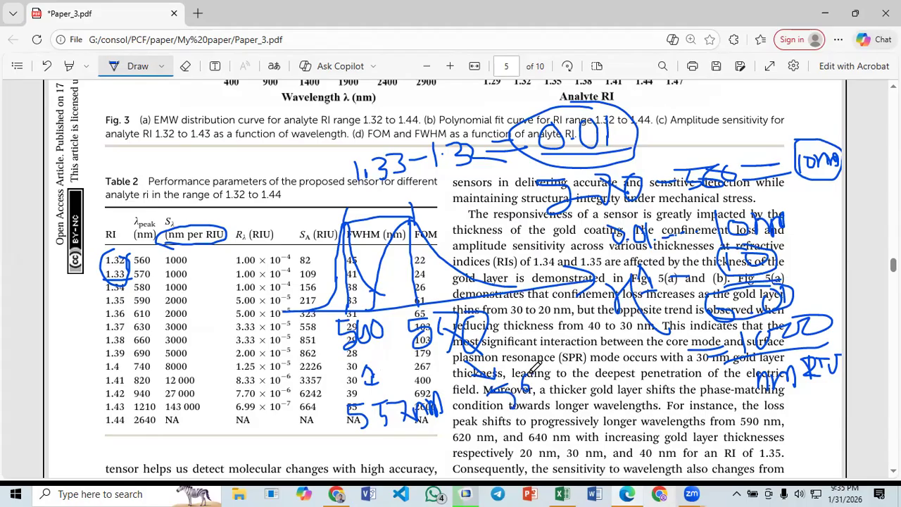
pyautogui.moveTo(533, 380)
pyautogui.mouseDown()
pyautogui.moveTo(529, 404)
pyautogui.moveTo(555, 399)
pyautogui.moveTo(565, 375)
pyautogui.moveTo(575, 388)
pyautogui.moveTo(597, 385)
pyautogui.mouseUp()
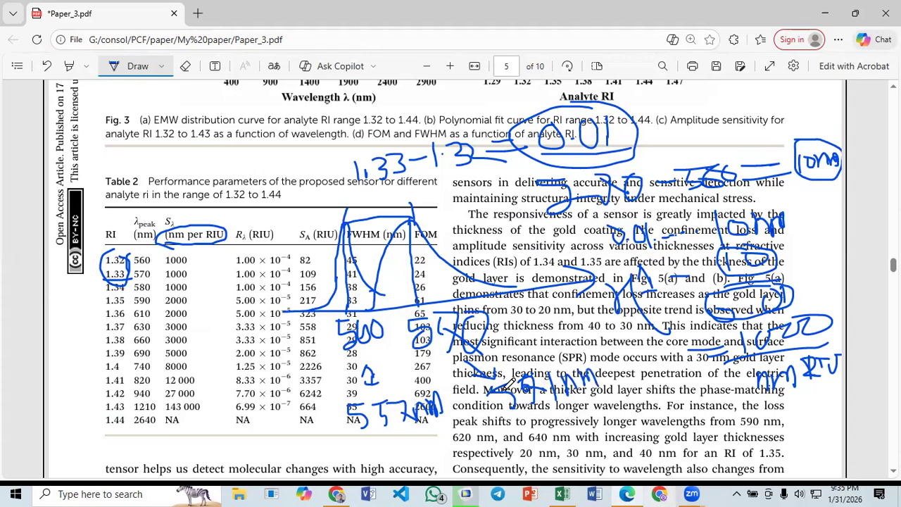
pyautogui.moveTo(505, 364)
pyautogui.mouseDown()
pyautogui.moveTo(535, 406)
pyautogui.moveTo(578, 363)
pyautogui.moveTo(493, 369)
pyautogui.mouseUp()
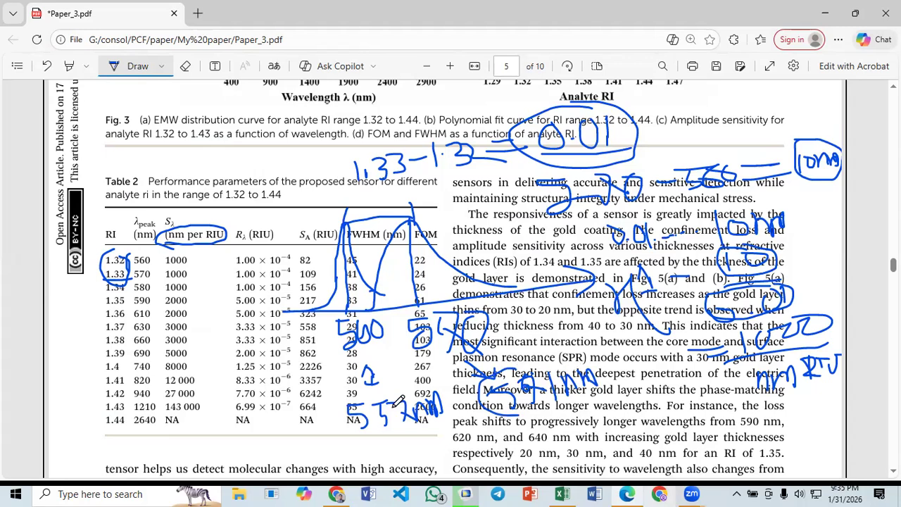
pyautogui.moveTo(329, 399); pyautogui.dragTo(468, 392)
pyautogui.moveTo(328, 394); pyautogui.dragTo(467, 391)
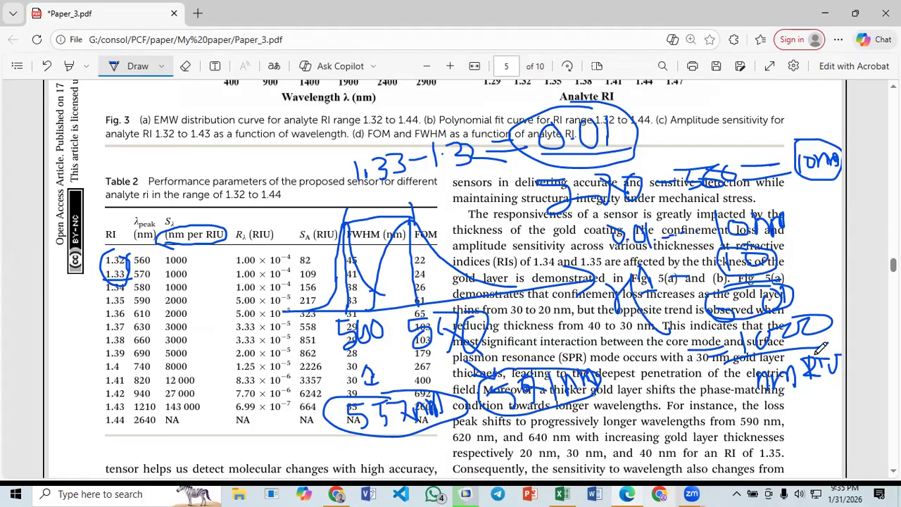
# - Circle the handwritten 1000 result and the two refractive indices 1.32 and 1.33 in the subtraction
pyautogui.moveTo(739, 334)
pyautogui.mouseDown()
pyautogui.moveTo(762, 348)
pyautogui.moveTo(823, 342)
pyautogui.moveTo(771, 307)
pyautogui.moveTo(734, 316)
pyautogui.mouseUp()
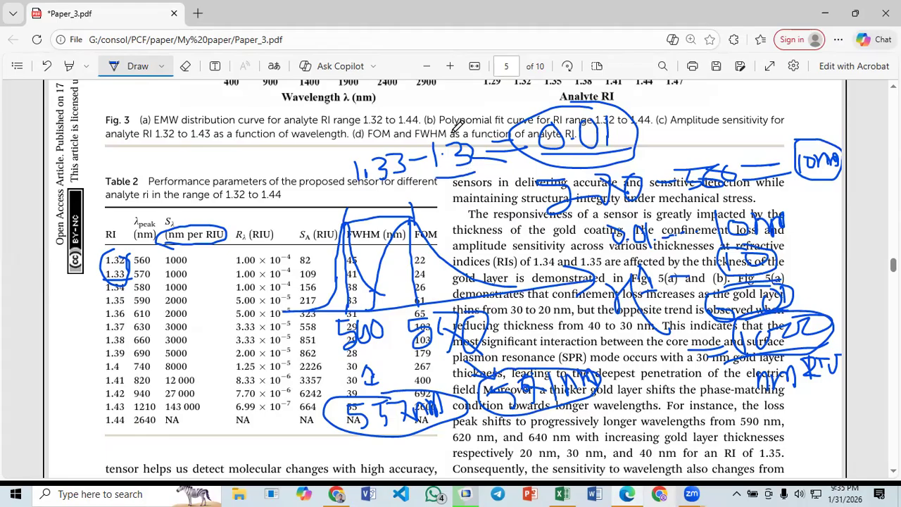
pyautogui.moveTo(491, 164); pyautogui.dragTo(486, 134)
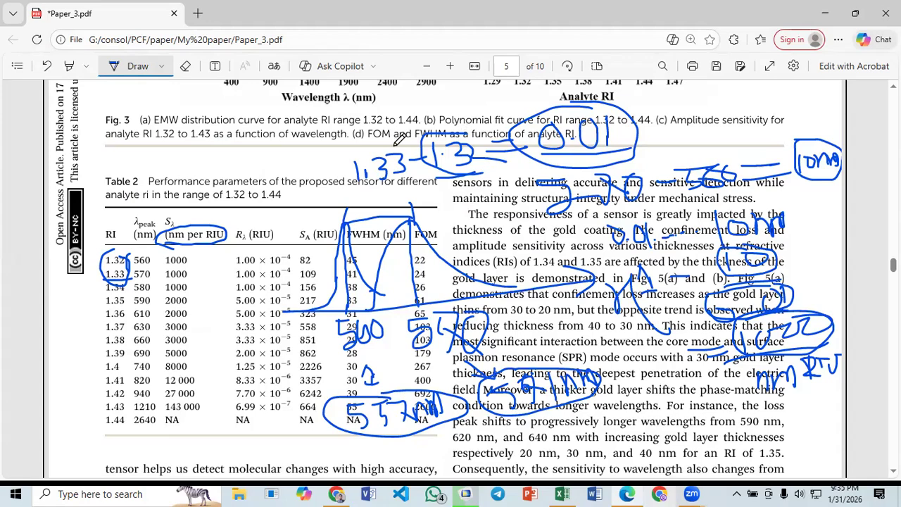
pyautogui.moveTo(394, 153); pyautogui.dragTo(408, 175)
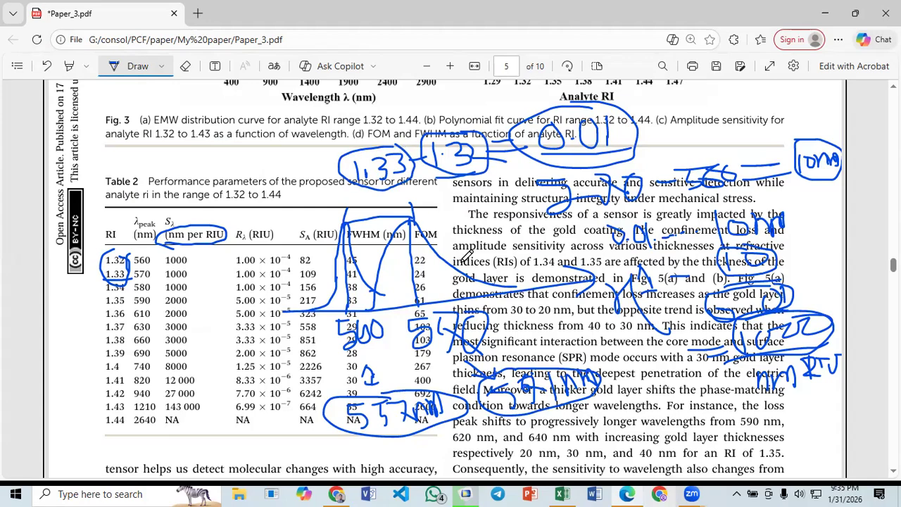
# - Switch to the bowtie shape data workbook in Excel and review the empty CL-1.41_x column beside CL-1.42_x
pyautogui.click(562, 493)
pyautogui.click(293, 228)
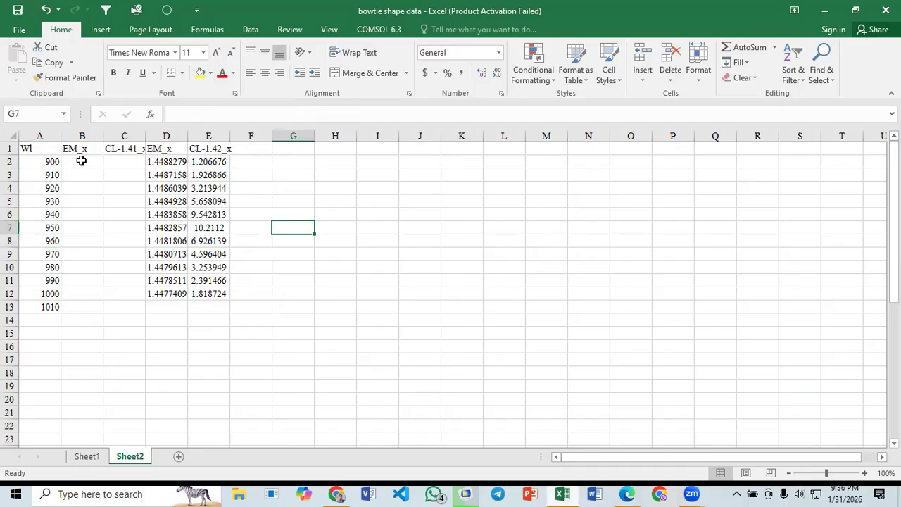
pyautogui.moveTo(81, 160); pyautogui.dragTo(76, 241)
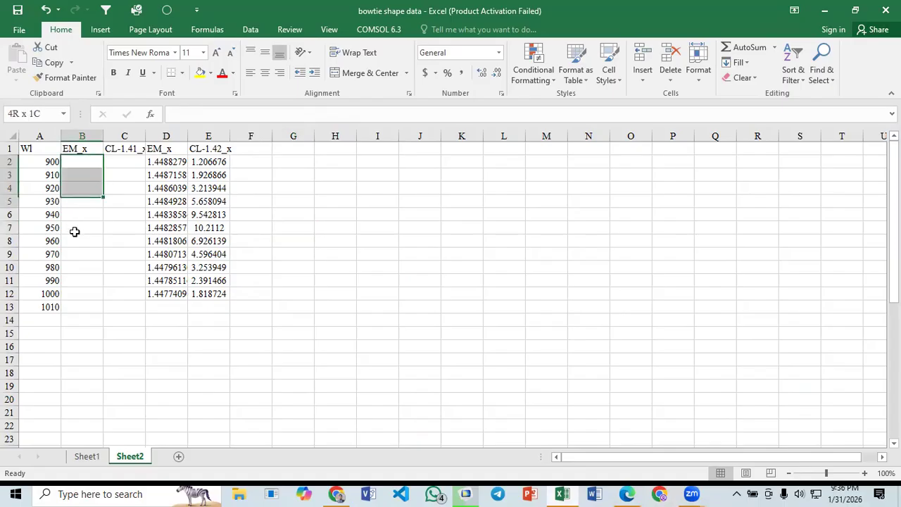
pyautogui.click(121, 152)
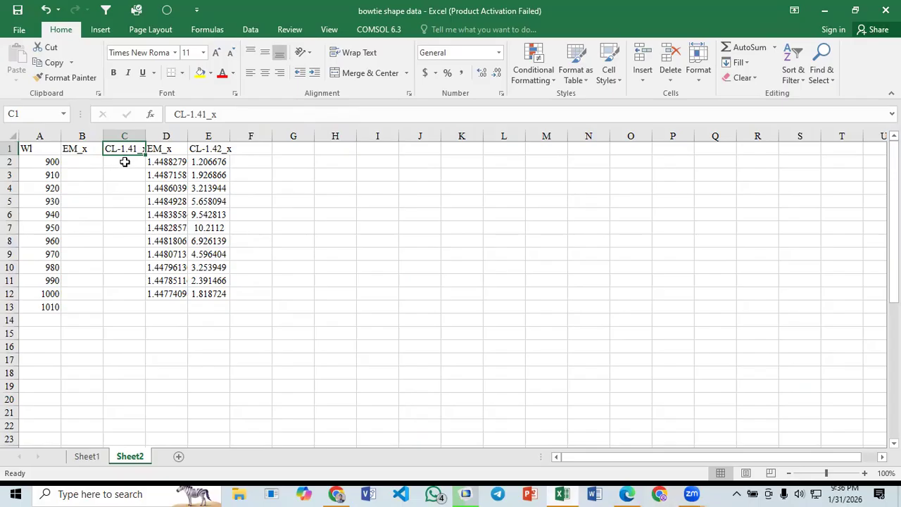
pyautogui.click(214, 151)
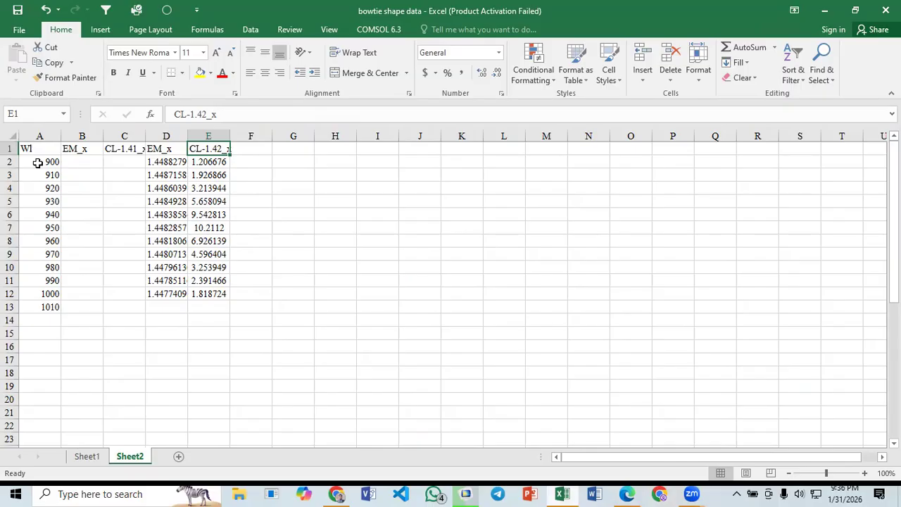
# - Move the A2:E13 data down seven rows, enter =A9-10 in A8, and fill it upward through A2
pyautogui.moveTo(40, 161); pyautogui.dragTo(201, 304)
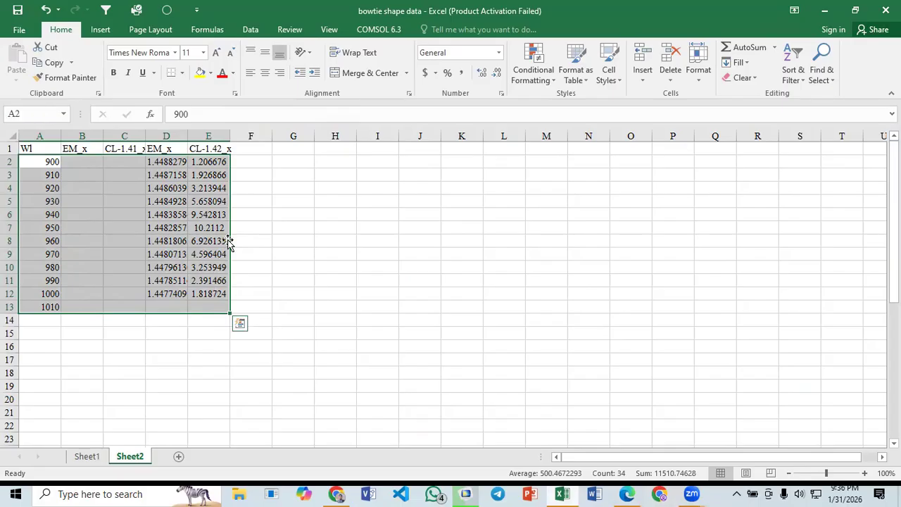
pyautogui.moveTo(230, 261); pyautogui.dragTo(56, 243)
pyautogui.click(54, 241)
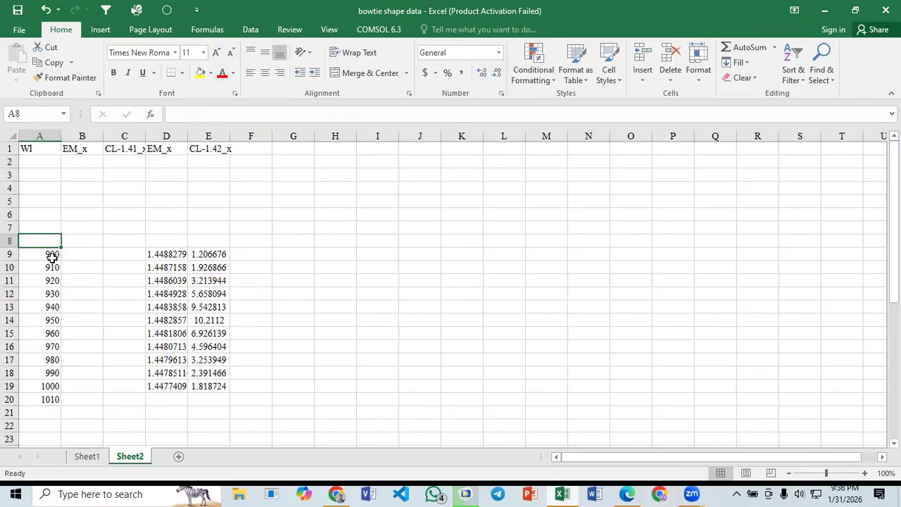
pyautogui.write('=')
pyautogui.press('Down')
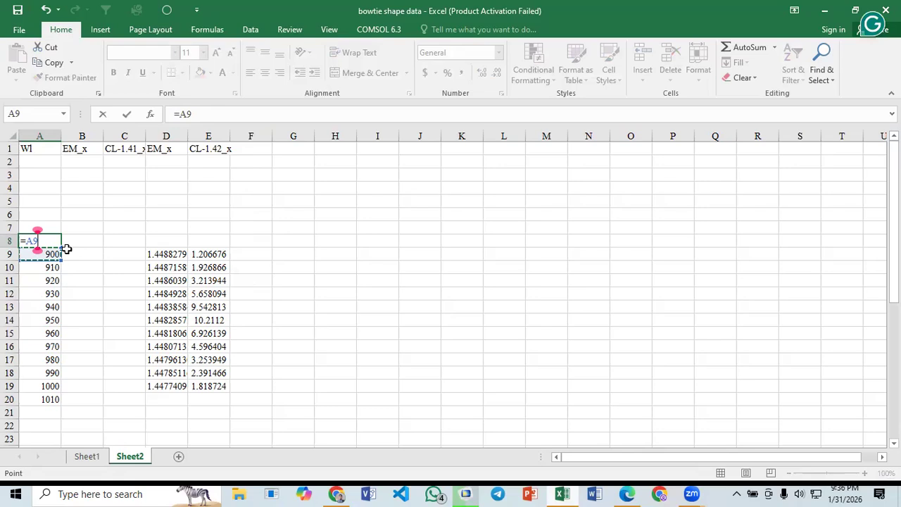
pyautogui.write('-10')
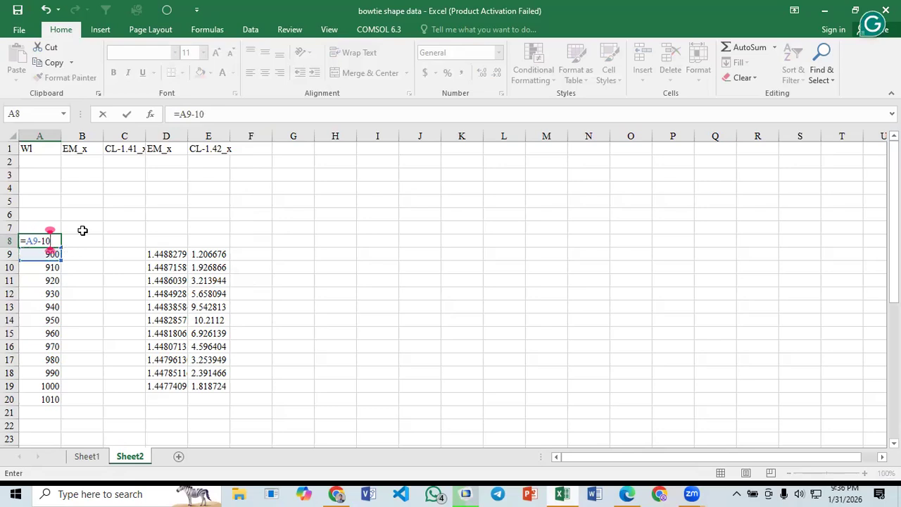
pyautogui.press('Return')
pyautogui.click(54, 240)
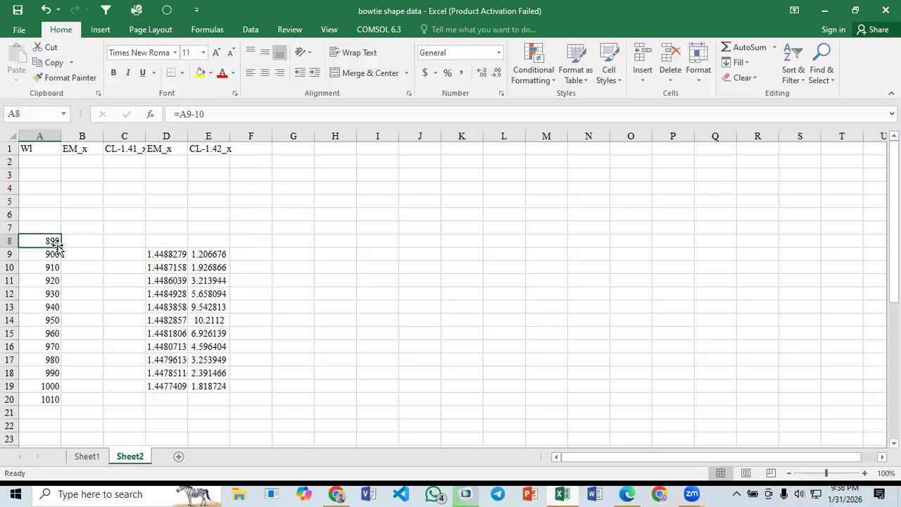
pyautogui.moveTo(60, 200); pyautogui.dragTo(83, 185)
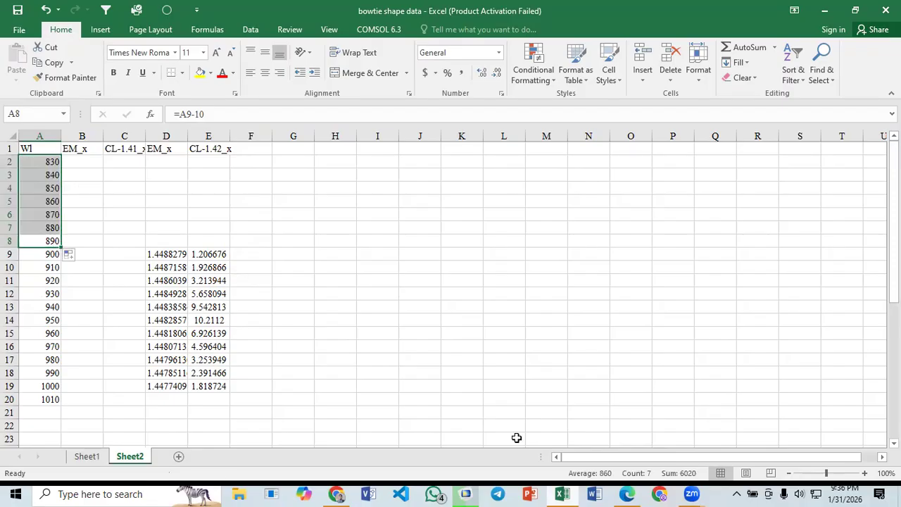
pyautogui.click(83, 187)
# - Check the wavelength range of the parametric sweep in COMSOL and return to the Excel workbook
pyautogui.click(472, 486)
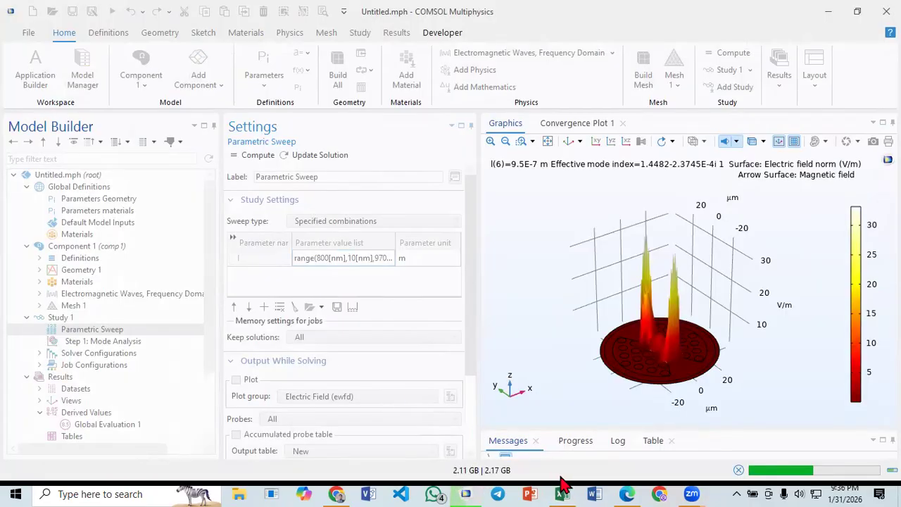
pyautogui.hotkey('alt', 'Tab')
pyautogui.moveTo(55, 163); pyautogui.dragTo(216, 386)
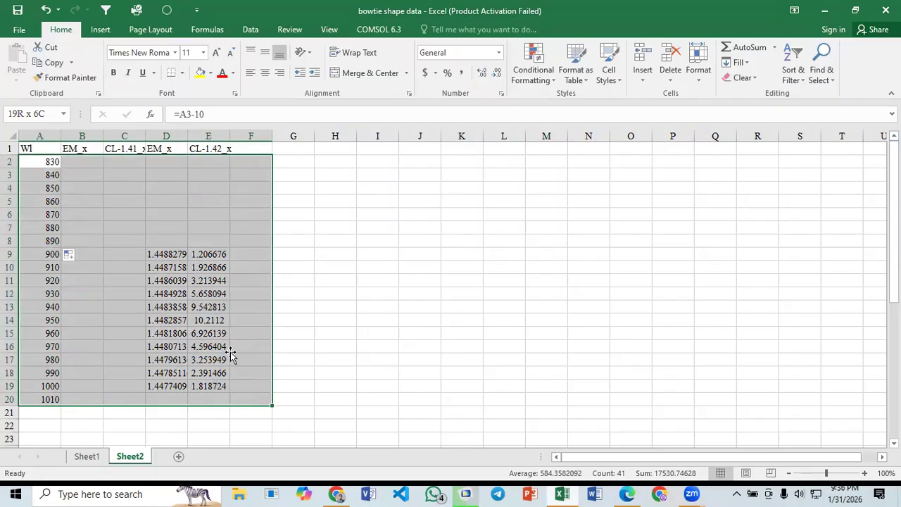
pyautogui.moveTo(229, 342); pyautogui.dragTo(216, 390)
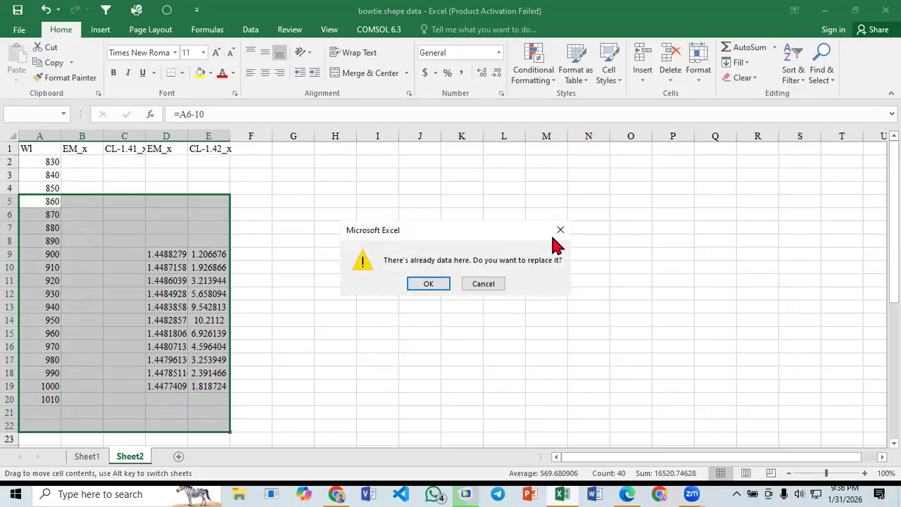
pyautogui.click(483, 283)
pyautogui.click(338, 259)
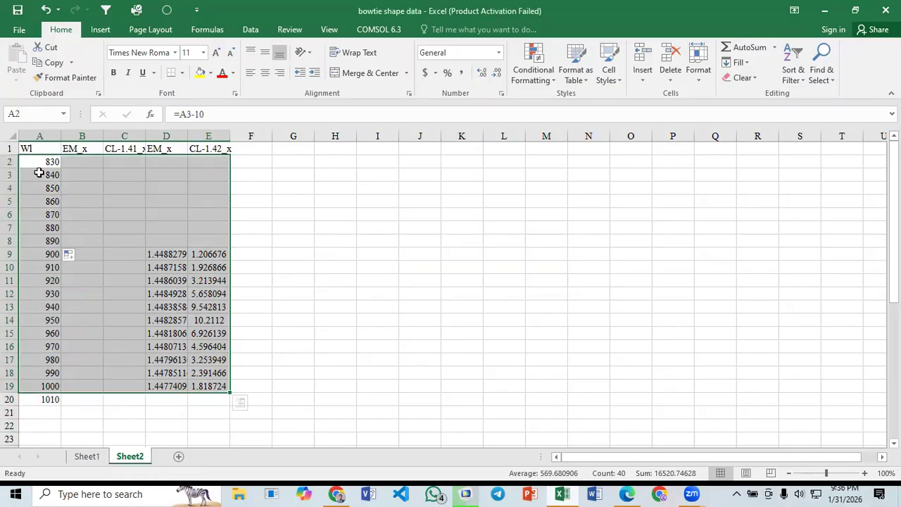
# - Move the A2:E20 data down three rows and fill the Wl series upward to 800 in A2
pyautogui.moveTo(42, 162); pyautogui.dragTo(43, 187)
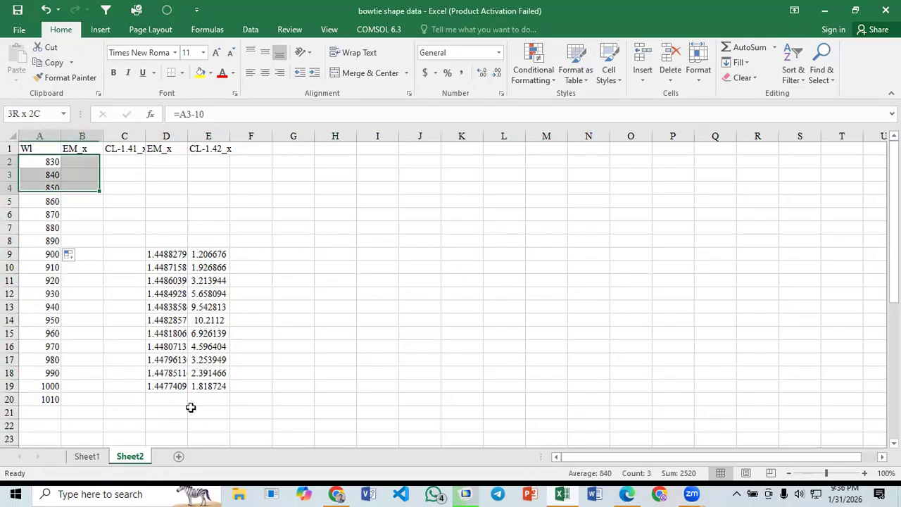
pyautogui.keyDown('shift'); pyautogui.click(190, 410); pyautogui.keyUp('shift')
pyautogui.hotkey('shift', 'Up')
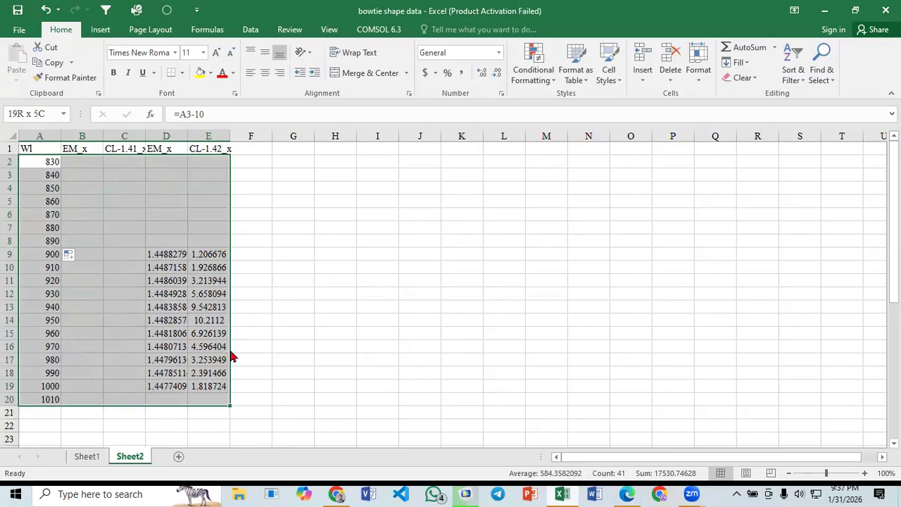
pyautogui.moveTo(225, 395); pyautogui.dragTo(226, 434)
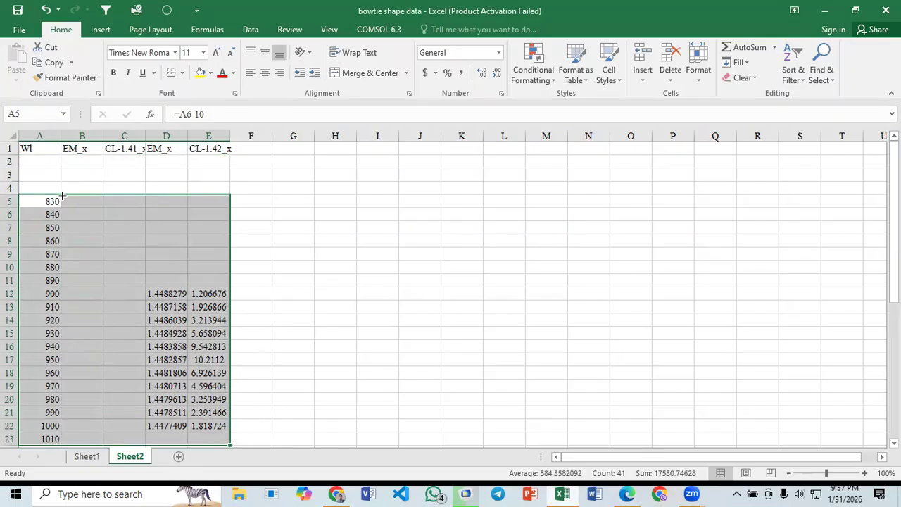
pyautogui.click(60, 197)
pyautogui.moveTo(61, 159); pyautogui.dragTo(80, 174)
pyautogui.click(80, 173)
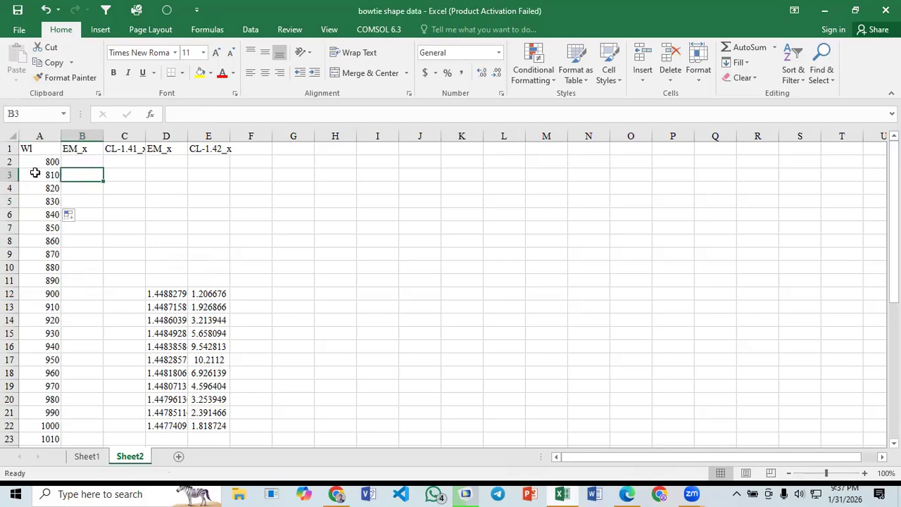
pyautogui.click(107, 244)
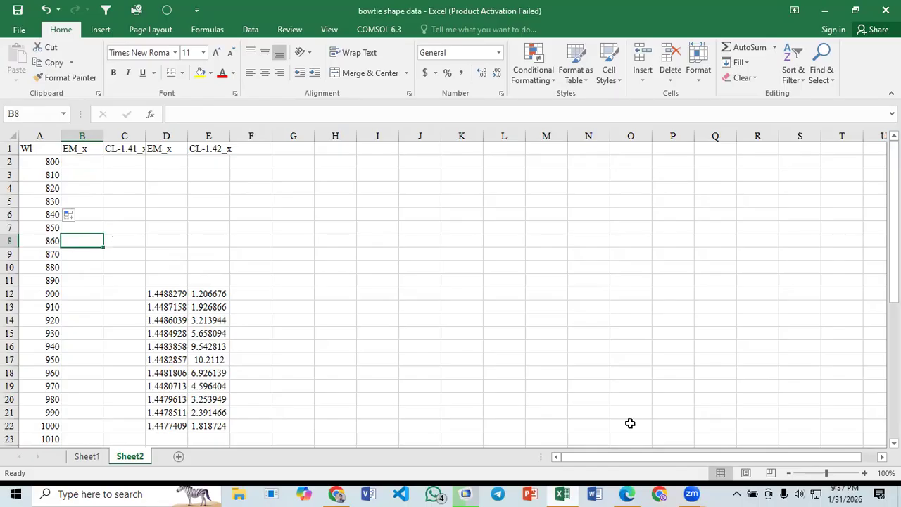
# - Switch to COMSOL and enlarge the area below the graphics to monitor the parametric sweep's progress
pyautogui.click(465, 493)
pyautogui.moveTo(601, 378); pyautogui.dragTo(587, 359)
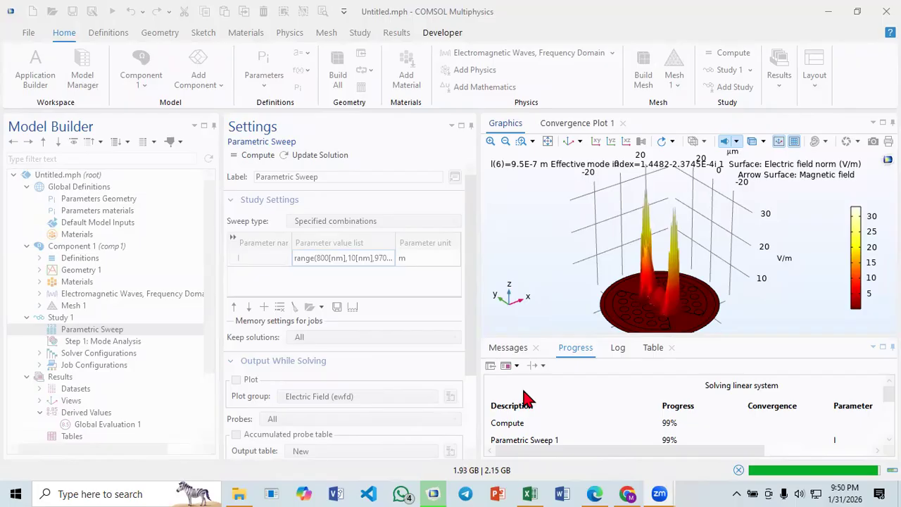
pyautogui.click(532, 494)
pyautogui.hotkey('alt', 'Tab')
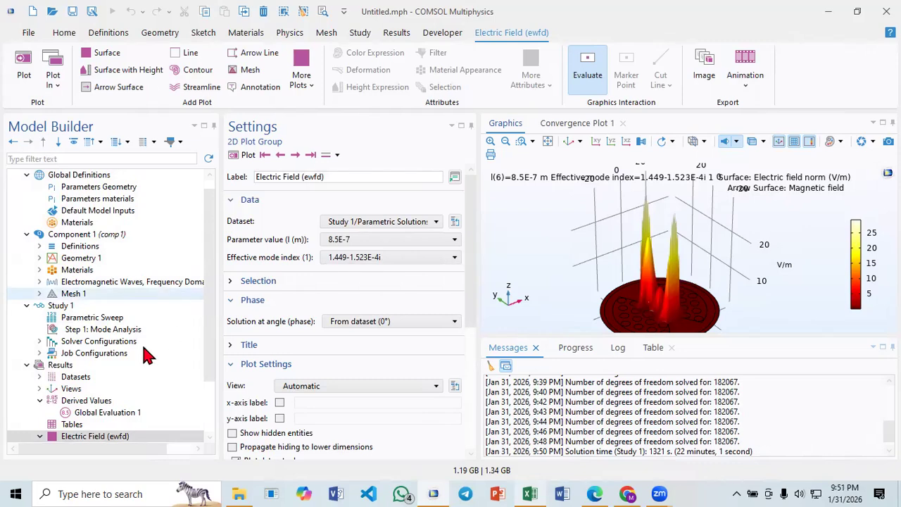
# - Disable Height Expression 1 under Surface 1 of the Electric Field plot, then display the flat plot fitted to the view
pyautogui.scroll(-2, 21, 413)
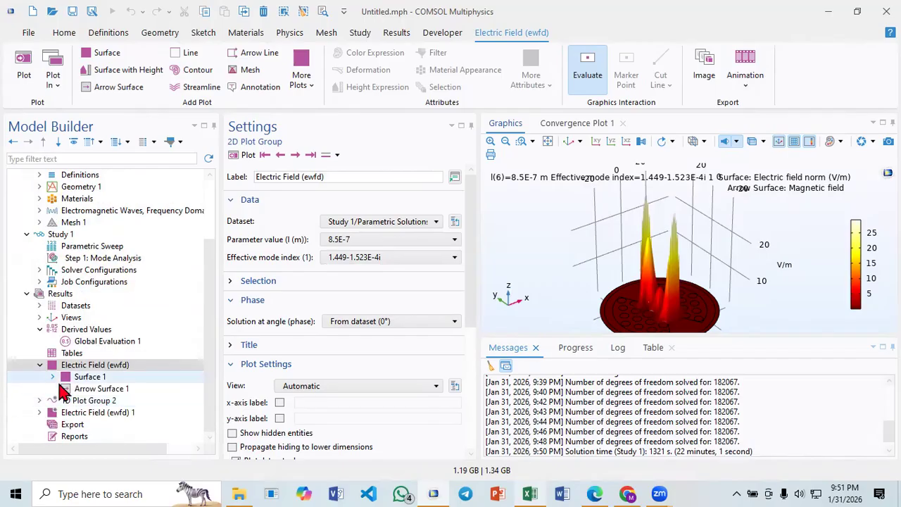
pyautogui.click(52, 376)
pyautogui.click(93, 390)
pyautogui.rightClick(94, 389)
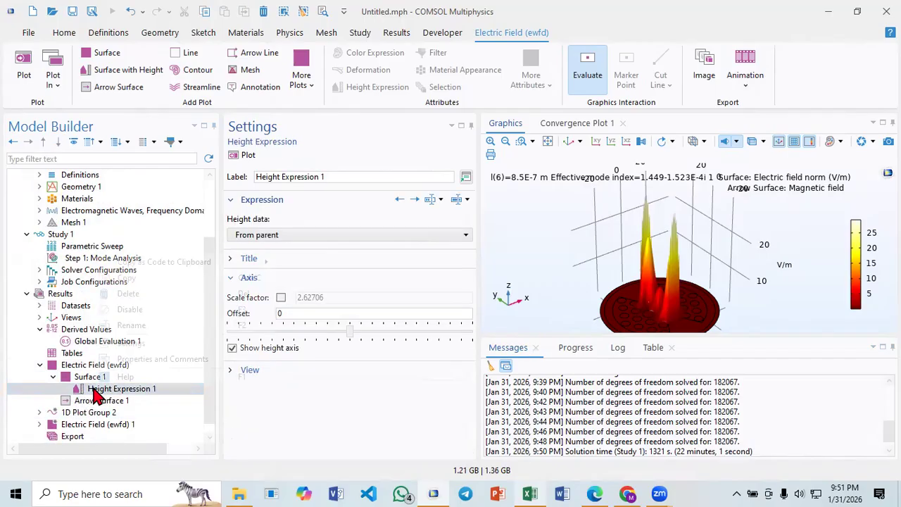
pyautogui.click(128, 311)
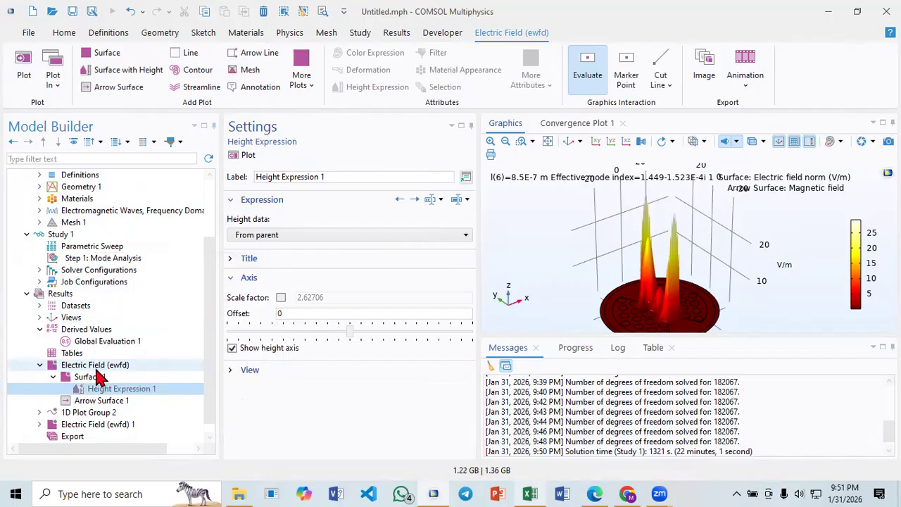
pyautogui.click(97, 366)
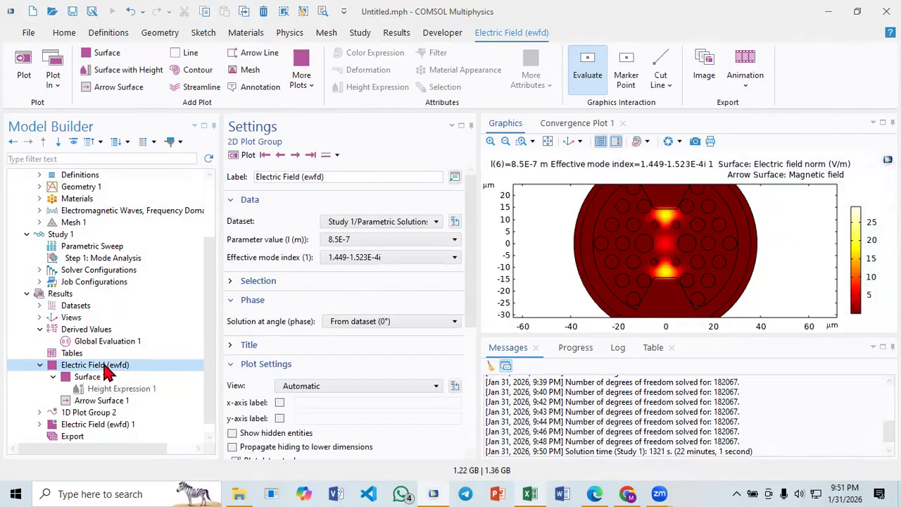
pyautogui.click(548, 142)
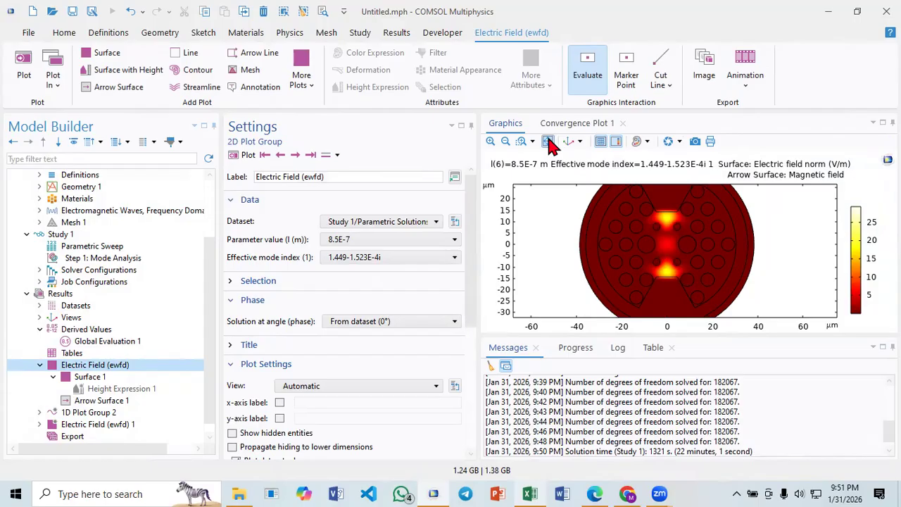
# - Zoom in on the fiber core in the Electric Field (ewfd) plot and plot the solution at parameter value 8E-7
pyautogui.click(522, 141)
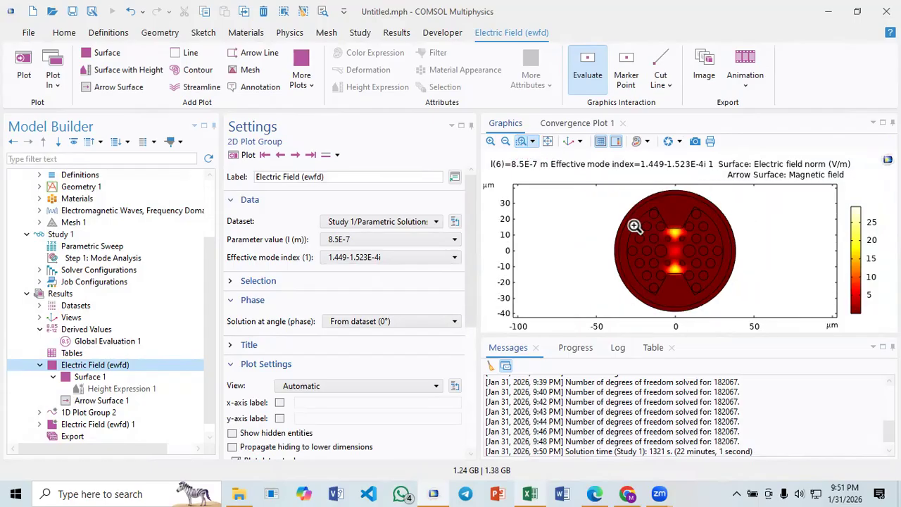
pyautogui.moveTo(656, 217); pyautogui.dragTo(693, 291)
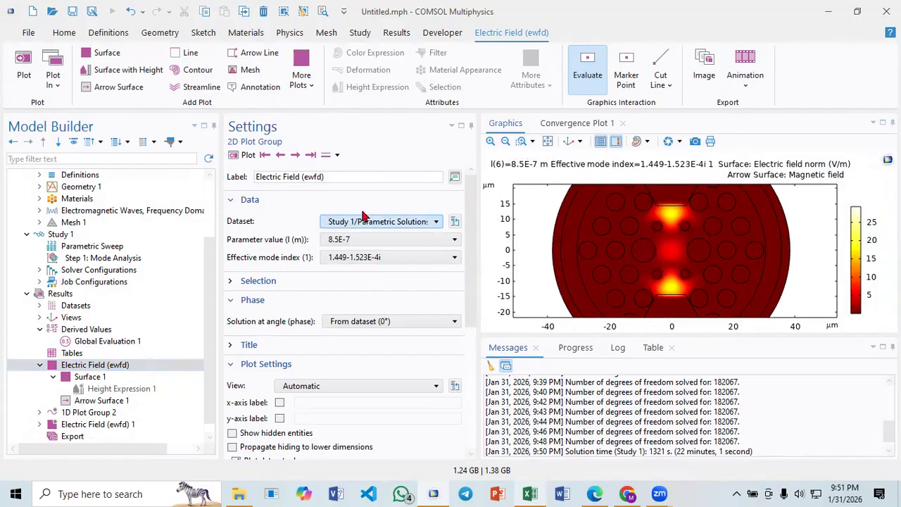
pyautogui.click(91, 365)
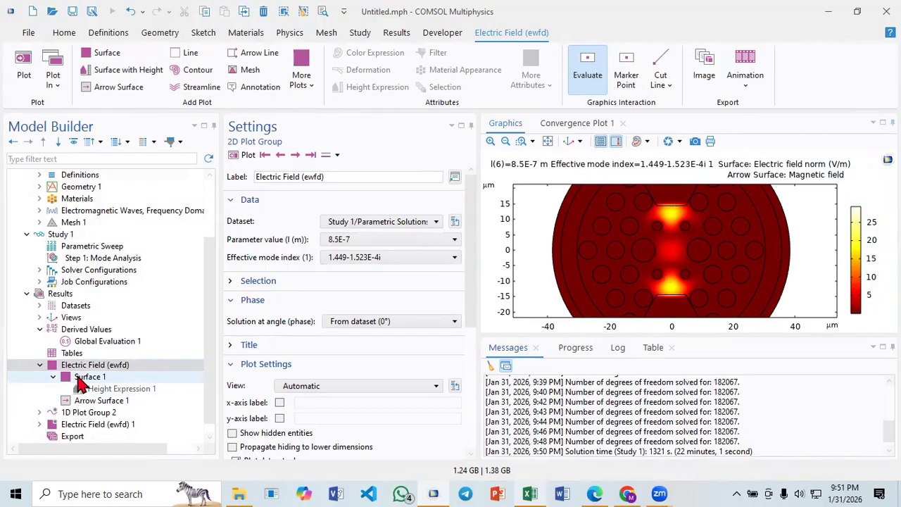
pyautogui.click(360, 222)
pyautogui.click(360, 222)
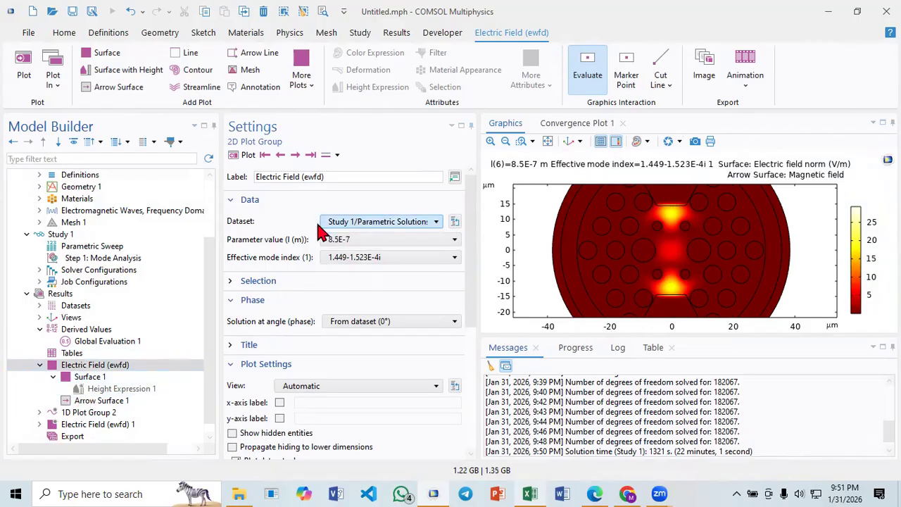
pyautogui.click(342, 240)
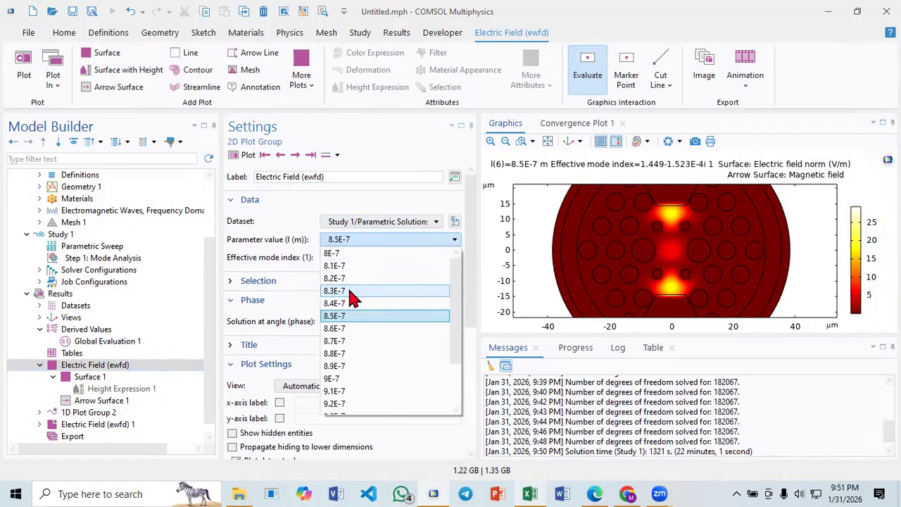
pyautogui.click(337, 252)
pyautogui.click(250, 161)
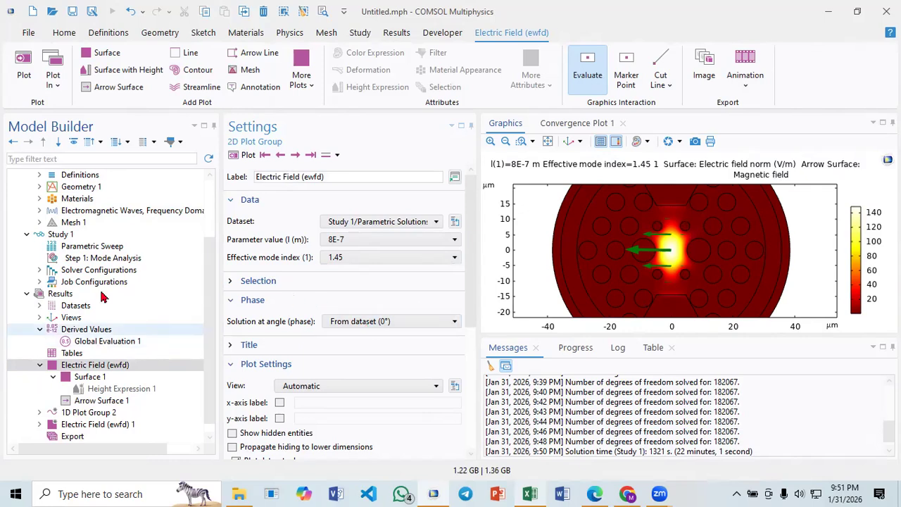
# - Step the Electric Field plot through the adjacent wavelengths and leave it on the core mode at 8.1E-7
pyautogui.click(296, 156)
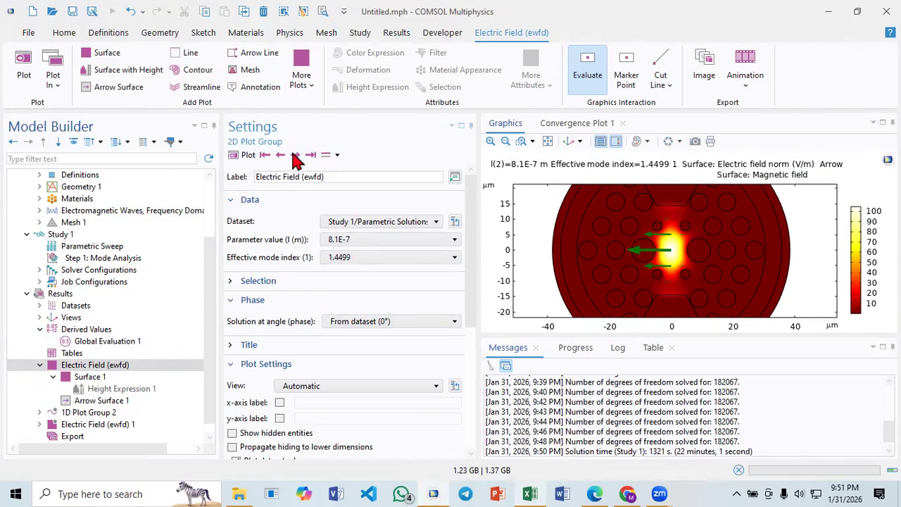
pyautogui.click(282, 155)
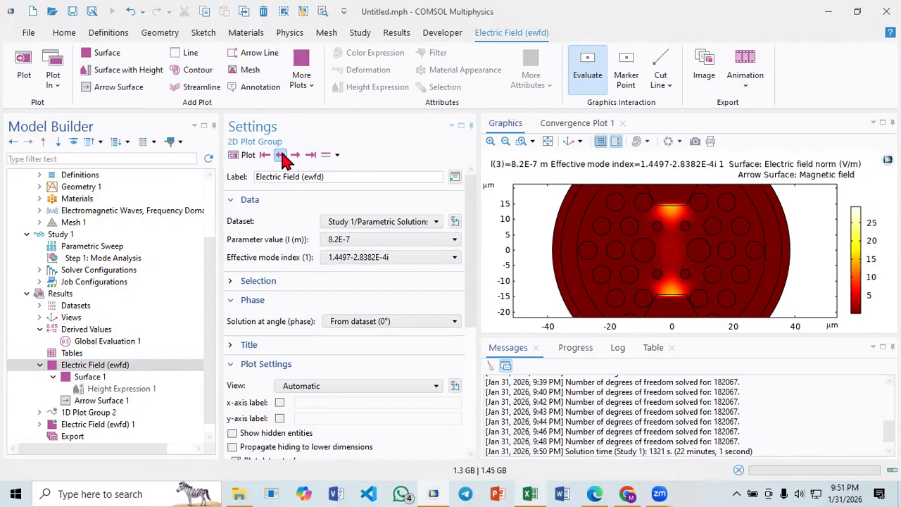
pyautogui.click(340, 240)
pyautogui.click(340, 239)
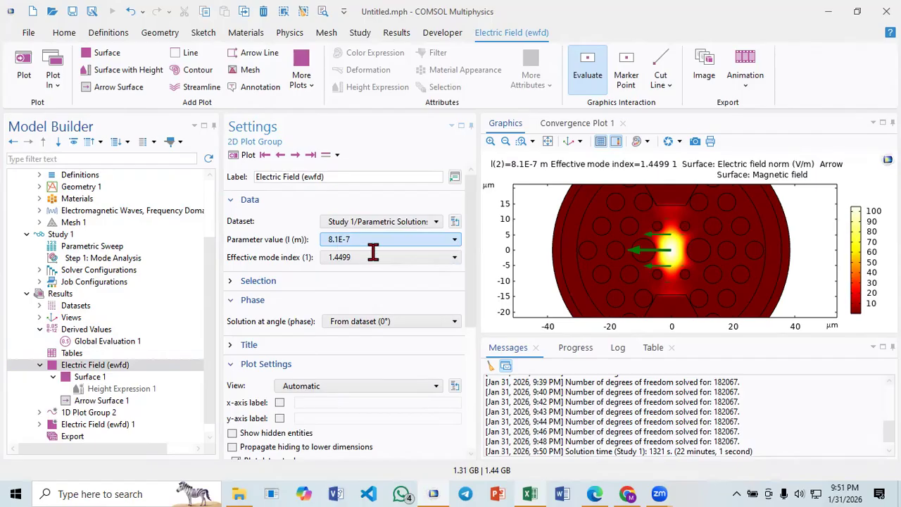
# - Evaluate the effective mode index with Global Evaluation 1 and check the modes available for the Electric Field plot at 8.1E-7
pyautogui.click(99, 345)
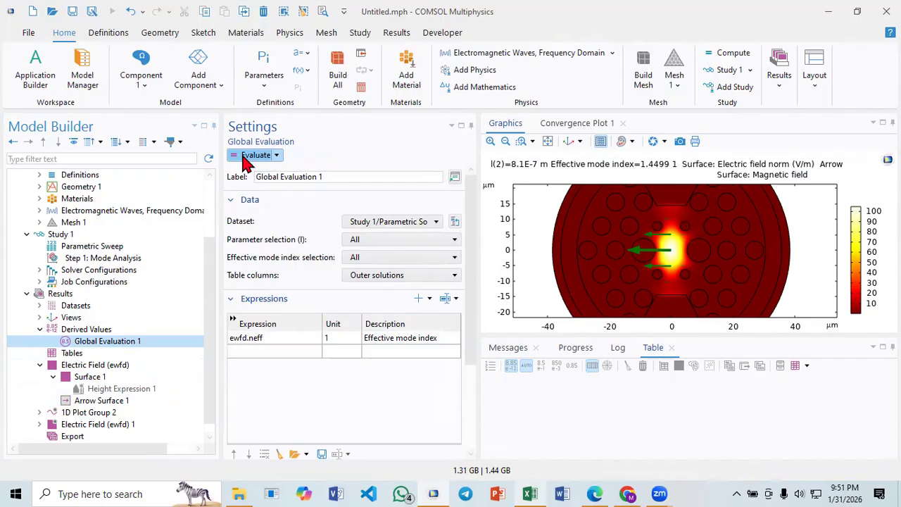
pyautogui.click(253, 155)
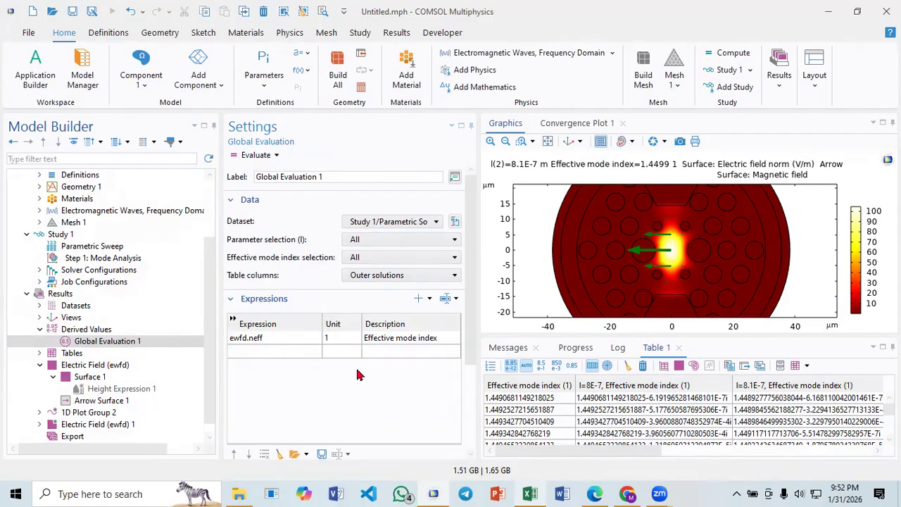
pyautogui.click(102, 369)
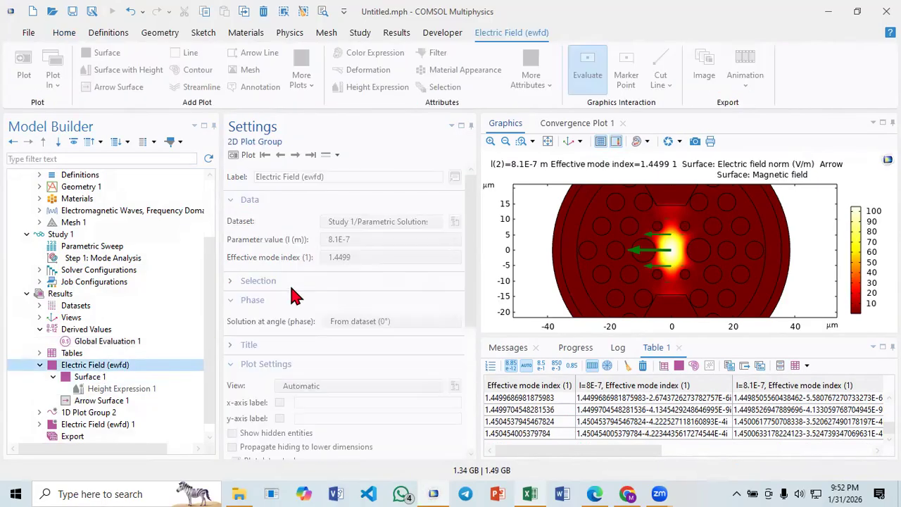
pyautogui.click(347, 258)
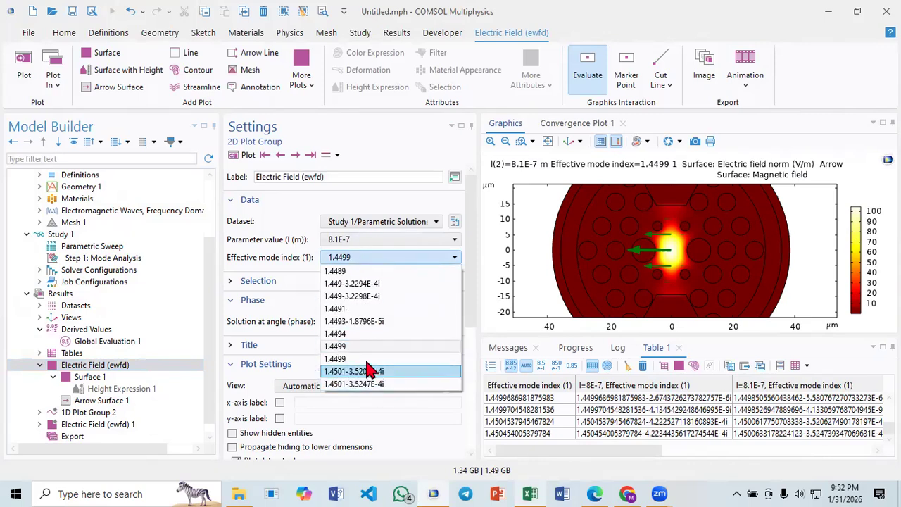
pyautogui.click(373, 259)
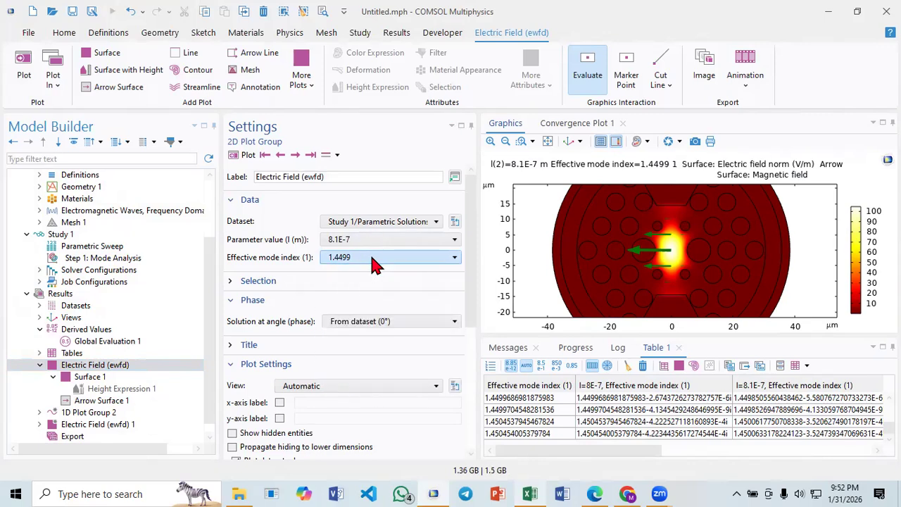
# - Copy the 1.4499686981875983 row of Table 1 with its headers and paste it at G6 of Sheet2 in Excel
pyautogui.click(615, 411)
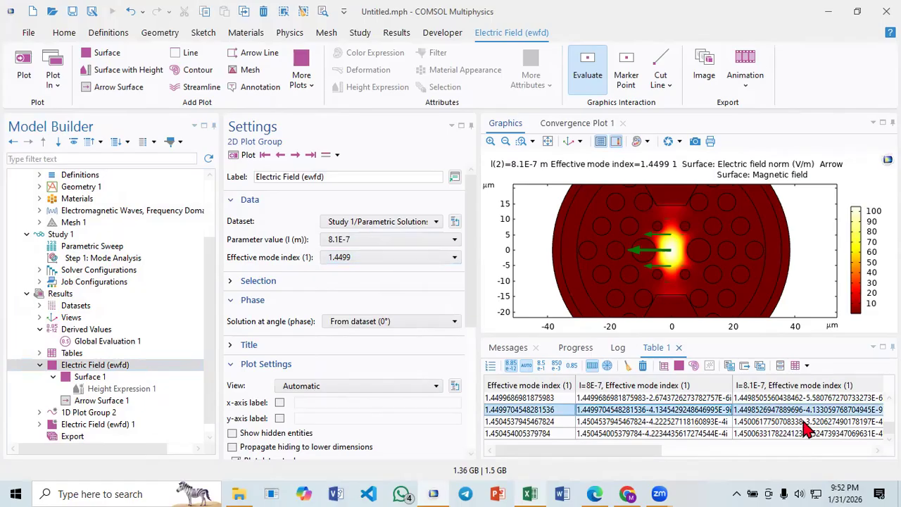
pyautogui.click(638, 432)
pyautogui.click(635, 422)
pyautogui.click(634, 410)
pyautogui.click(633, 399)
pyautogui.rightClick(633, 399)
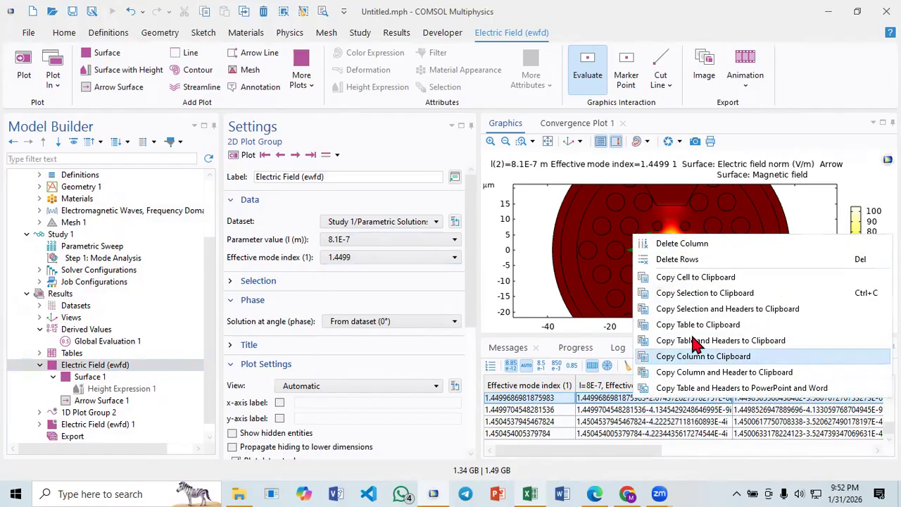
pyautogui.click(704, 309)
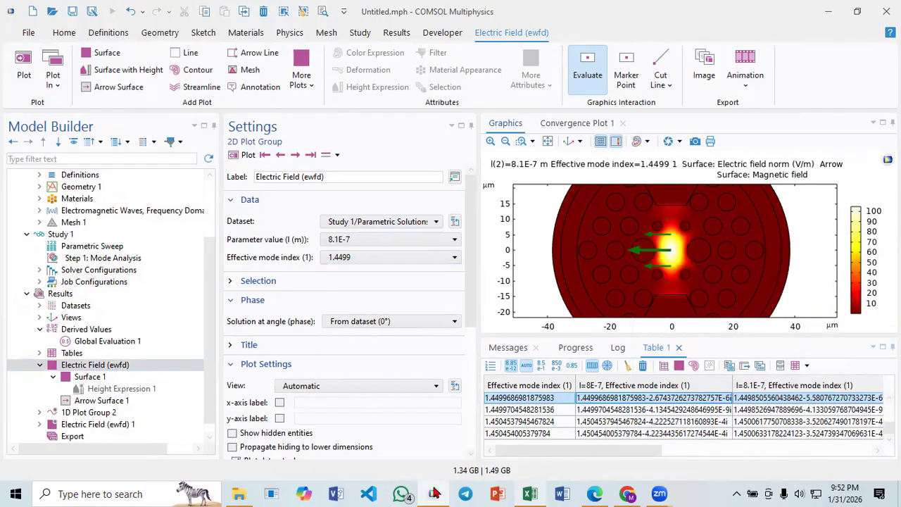
pyautogui.click(528, 492)
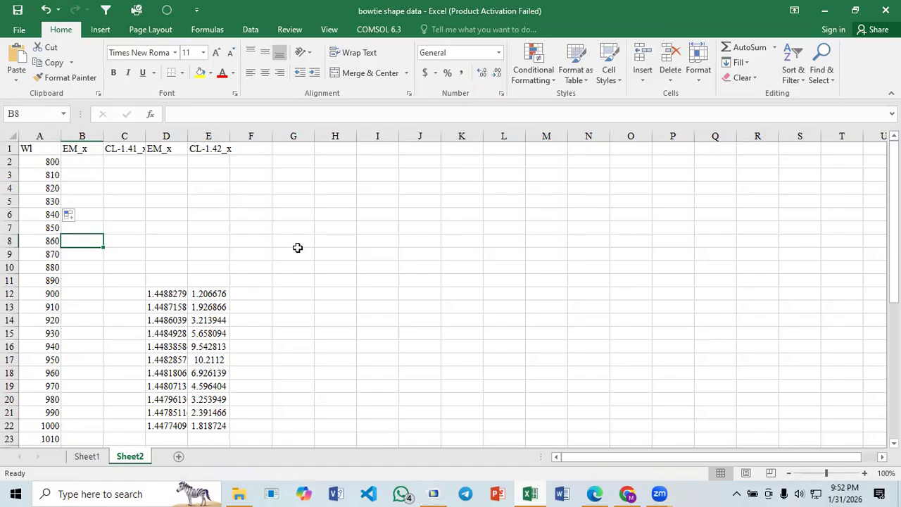
pyautogui.click(292, 212)
pyautogui.hotkey('ctrl', 'v')
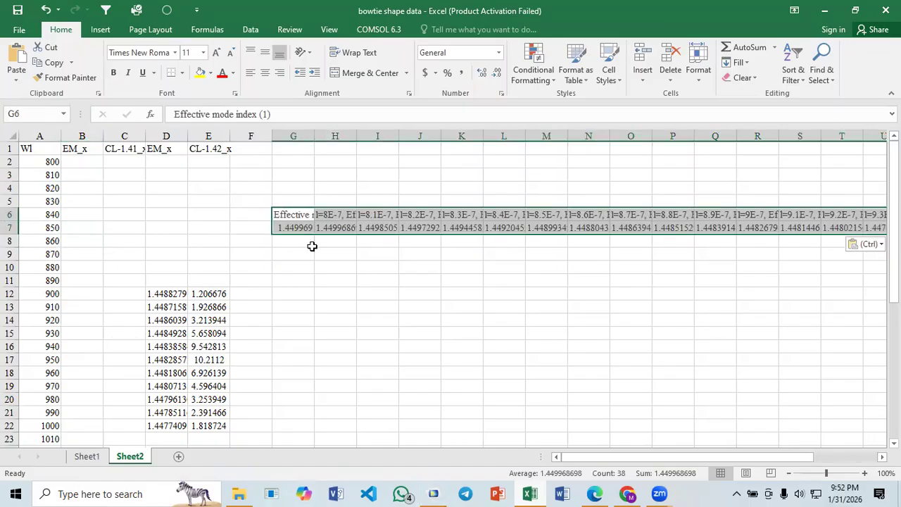
# - Copy the mode indices in H7:I7 and paste them transposed into the EM_x column starting at B2
pyautogui.click(335, 293)
pyautogui.moveTo(331, 229); pyautogui.dragTo(388, 229)
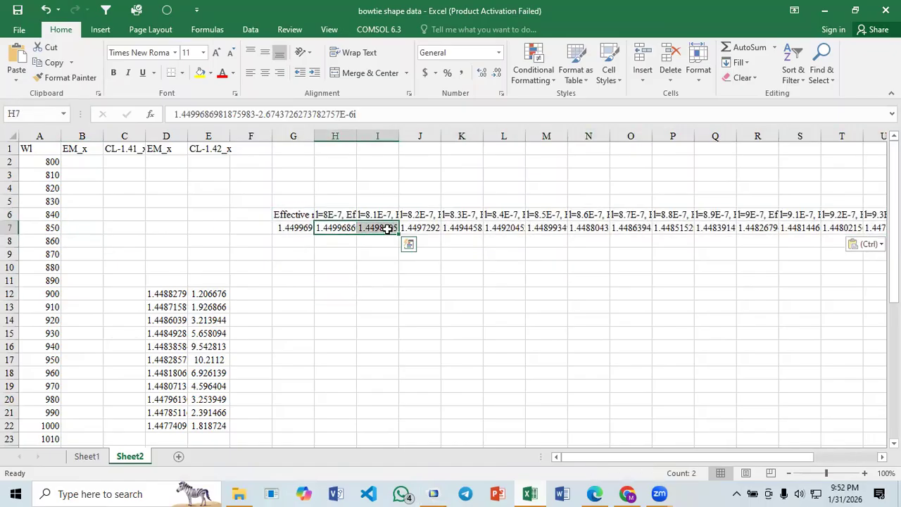
pyautogui.hotkey('ctrl', 'c')
pyautogui.click(79, 164)
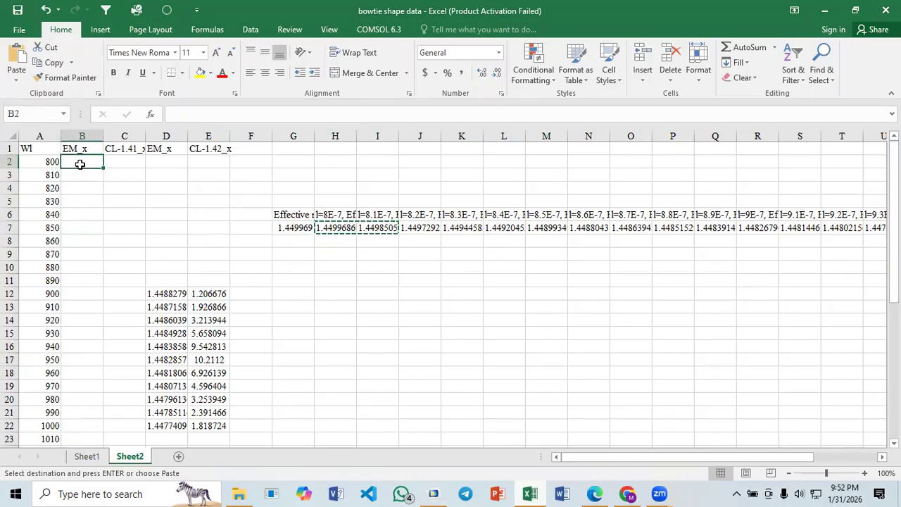
pyautogui.rightClick(80, 163)
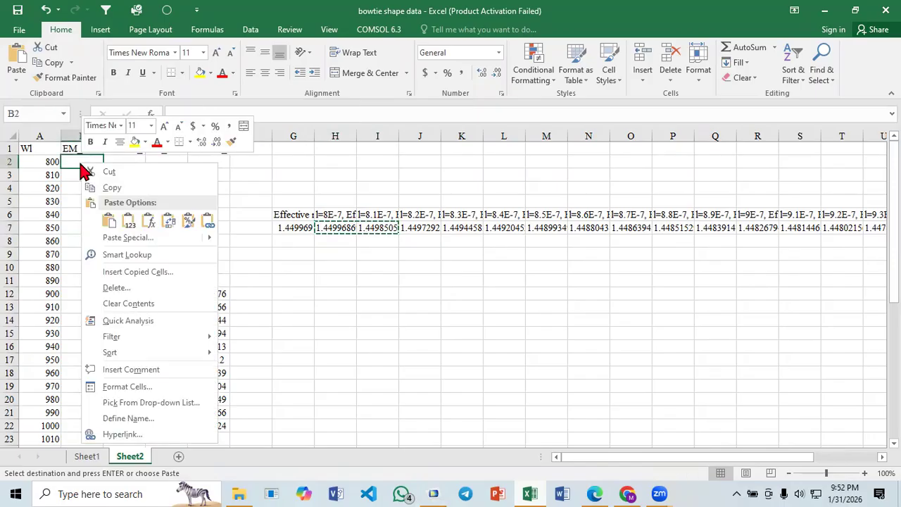
pyautogui.click(121, 239)
pyautogui.click(147, 295)
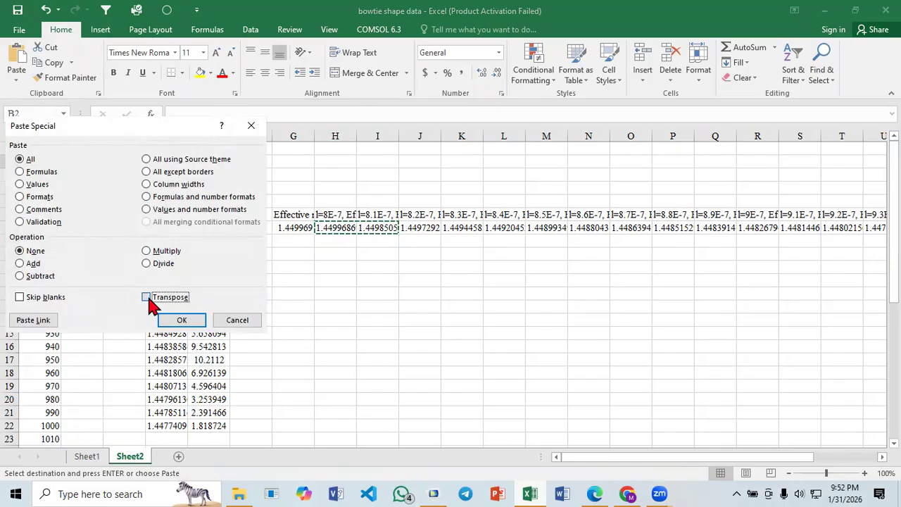
pyautogui.click(179, 317)
pyautogui.click(286, 294)
pyautogui.press('Escape')
pyautogui.moveTo(293, 202); pyautogui.dragTo(787, 261)
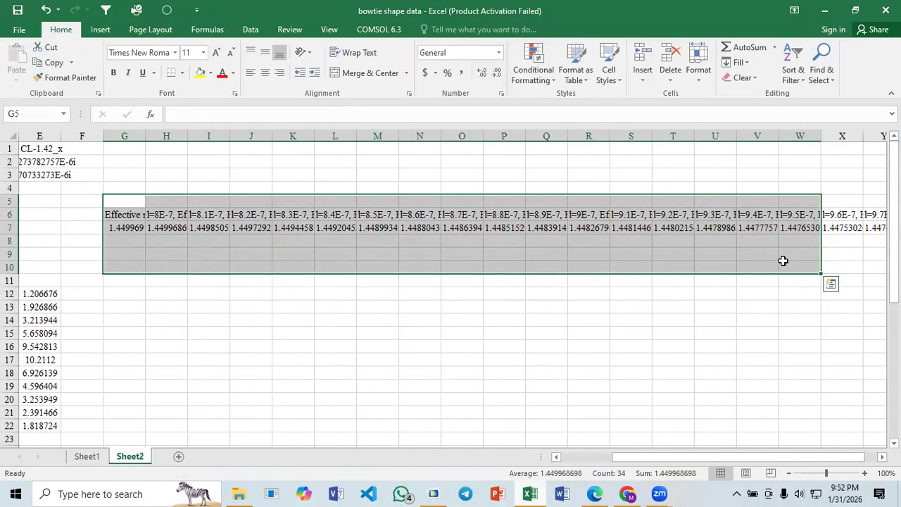
pyautogui.click(658, 322)
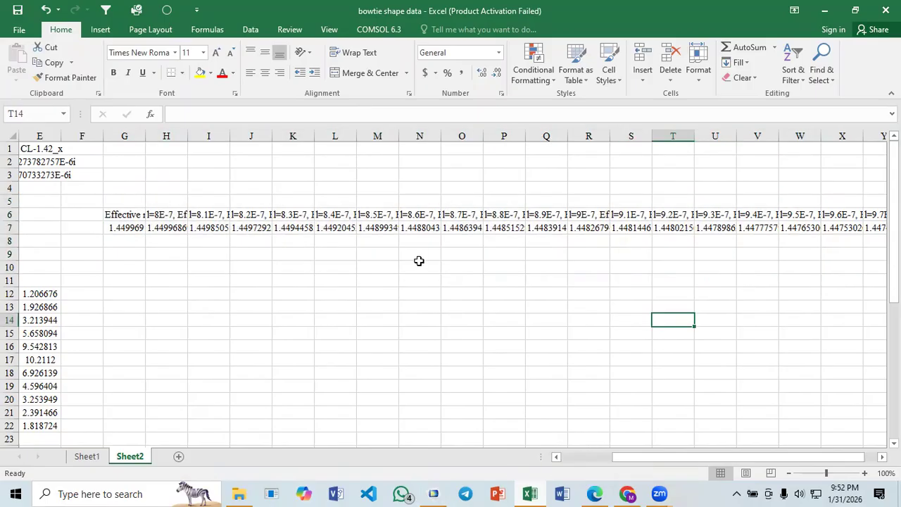
pyautogui.moveTo(700, 457); pyautogui.dragTo(553, 458)
pyautogui.click(430, 347)
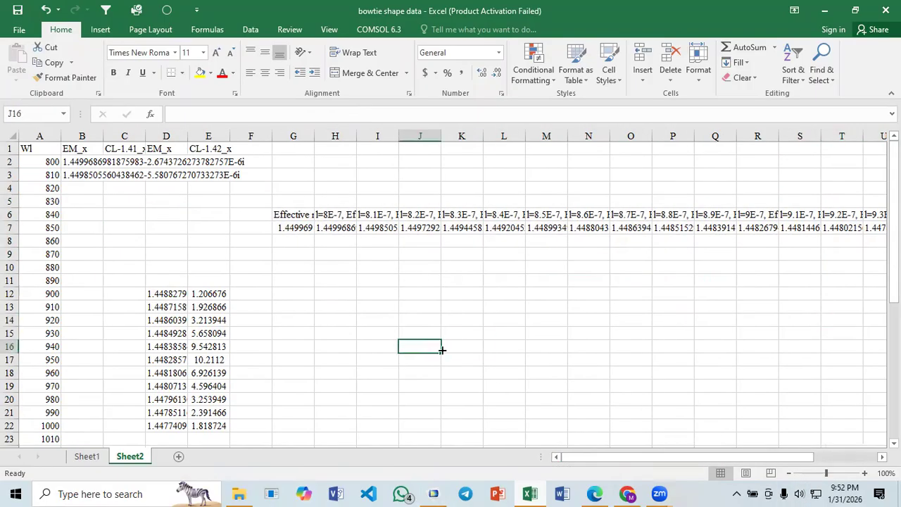
# - Switch to COMSOL, advance the Electric Field plot to 8.2E-7 and browse its modes to the core mode with index 1.4497
pyautogui.click(433, 494)
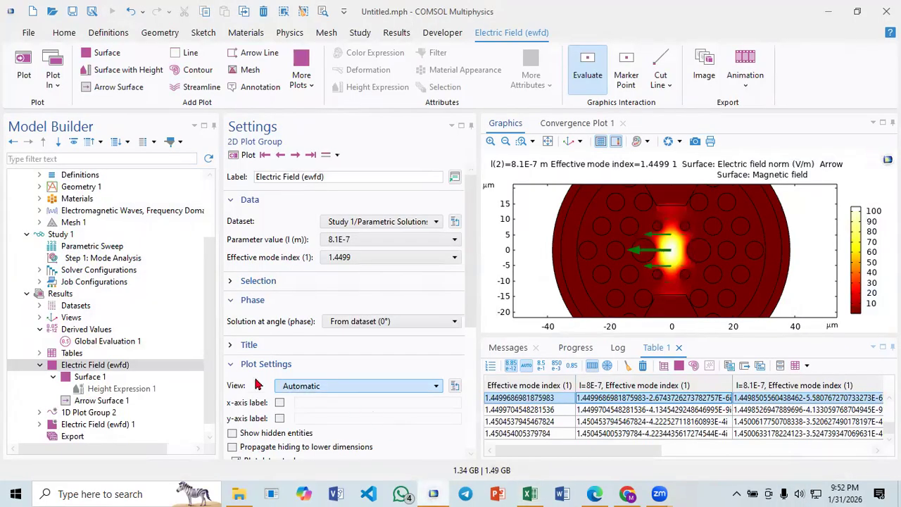
pyautogui.click(295, 158)
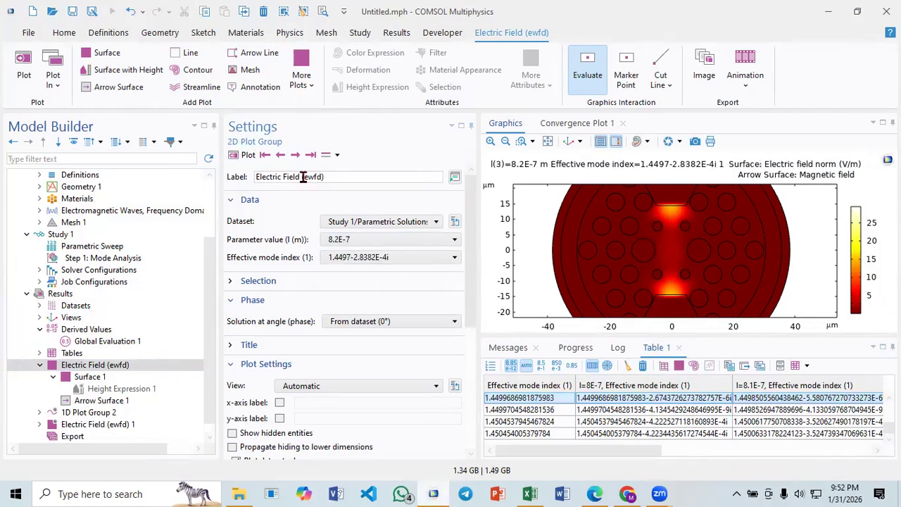
pyautogui.click(296, 156)
pyautogui.click(280, 156)
pyautogui.click(281, 156)
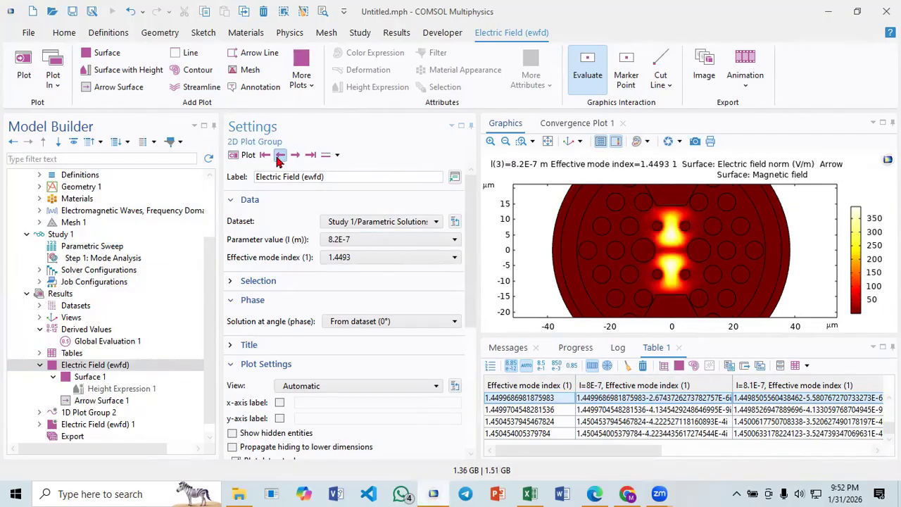
pyautogui.click(279, 157)
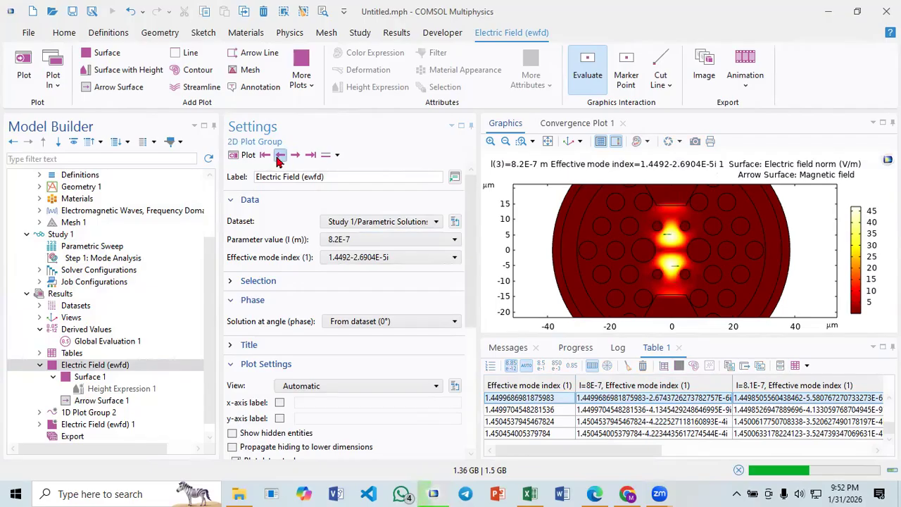
pyautogui.click(280, 157)
pyautogui.click(309, 156)
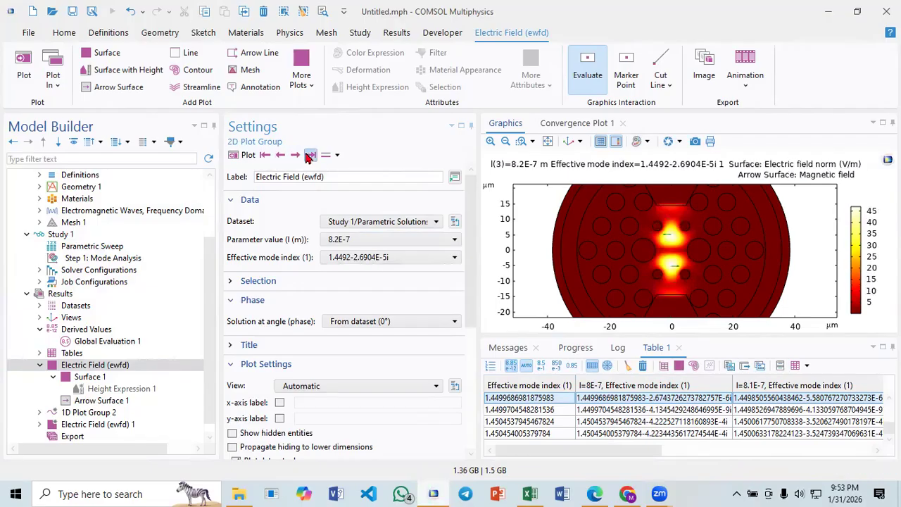
pyautogui.click(284, 159)
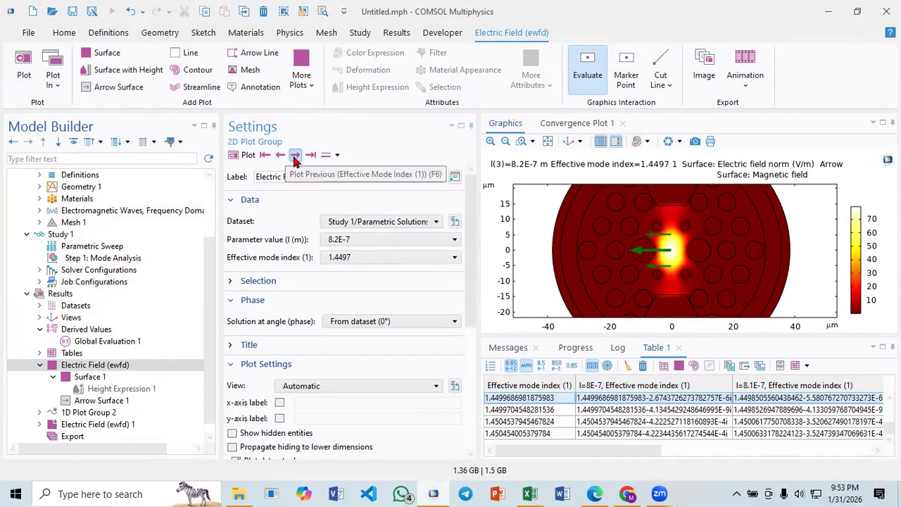
# - Check the modes listed for the Electric Field plot at 8.2E-7, comparing it with the plot at 8.3E-7
pyautogui.click(365, 259)
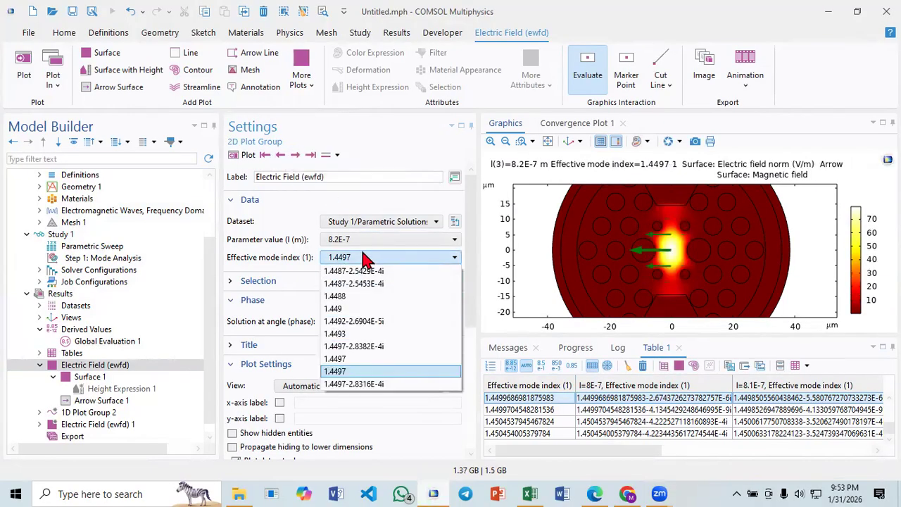
pyautogui.click(365, 258)
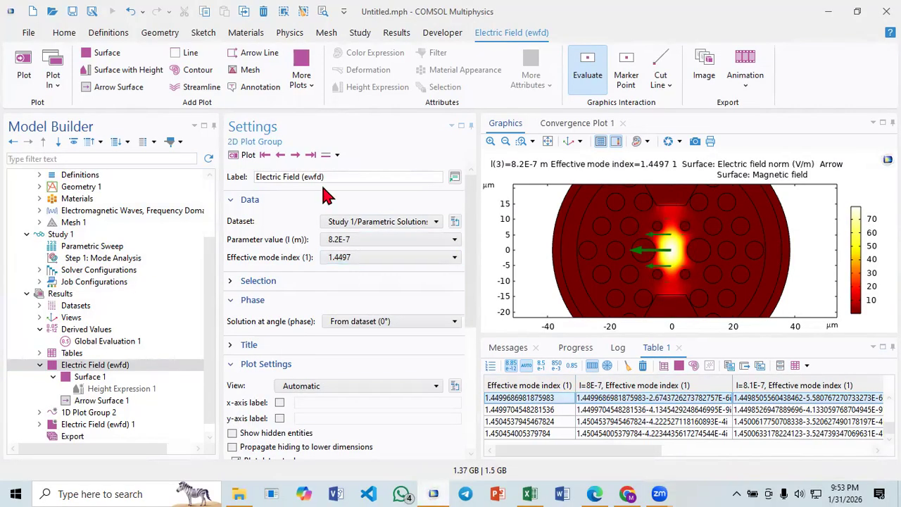
pyautogui.click(295, 155)
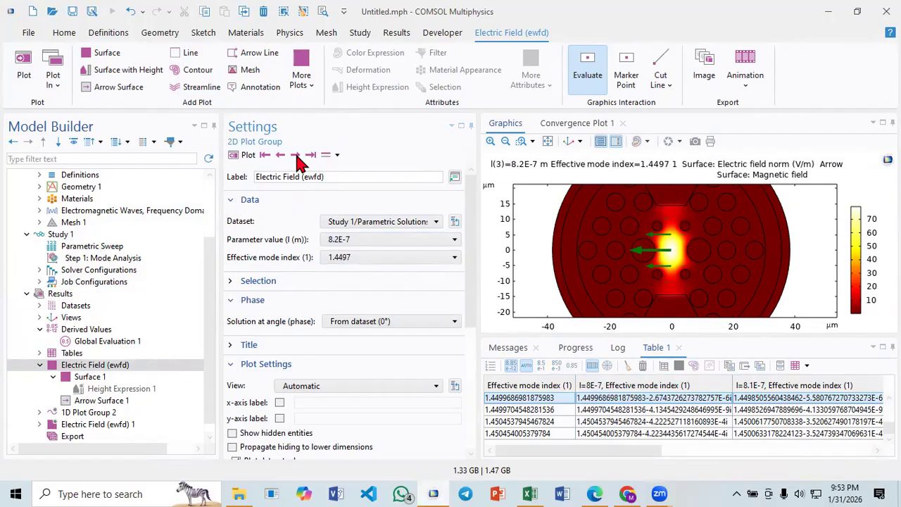
pyautogui.click(281, 156)
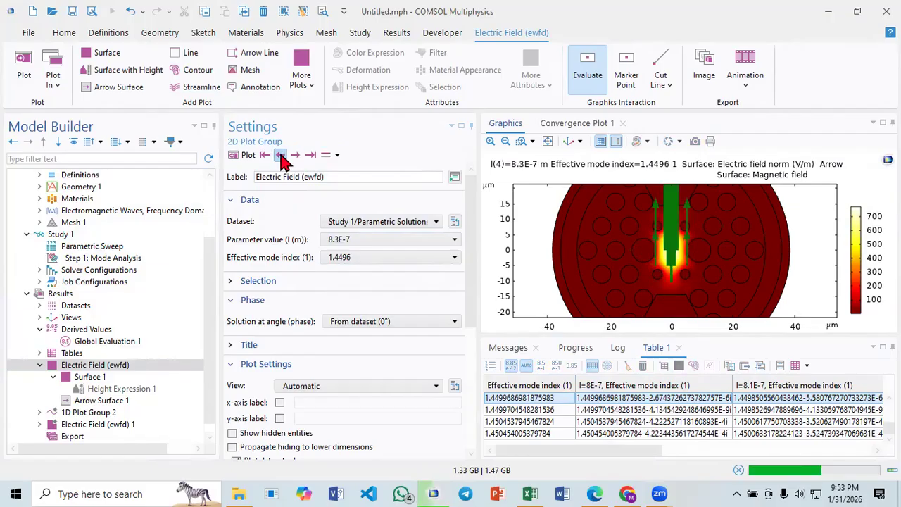
pyautogui.click(356, 259)
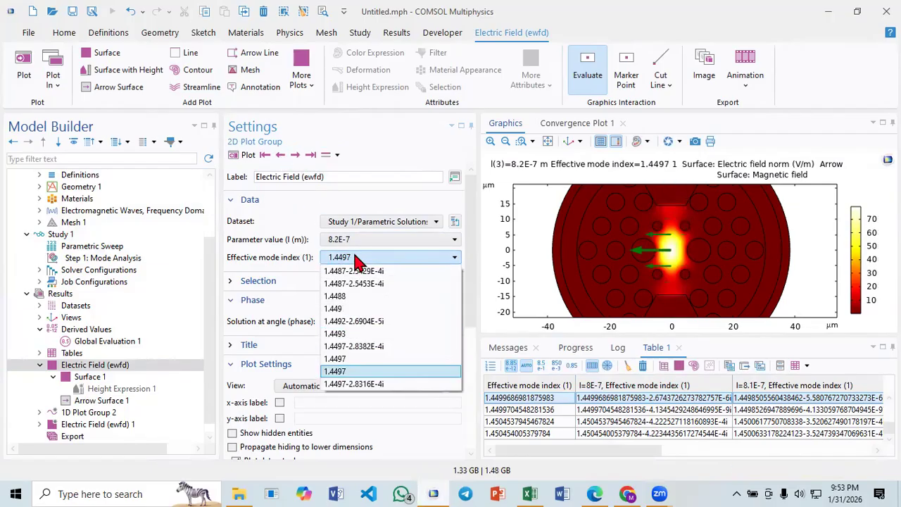
pyautogui.click(355, 259)
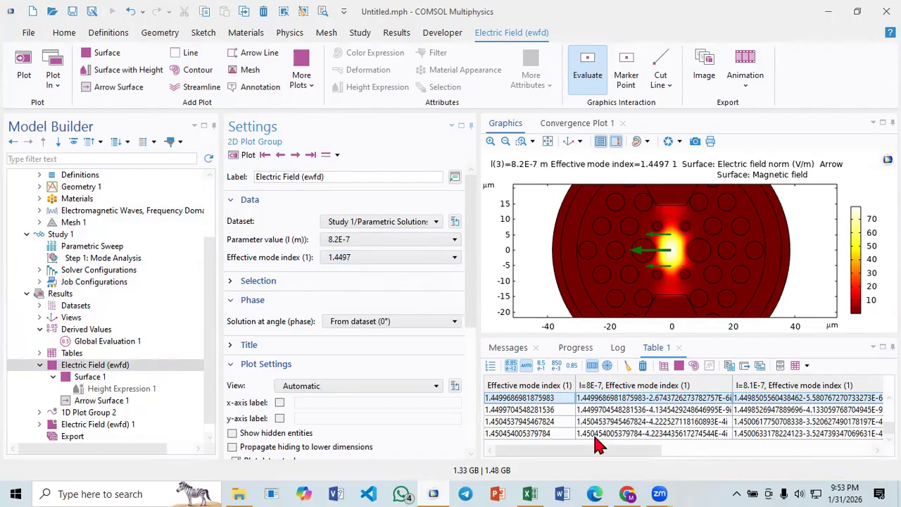
# - Copy the 8.2E-7 cell 1.4497372061497287-9.694002648469955E-6i from Table 1 and paste it at B4 of Sheet2 in Excel
pyautogui.moveTo(606, 455); pyautogui.dragTo(689, 452)
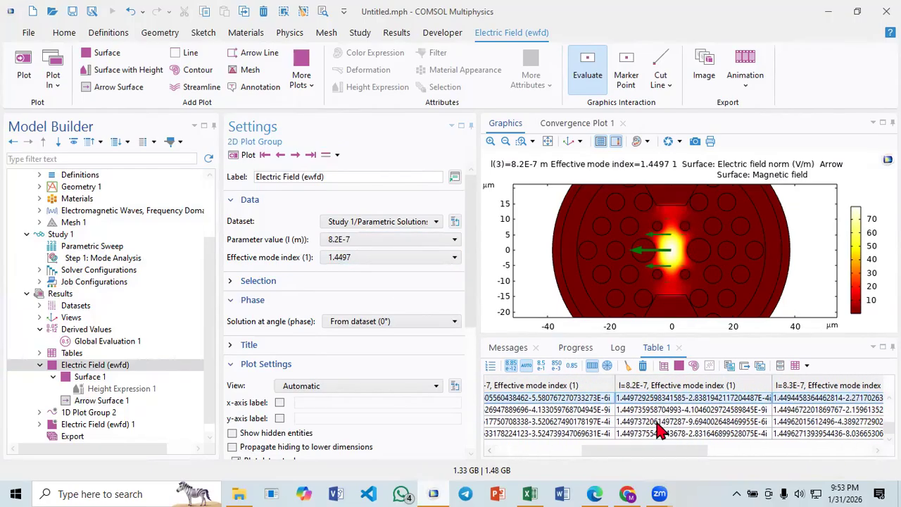
pyautogui.click(657, 420)
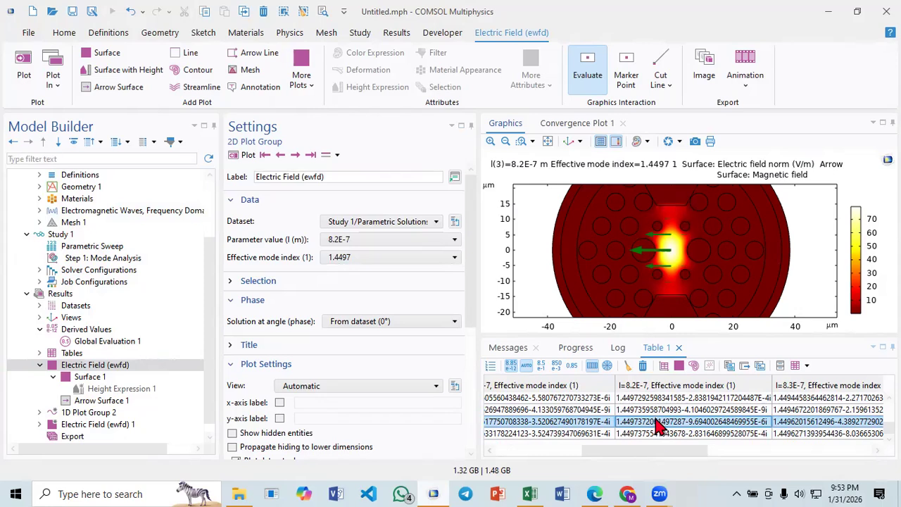
pyautogui.rightClick(656, 421)
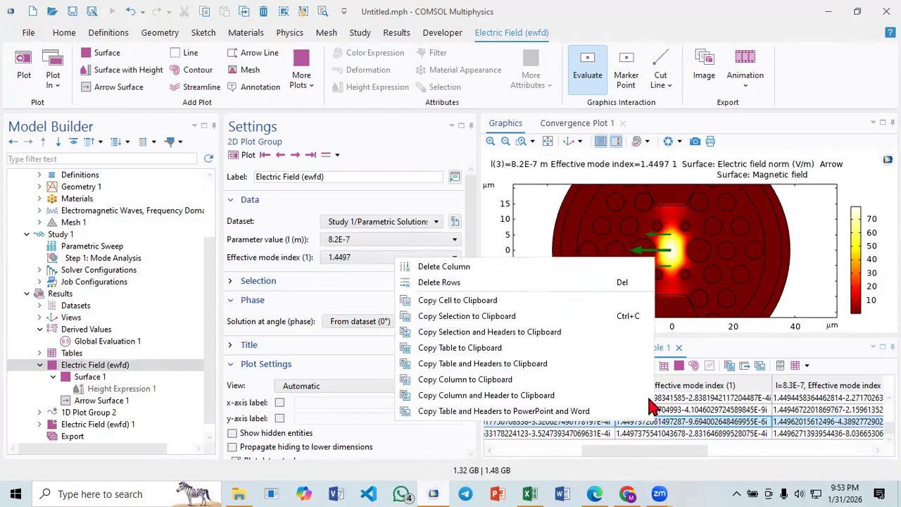
pyautogui.click(493, 300)
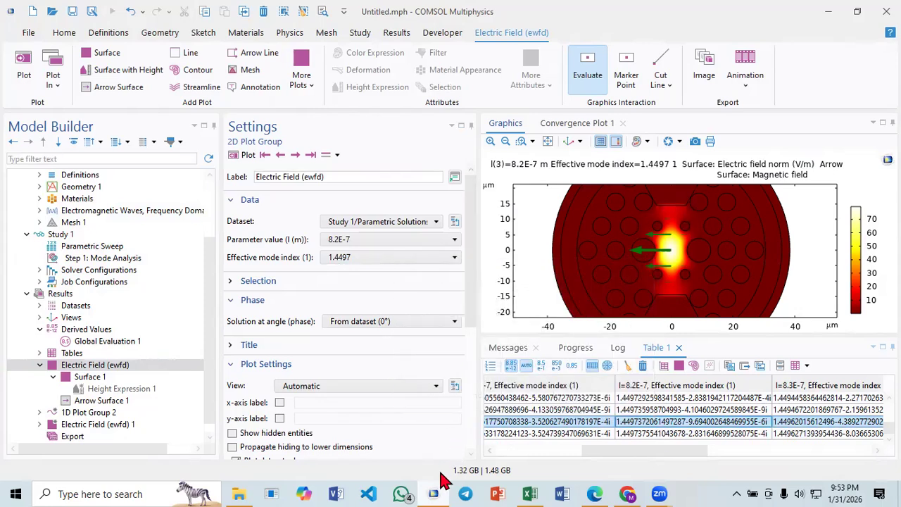
pyautogui.click(529, 494)
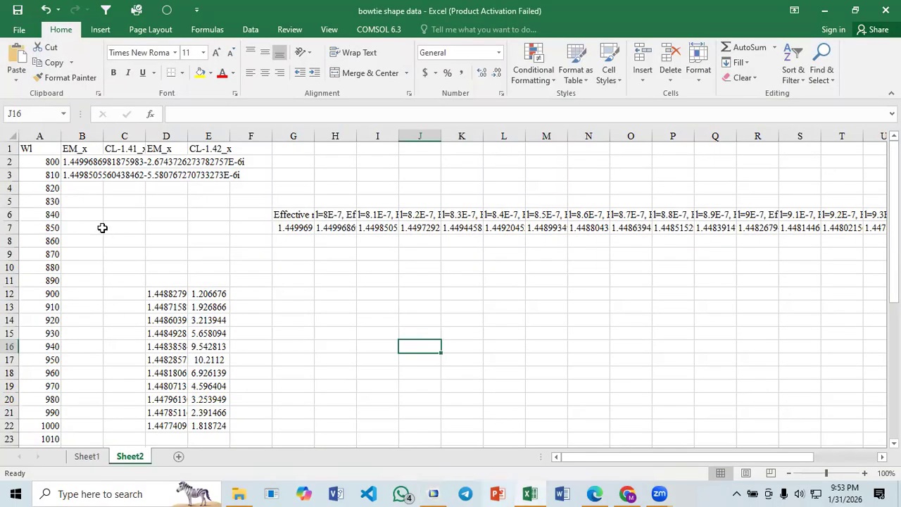
pyautogui.click(76, 184)
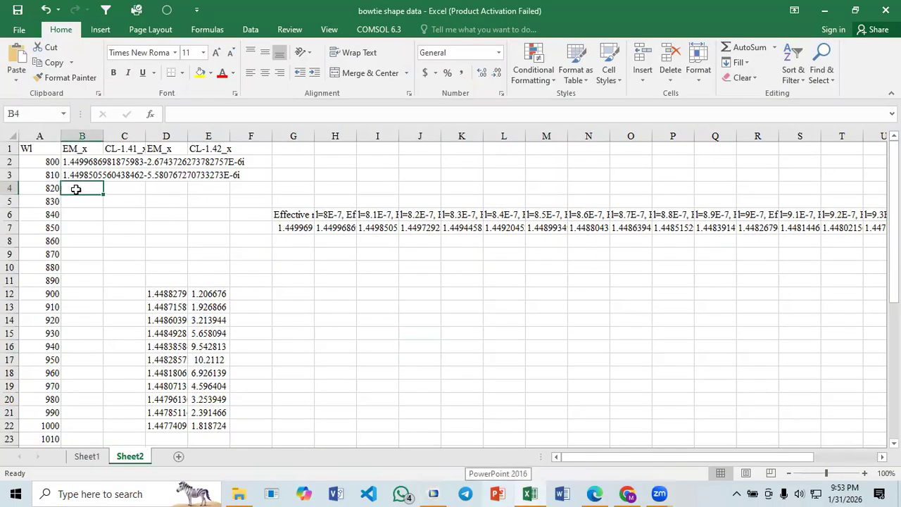
pyautogui.hotkey('ctrl', 'v')
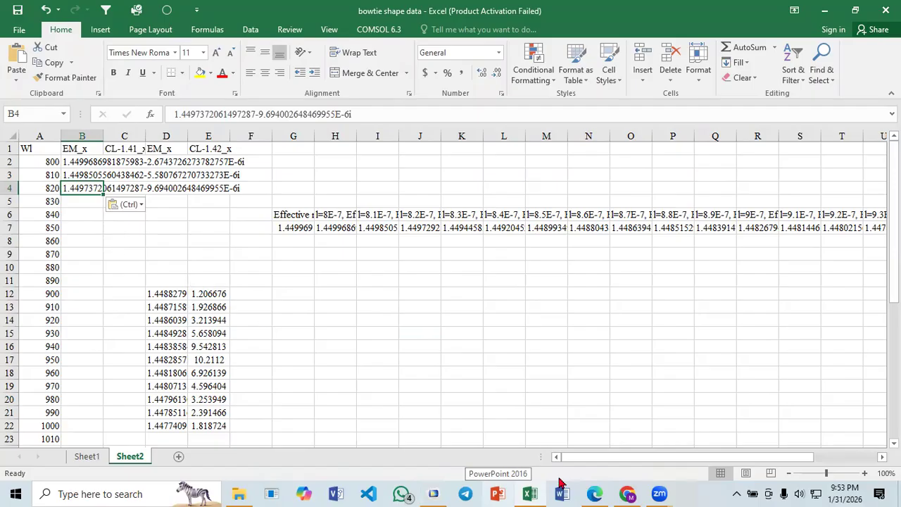
# - Switch to COMSOL, advance the Electric Field plot to 8.3E-7 and browse its modes to the core mode with index 1.4496
pyautogui.hotkey('alt', 'Tab')
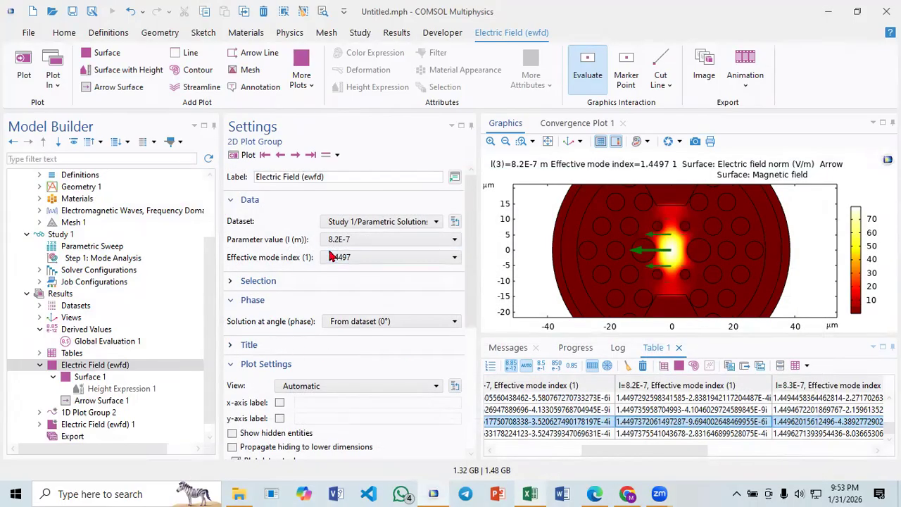
pyautogui.click(295, 156)
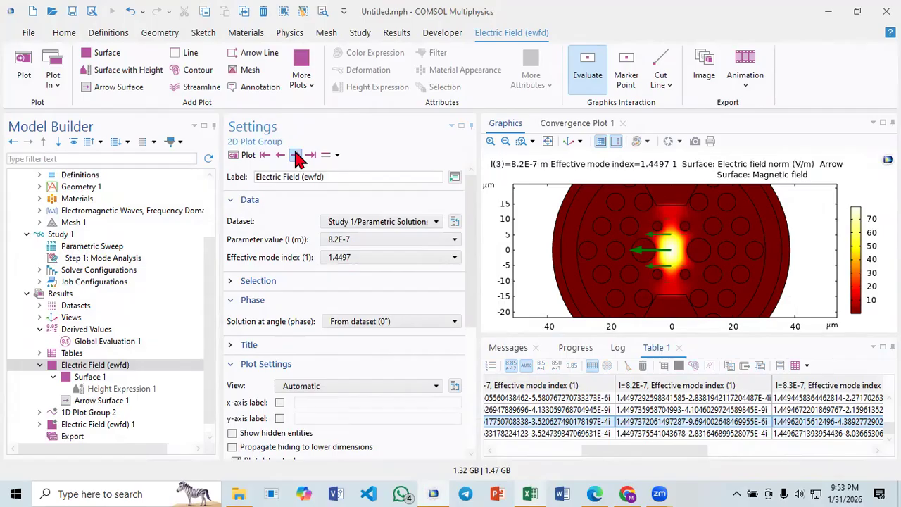
pyautogui.click(355, 261)
pyautogui.click(360, 331)
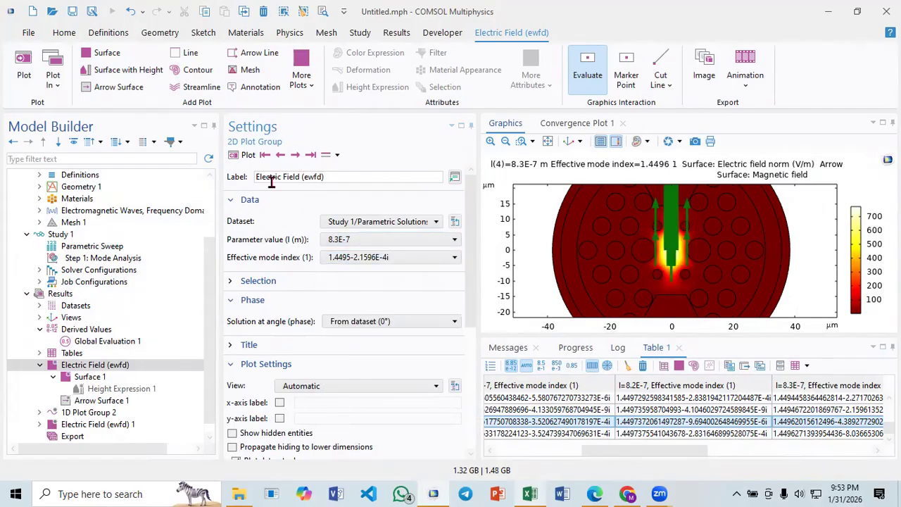
pyautogui.click(246, 155)
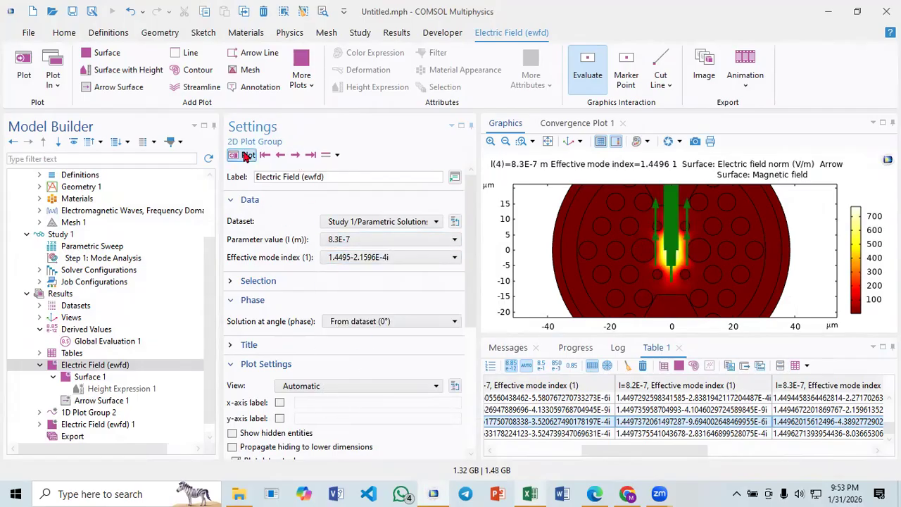
pyautogui.click(280, 156)
pyautogui.click(279, 156)
pyautogui.click(310, 156)
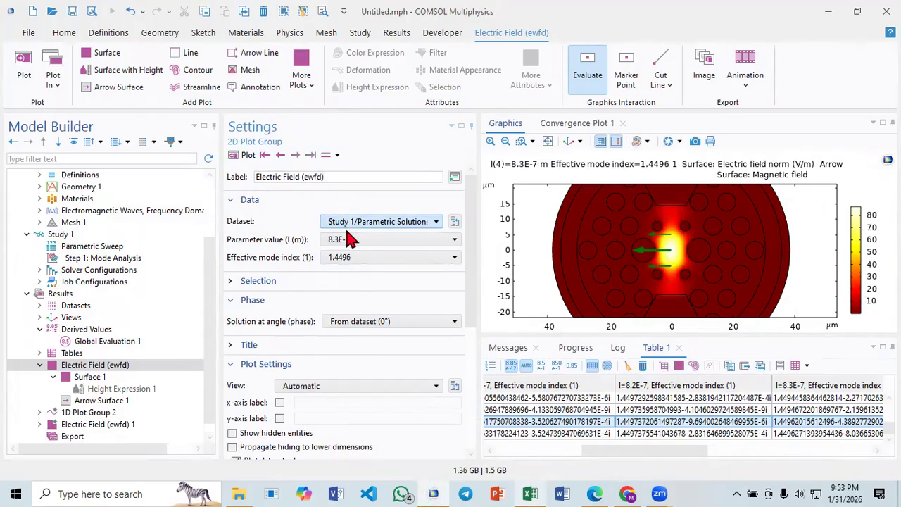
# - Step the Electric Field plot through the wavelengths up to 9.7E-7, checking the core mode at each and the modes listed at 9.7E-7
pyautogui.click(296, 154)
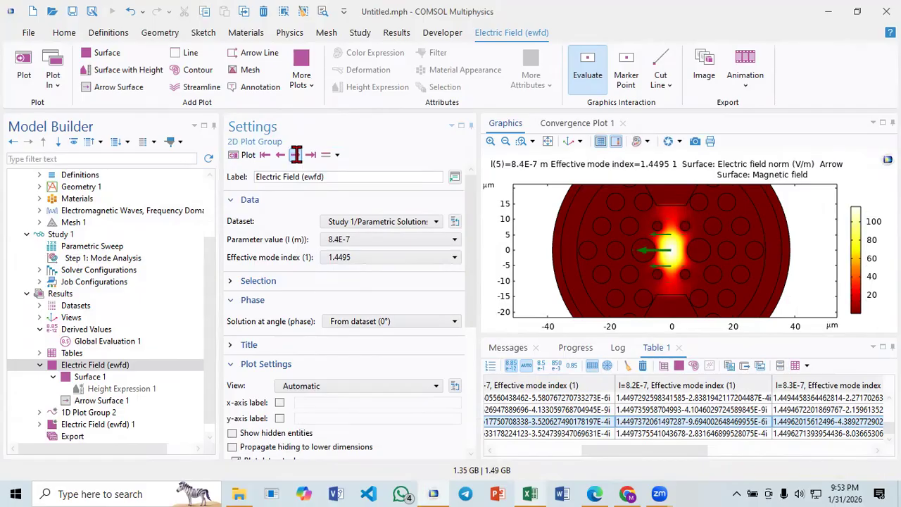
pyautogui.click(295, 155)
pyautogui.click(297, 154)
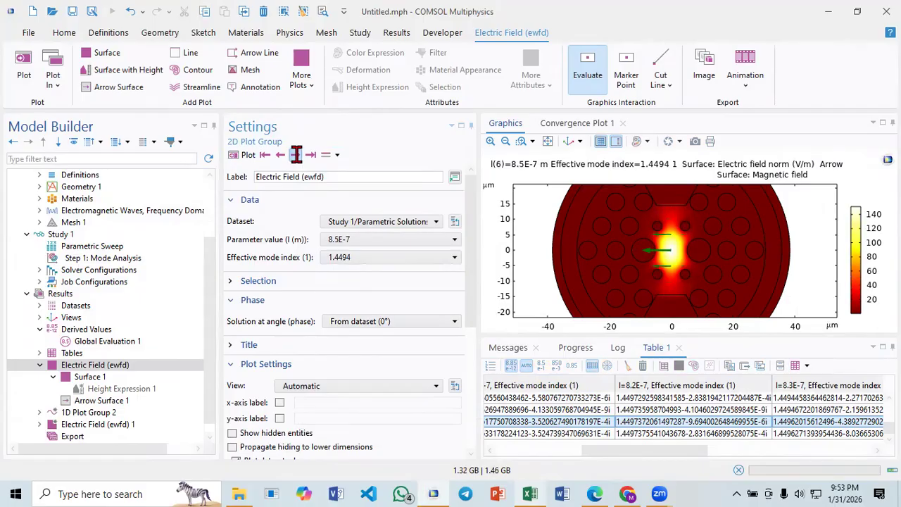
pyautogui.click(296, 155)
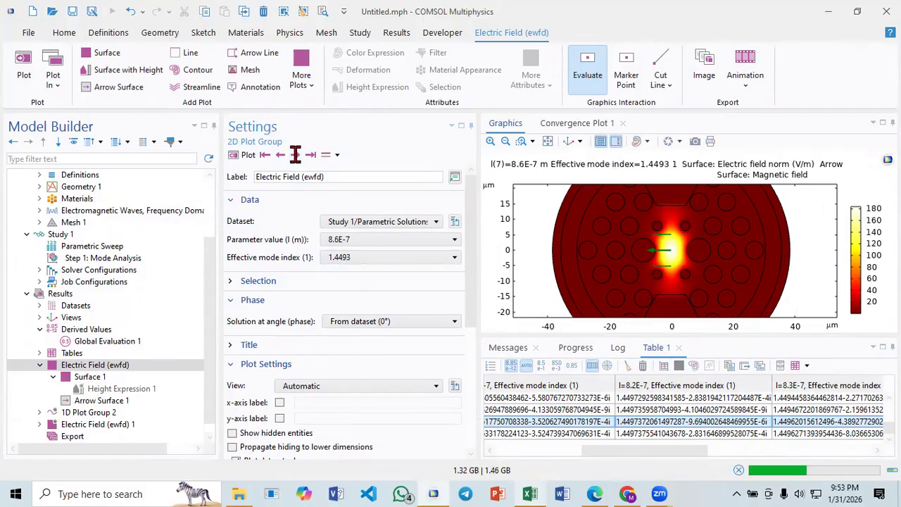
pyautogui.click(296, 155)
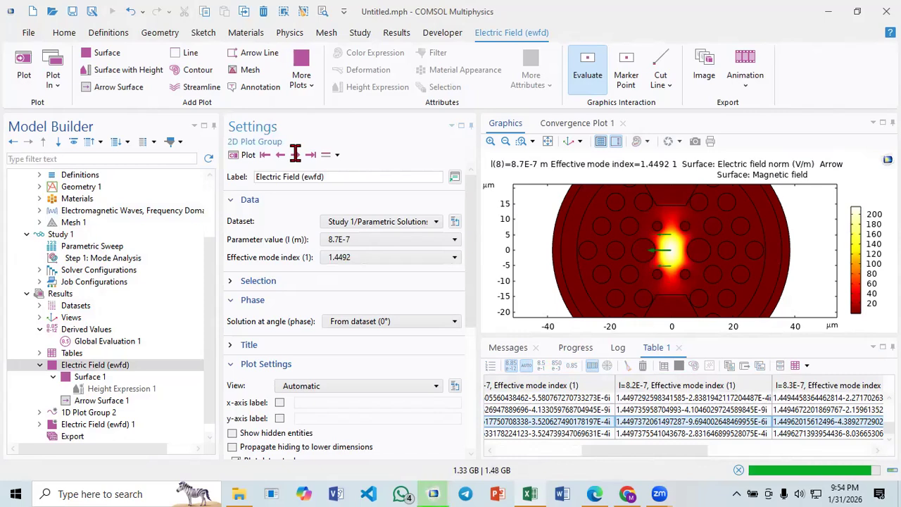
pyautogui.click(296, 155)
pyautogui.click(295, 155)
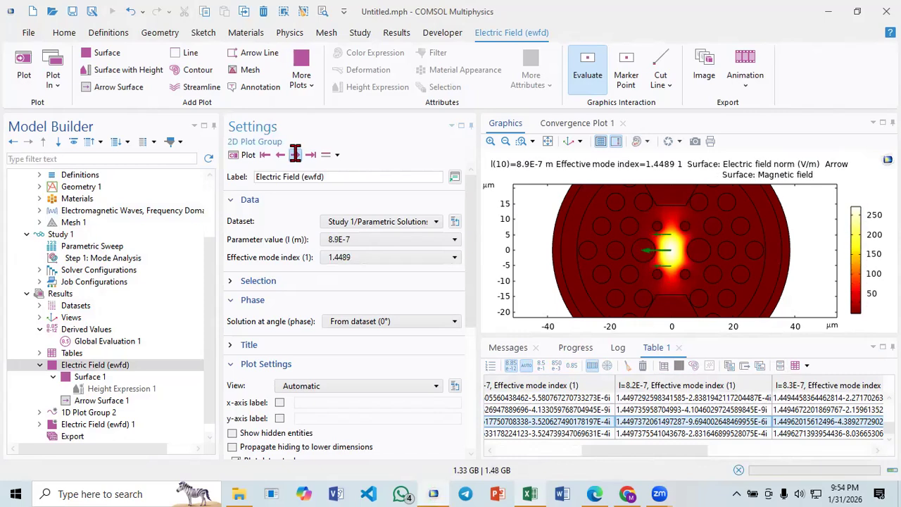
pyautogui.click(296, 155)
pyautogui.click(296, 155)
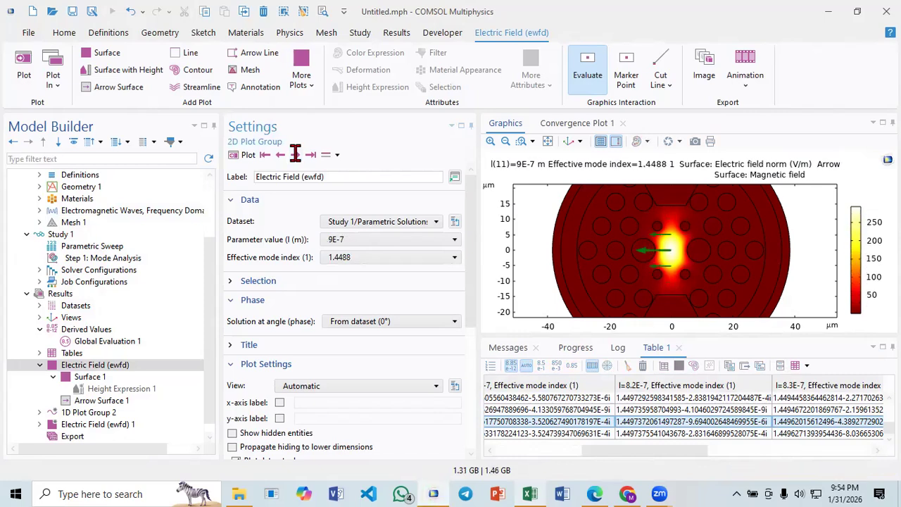
pyautogui.click(295, 155)
pyautogui.click(294, 154)
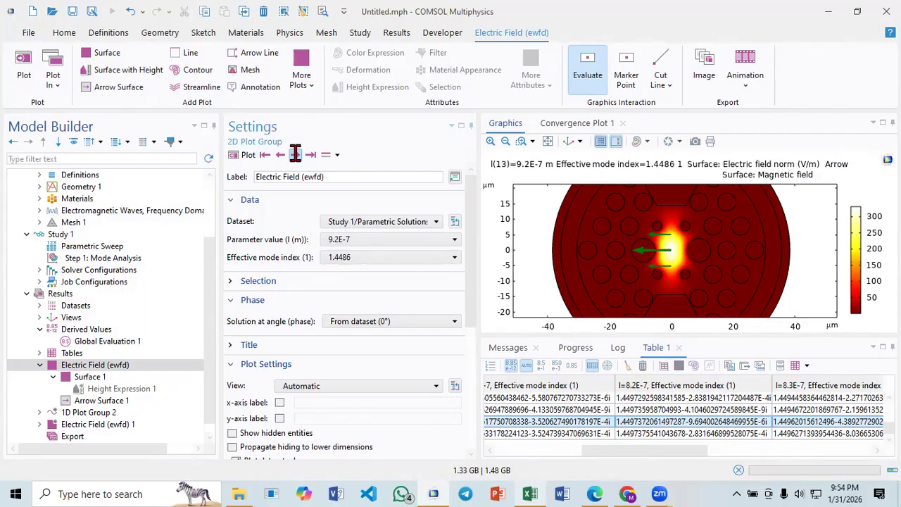
pyautogui.click(295, 155)
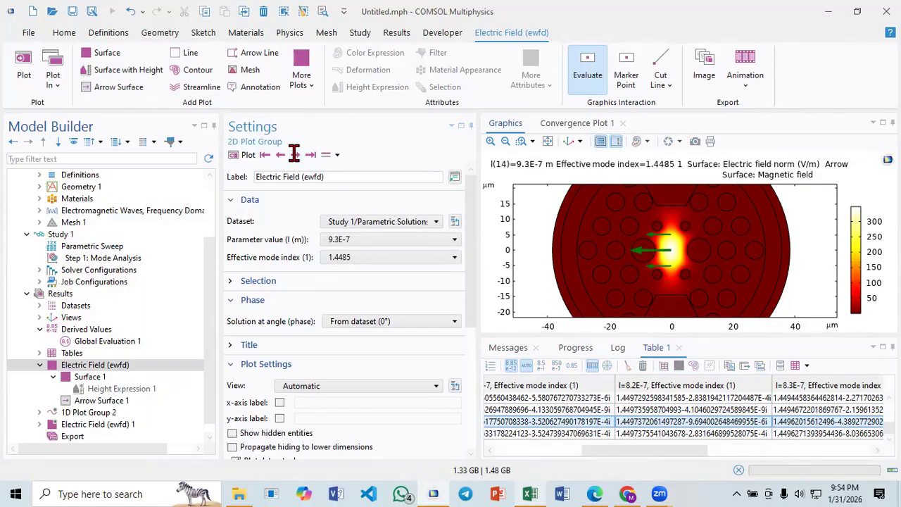
pyautogui.click(294, 155)
pyautogui.click(295, 155)
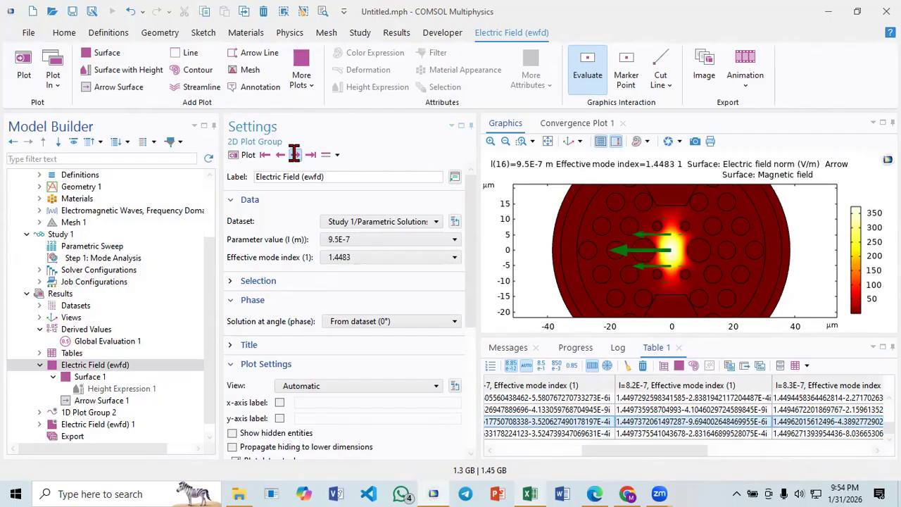
pyautogui.click(295, 155)
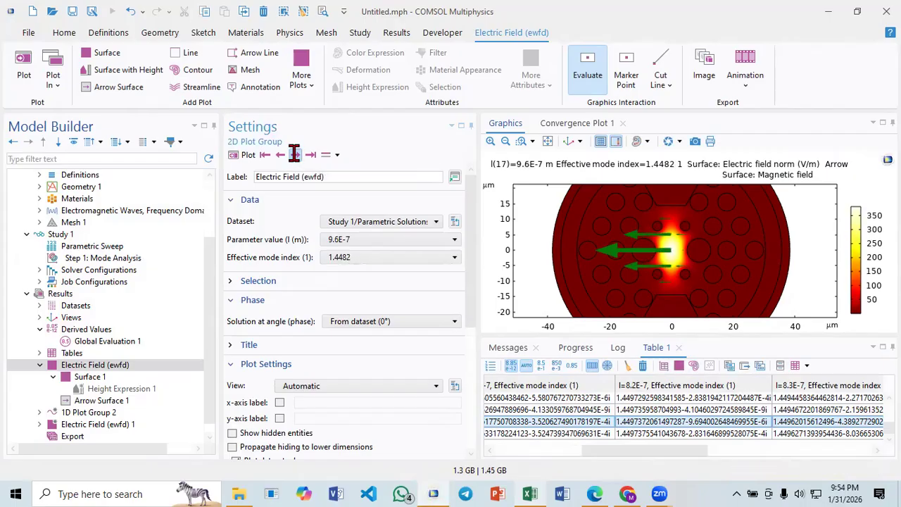
pyautogui.click(294, 155)
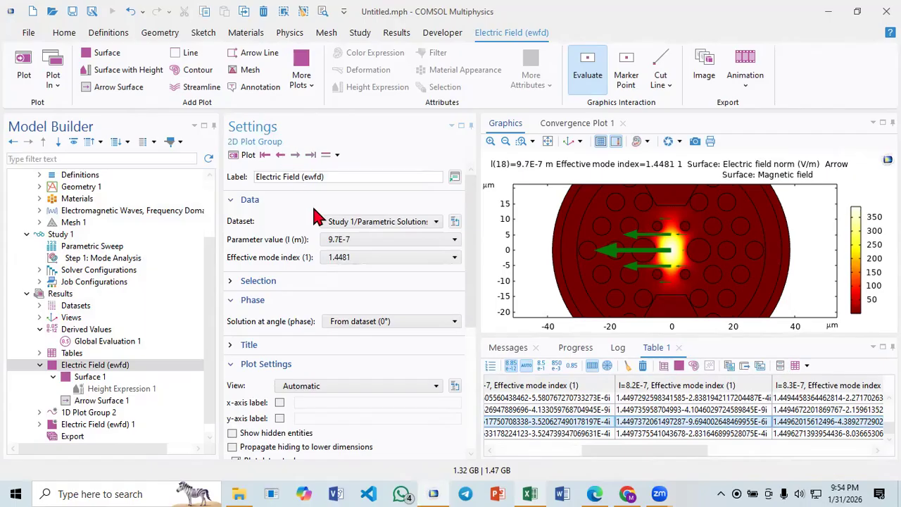
pyautogui.click(352, 259)
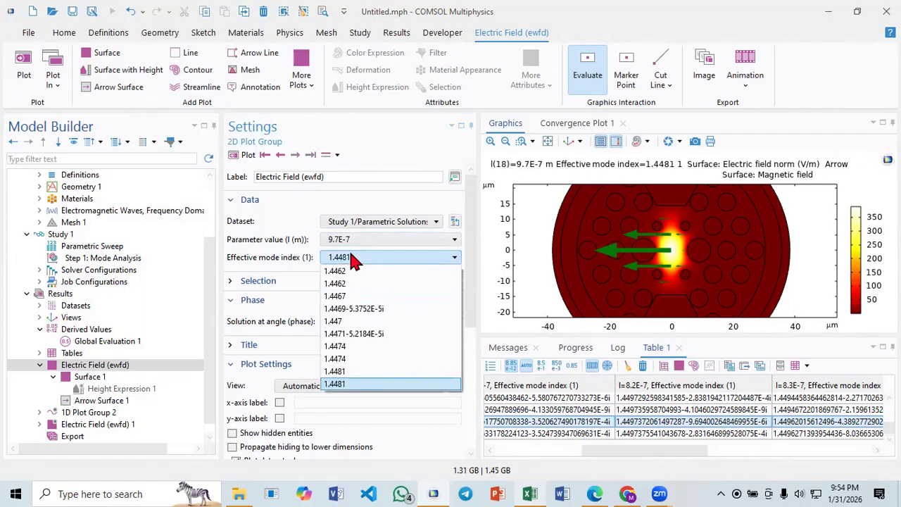
pyautogui.click(351, 259)
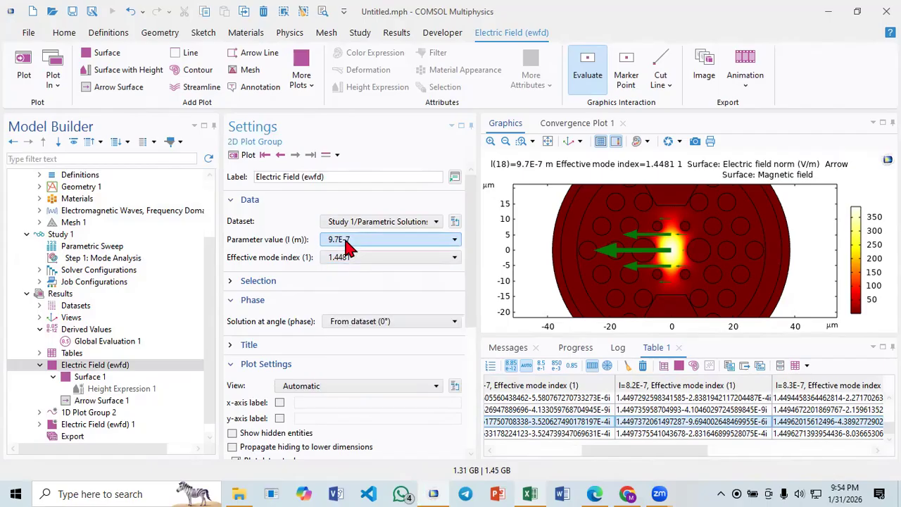
# - Copy the last visible Table 1 row (8.2E-7 cell 1.4497375541043678-2.831646899528075E-4i) with headers and paste it at G6 of Sheet2 in Excel
pyautogui.click(653, 434)
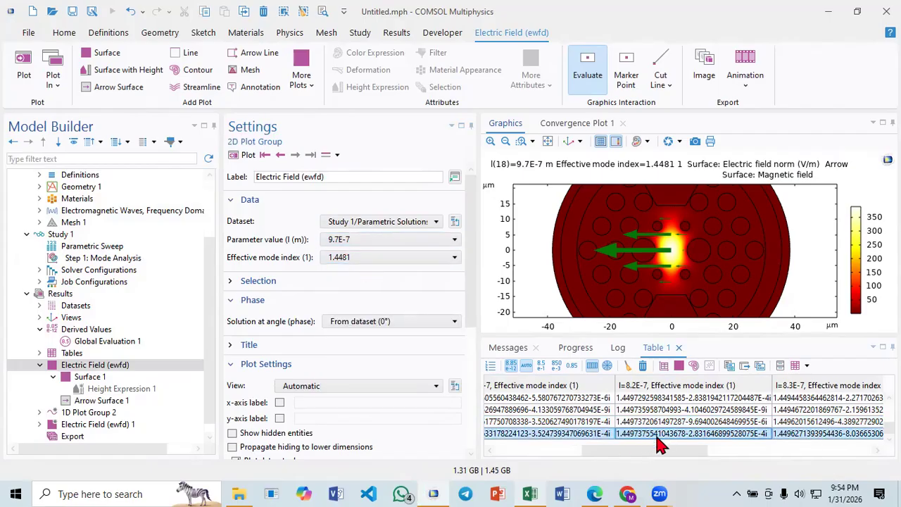
pyautogui.rightClick(653, 434)
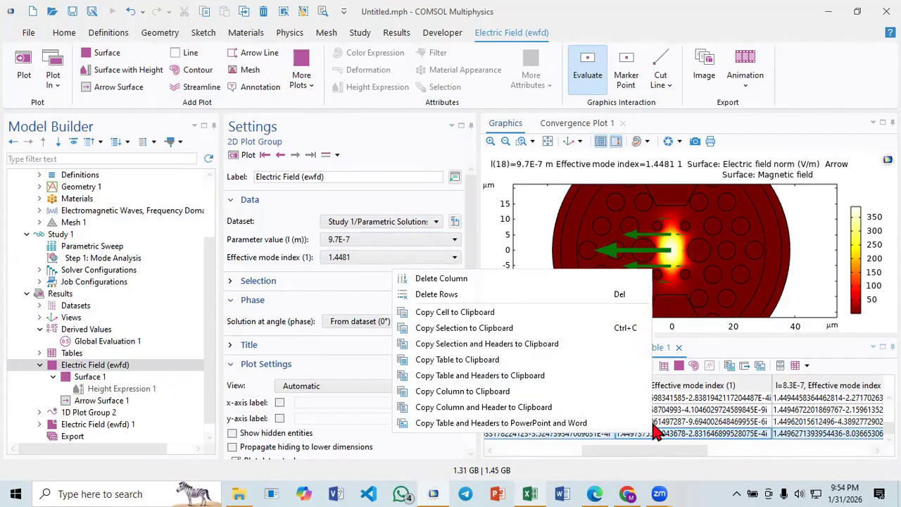
pyautogui.click(488, 345)
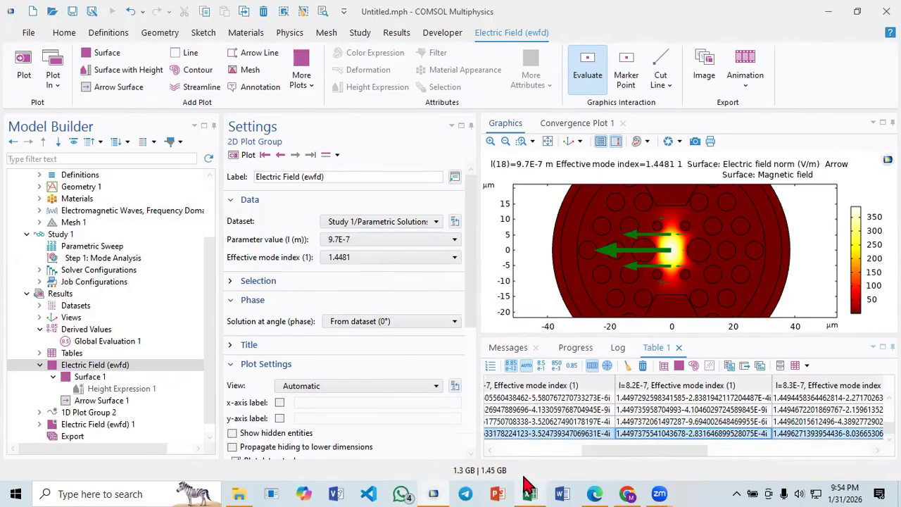
pyautogui.click(530, 493)
pyautogui.click(294, 214)
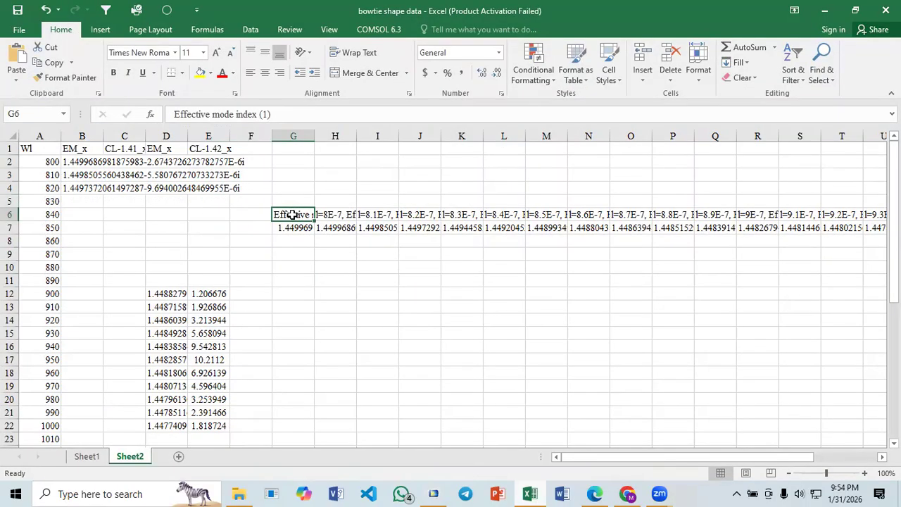
pyautogui.hotkey('ctrl', 'v')
pyautogui.click(364, 277)
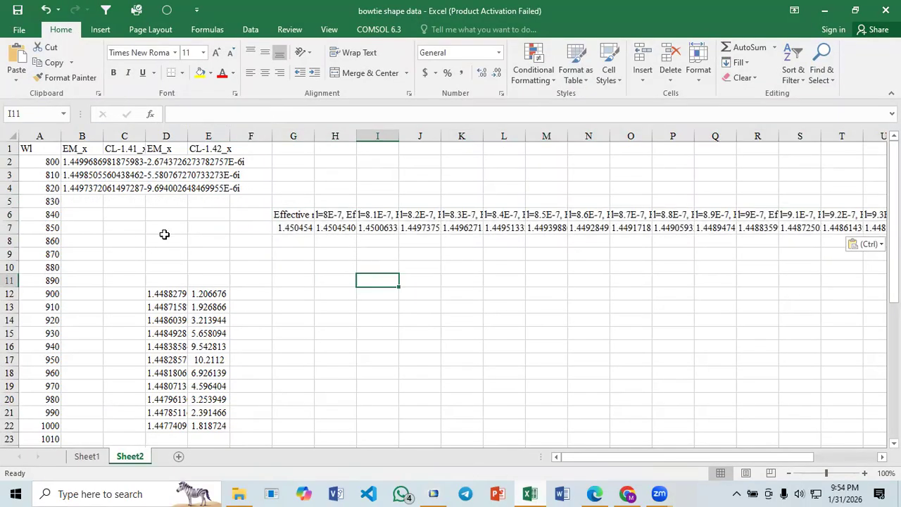
# - Switch to COMSOL and plot the Electric Field at 8.3E-7 to check its core mode against the pasted row
pyautogui.moveTo(462, 226); pyautogui.dragTo(844, 229)
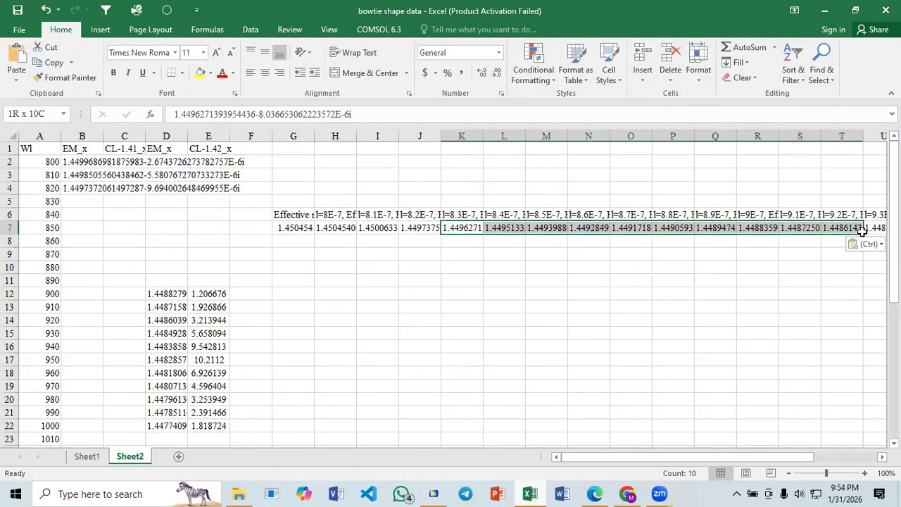
pyautogui.click(672, 291)
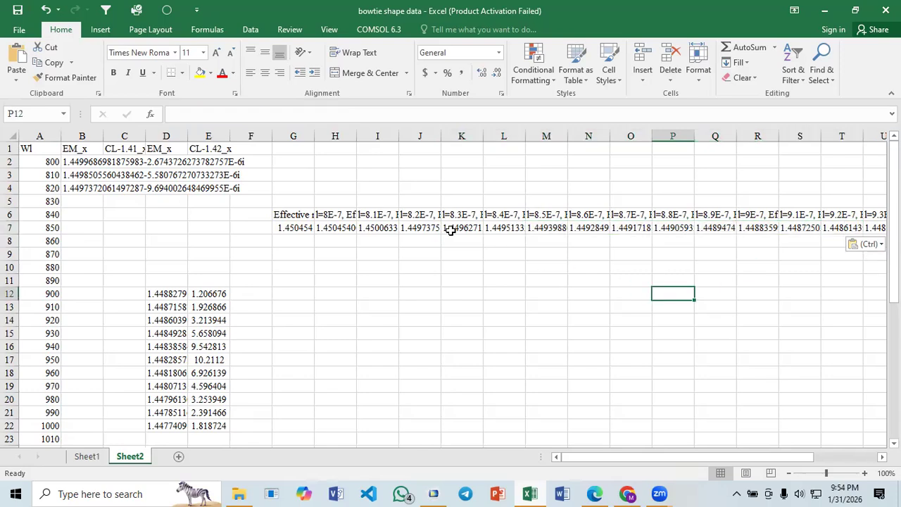
pyautogui.click(433, 493)
pyautogui.click(345, 239)
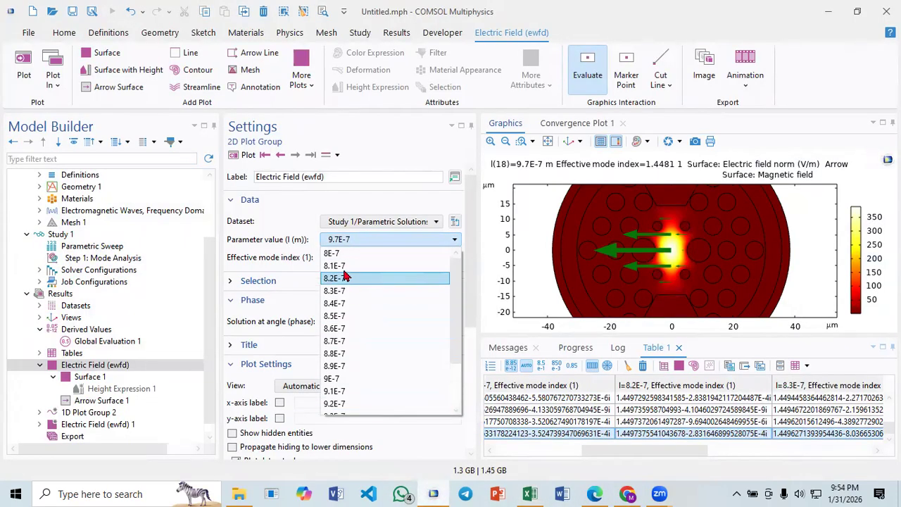
pyautogui.click(343, 293)
pyautogui.click(242, 155)
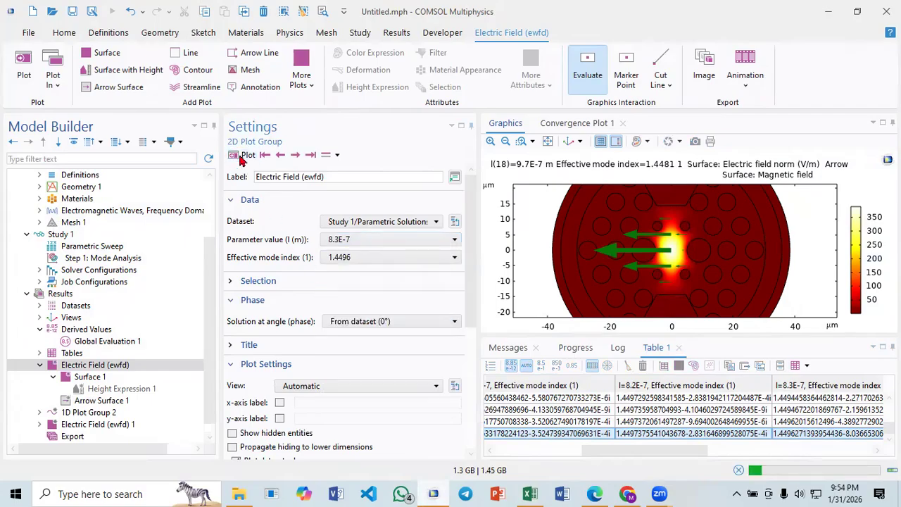
# - Switch to Excel, copy the 8.3E-7 to 9.7E-7 mode indices in K7:Y7 and paste them transposed from B5 down
pyautogui.click(529, 493)
pyautogui.moveTo(463, 229); pyautogui.dragTo(784, 231)
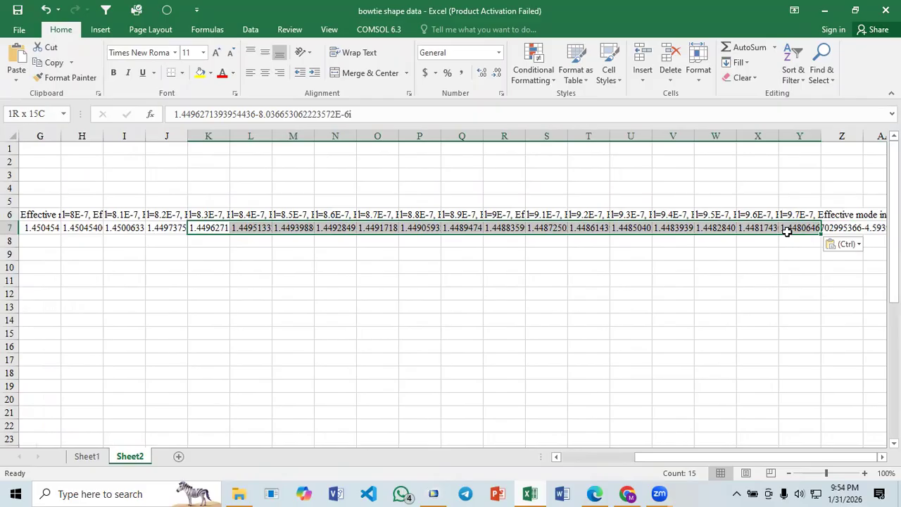
pyautogui.hotkey('ctrl', 'c')
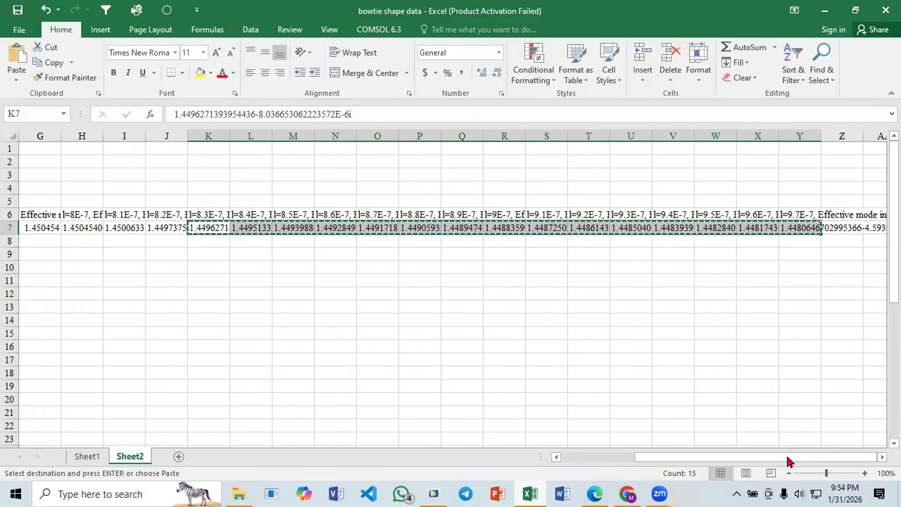
pyautogui.moveTo(710, 457); pyautogui.dragTo(510, 468)
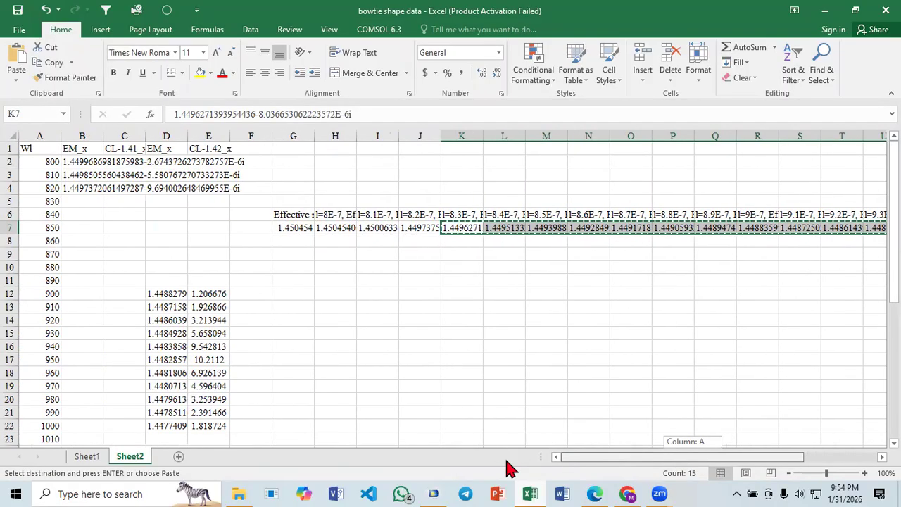
pyautogui.click(81, 200)
pyautogui.rightClick(81, 201)
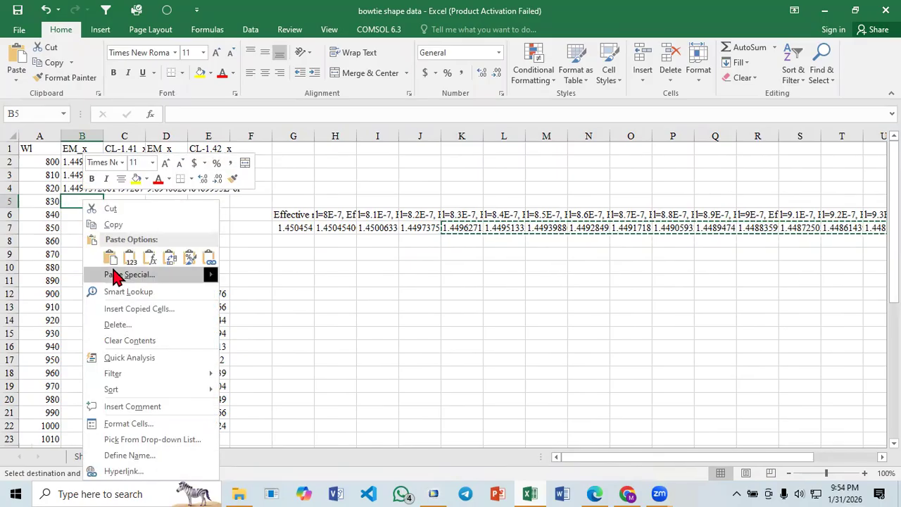
pyautogui.click(114, 275)
pyautogui.click(146, 330)
pyautogui.click(180, 354)
# - Copy the loss formula from E12 to C2 and correct it to =-8.686*2*3.1416*IMAGINARY(B2)/(A2*10^-7)
pyautogui.click(183, 293)
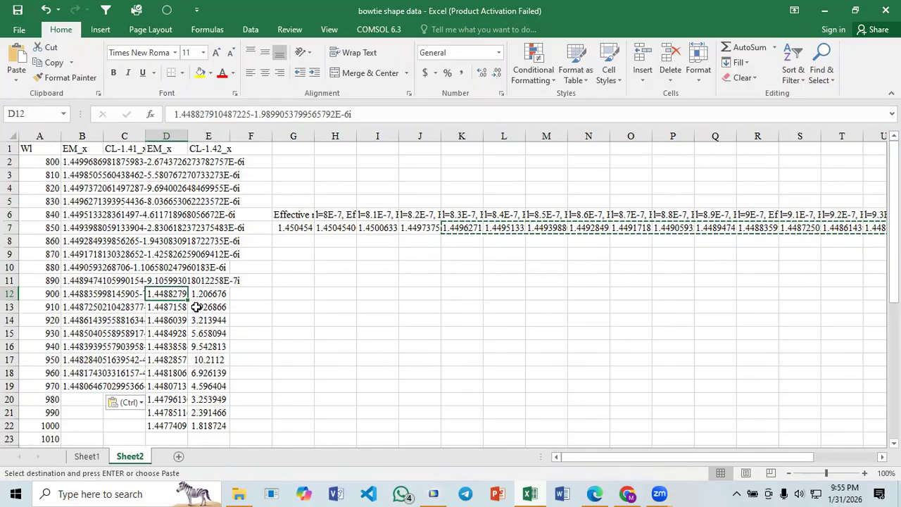
pyautogui.click(208, 295)
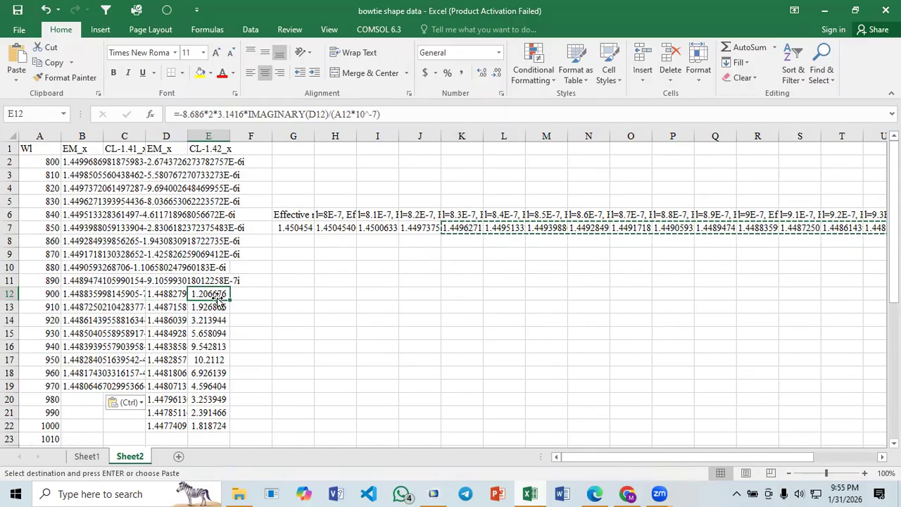
pyautogui.hotkey('ctrl', 'c')
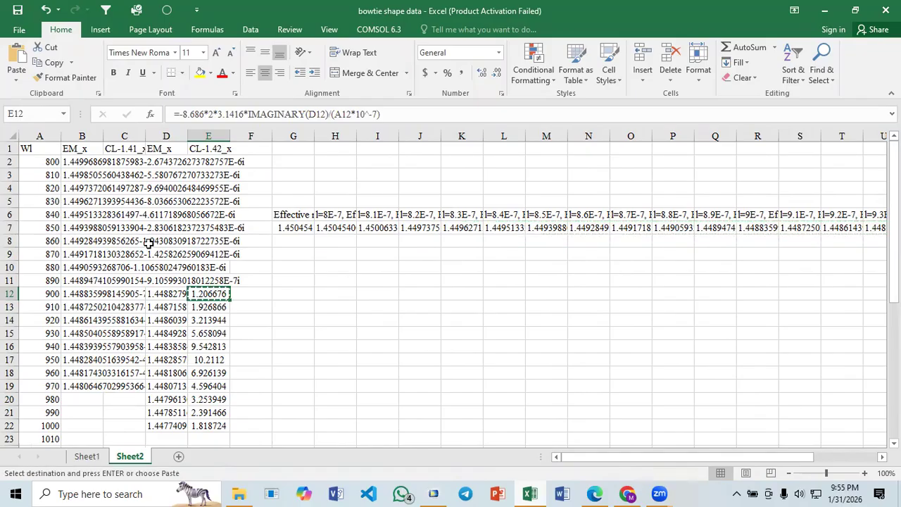
pyautogui.click(119, 163)
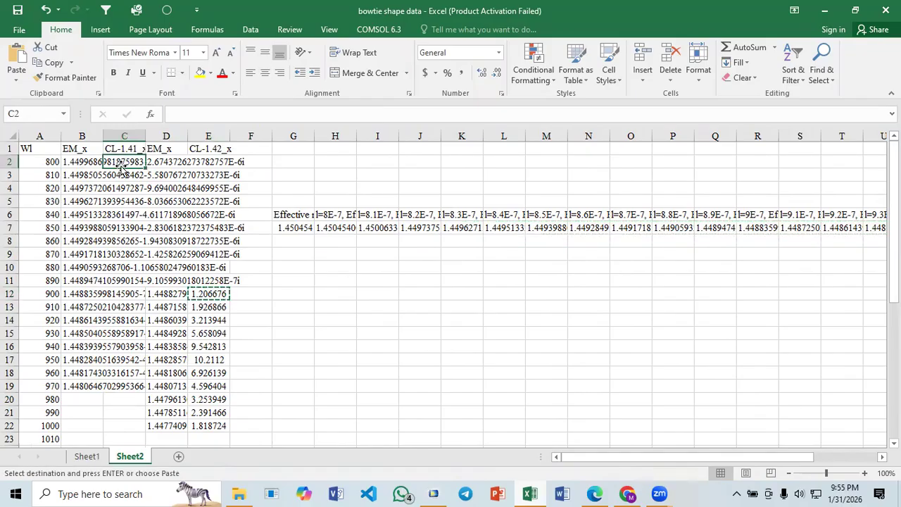
pyautogui.press('F2')
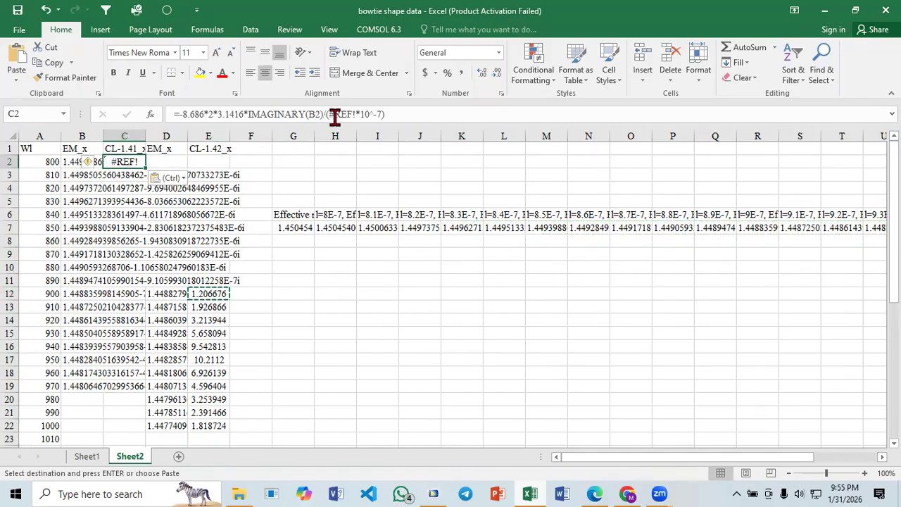
pyautogui.click(331, 114)
pyautogui.moveTo(330, 114); pyautogui.dragTo(356, 114)
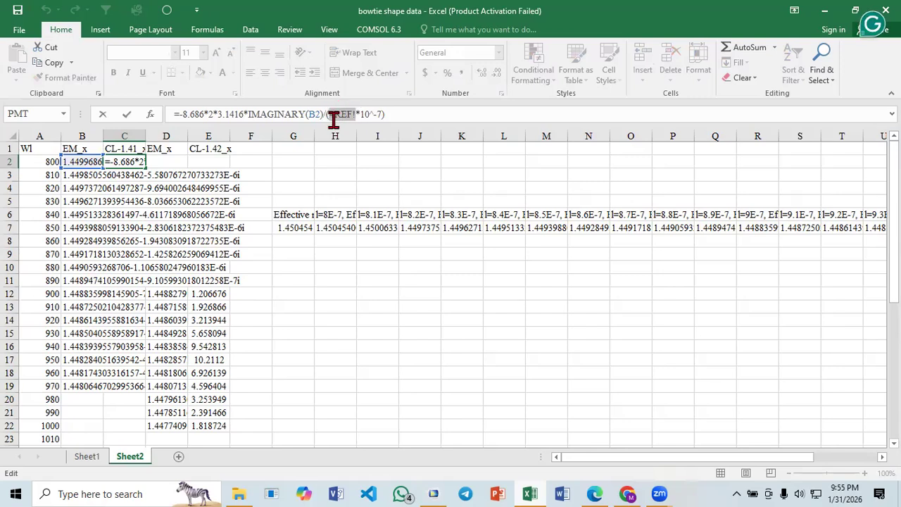
pyautogui.click(83, 161)
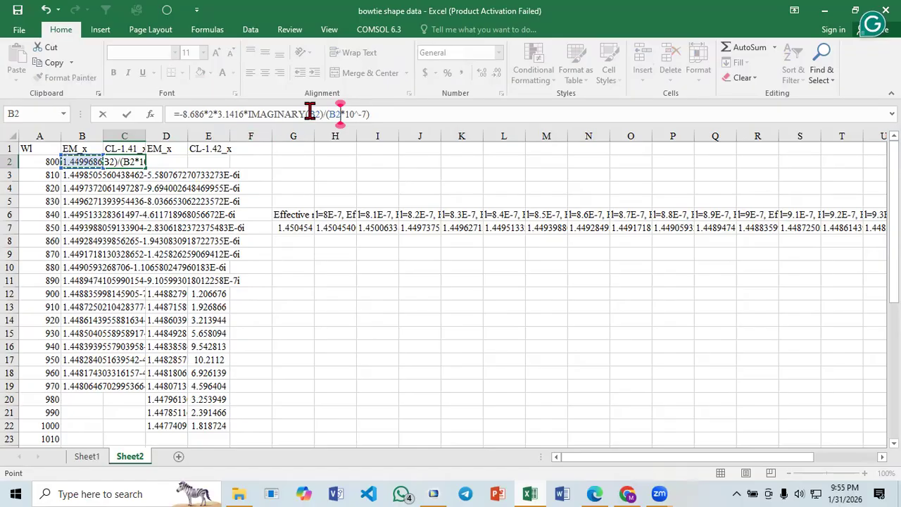
pyautogui.moveTo(329, 114); pyautogui.dragTo(341, 114)
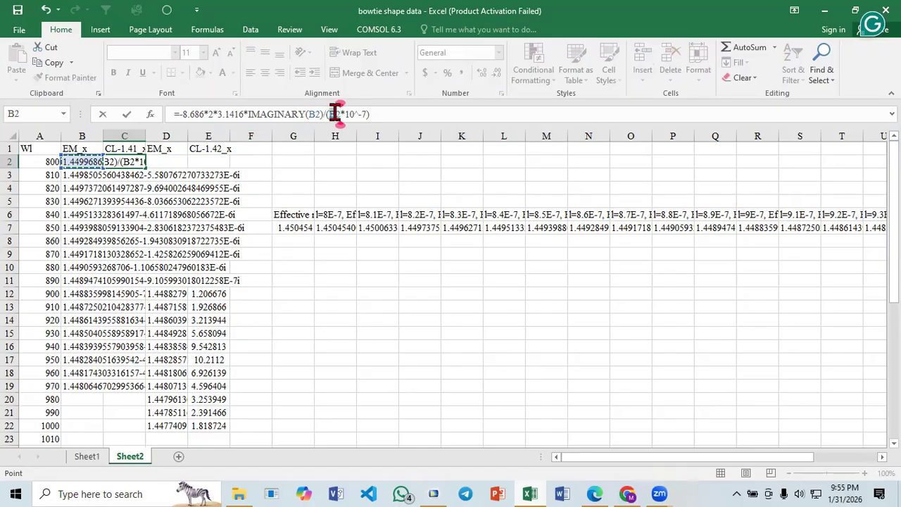
pyautogui.click(43, 161)
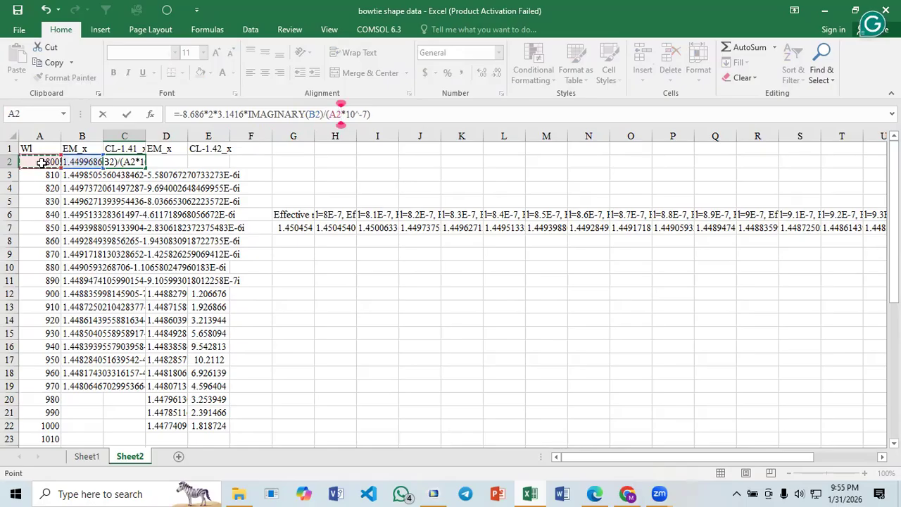
pyautogui.press('Return')
# - Fill the loss formula from C2 down to C19
pyautogui.click(136, 162)
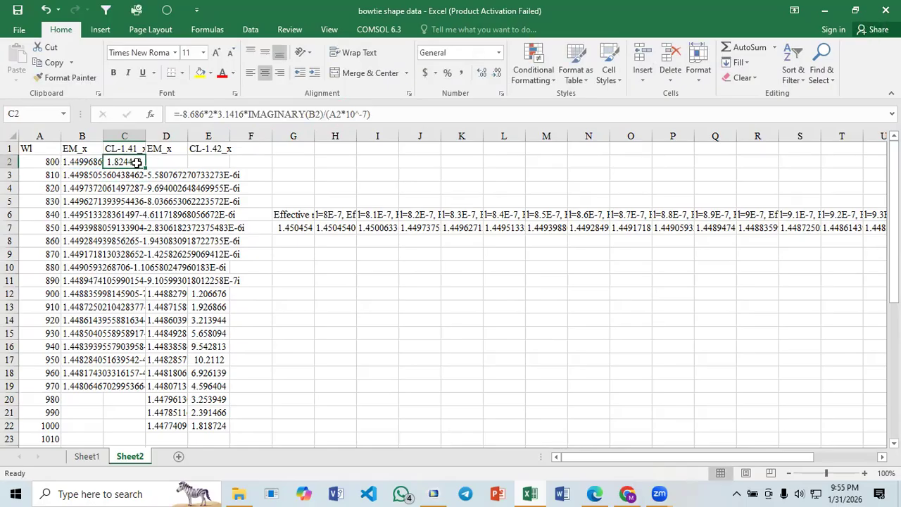
pyautogui.moveTo(144, 167); pyautogui.dragTo(134, 387)
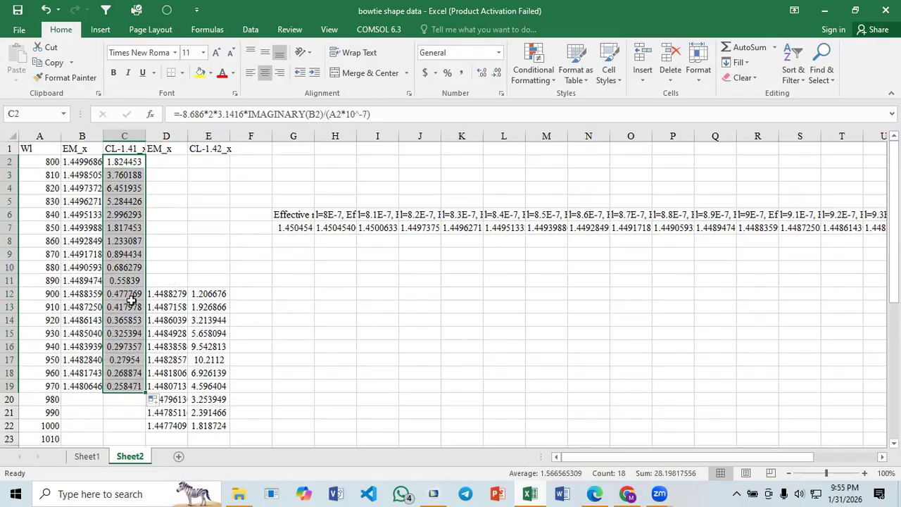
pyautogui.click(190, 250)
# - Clear the pasted COMSOL table data in G5:AD8
pyautogui.moveTo(275, 201); pyautogui.dragTo(833, 236)
pyautogui.press('Delete')
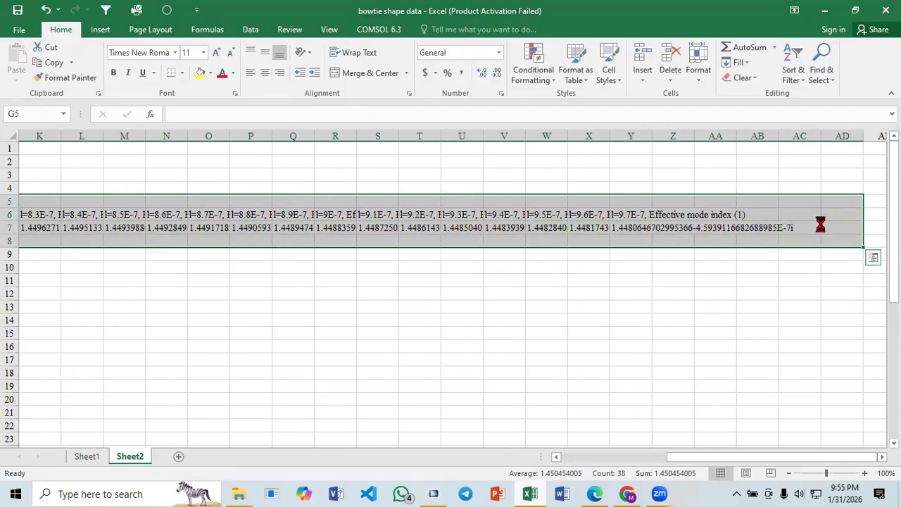
pyautogui.click(386, 350)
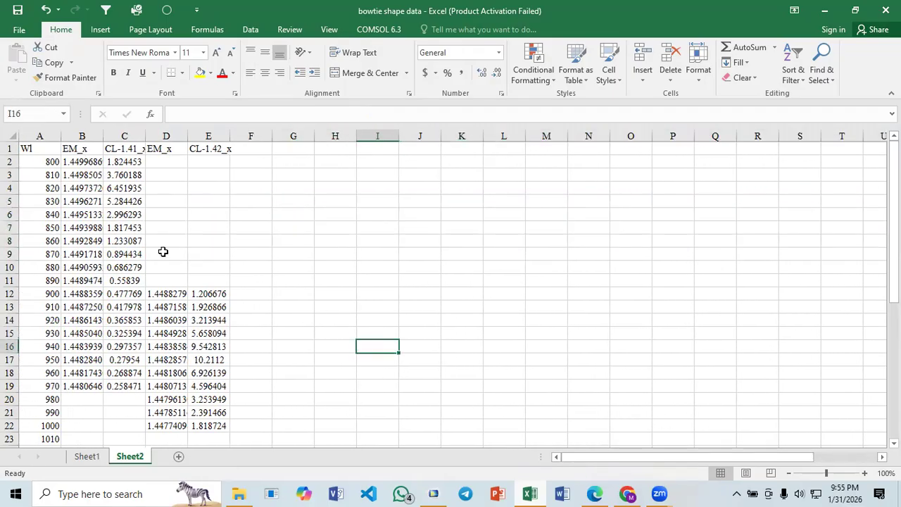
# - Insert a scatter chart with smooth lines and no markers from the Wl, CL-1.41_x and CL-1.42_x columns
pyautogui.click(33, 131)
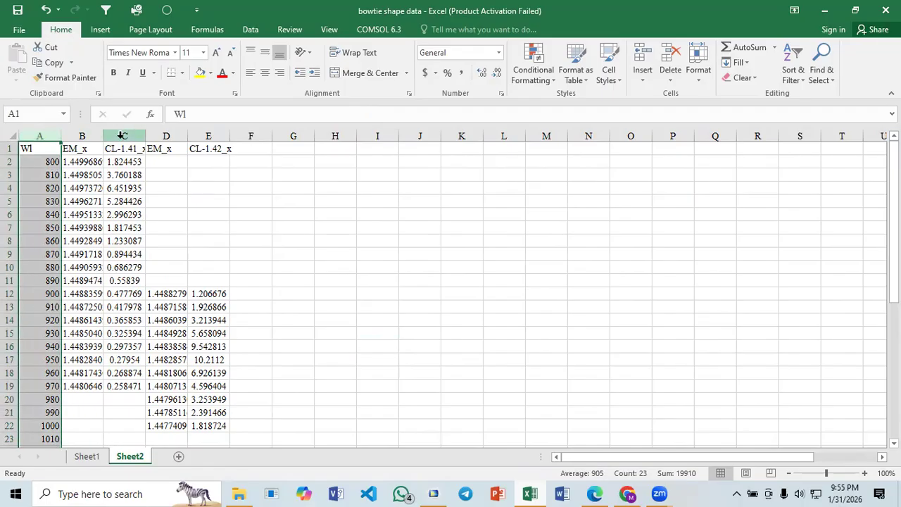
pyautogui.keyDown('ctrl'); pyautogui.click(122, 135); pyautogui.keyUp('ctrl')
pyautogui.keyDown('ctrl'); pyautogui.click(210, 135); pyautogui.keyUp('ctrl')
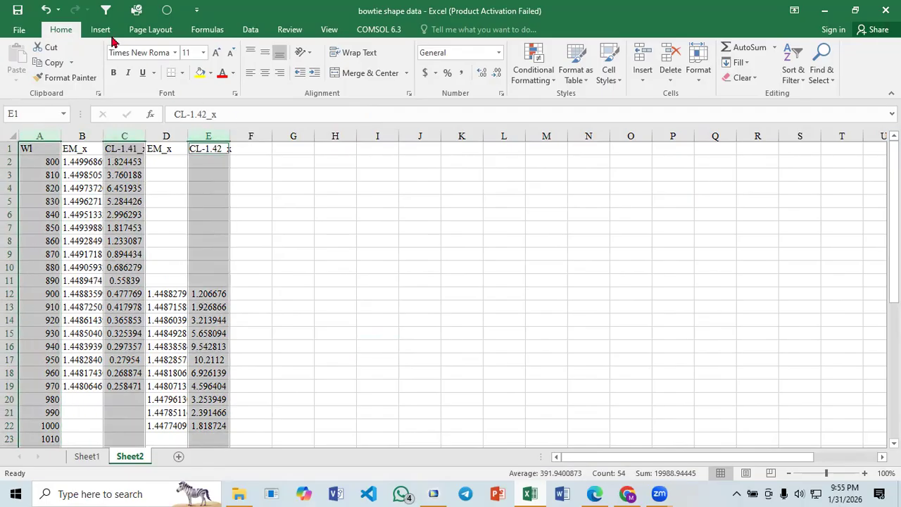
pyautogui.click(100, 29)
pyautogui.click(399, 77)
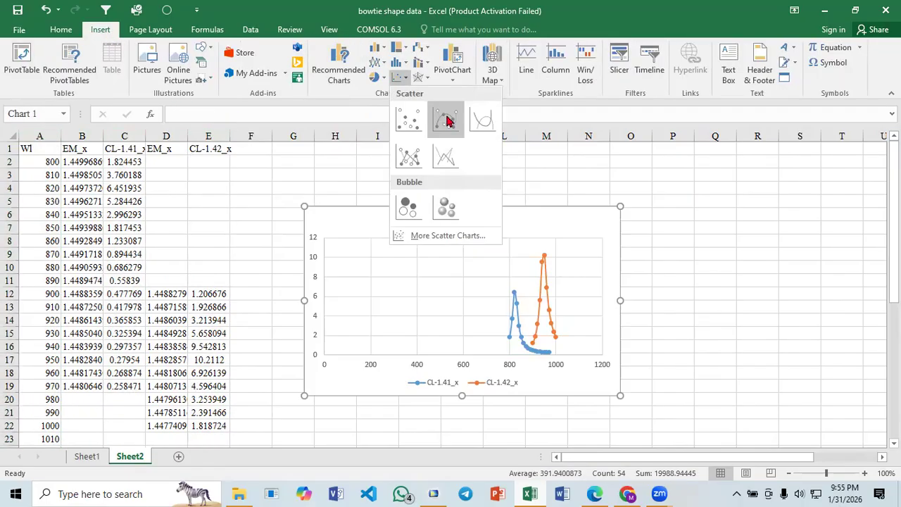
pyautogui.click(483, 119)
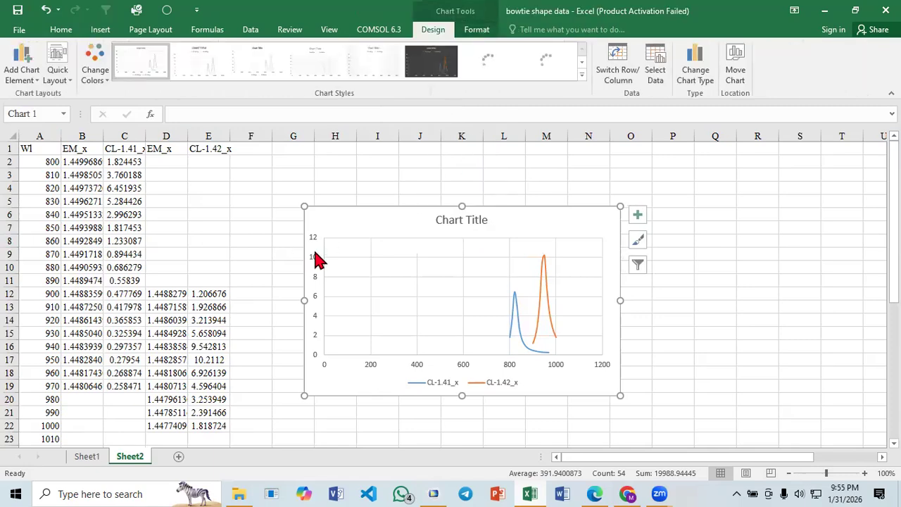
# - Switch to Paper_3.pdf in Edge, circle the 1.41 and 1.42 loss peaks in figure (a) on page 5, and return to the Excel chart
pyautogui.click(594, 494)
pyautogui.scroll(-3, 302, 339)
pyautogui.scroll(3, 301, 339)
pyautogui.scroll(-9, 301, 340)
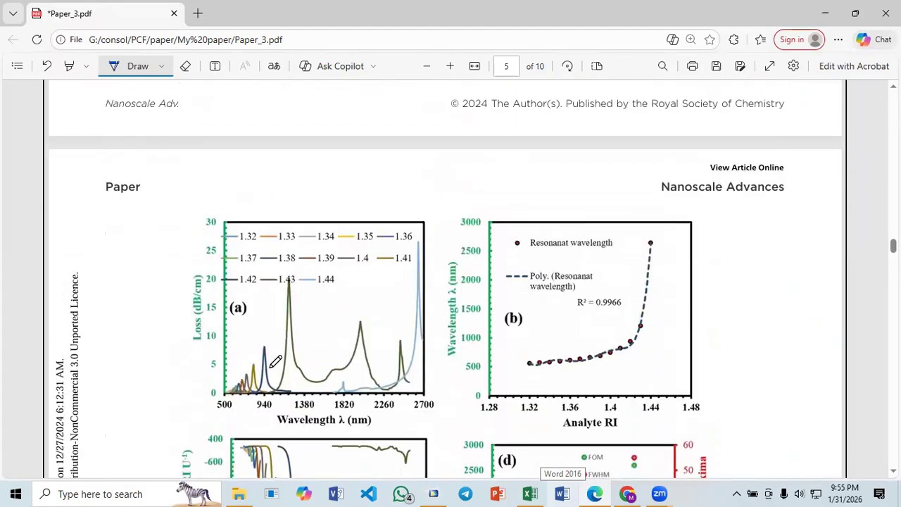
pyautogui.moveTo(261, 339)
pyautogui.mouseDown()
pyautogui.moveTo(252, 351)
pyautogui.moveTo(271, 346)
pyautogui.moveTo(255, 384)
pyautogui.mouseUp()
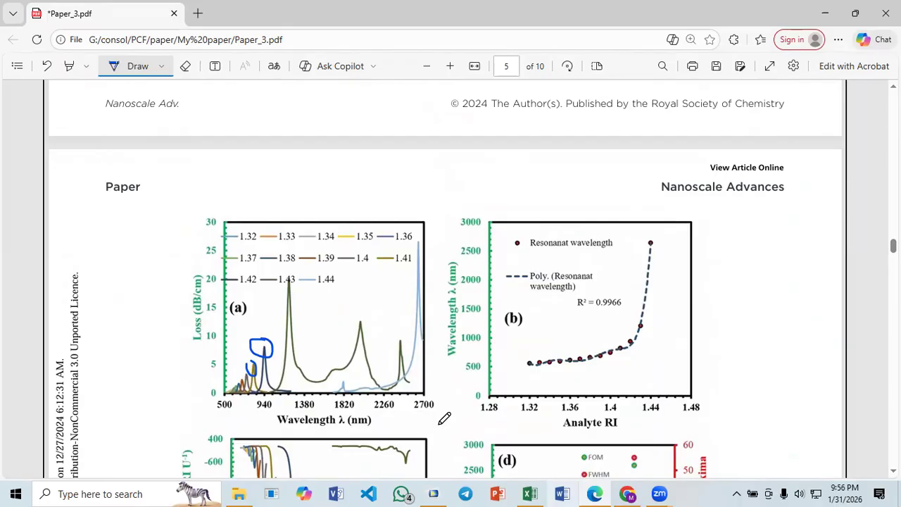
pyautogui.click(530, 493)
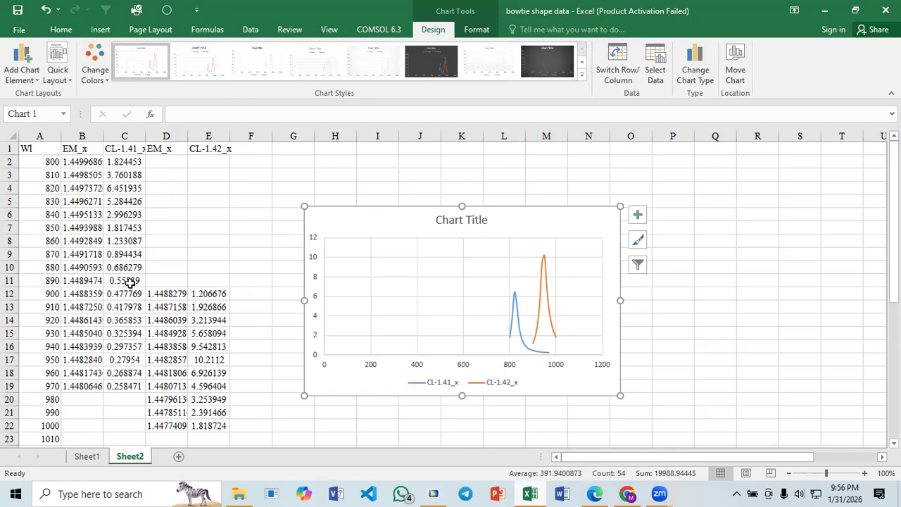
# - Check the CL-1.41_x peak in C4 and mark the 1.41 row in Table 2 of Paper_3.pdf in Edge
pyautogui.click(124, 135)
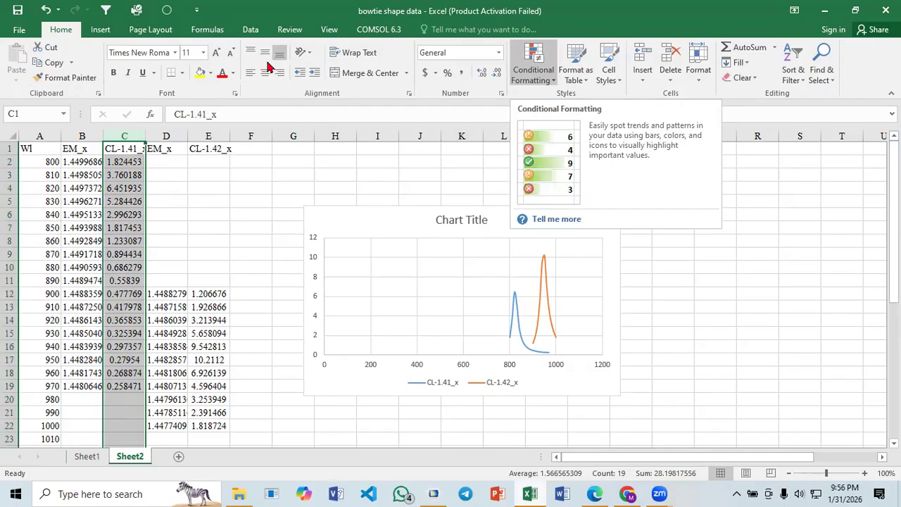
pyautogui.click(120, 188)
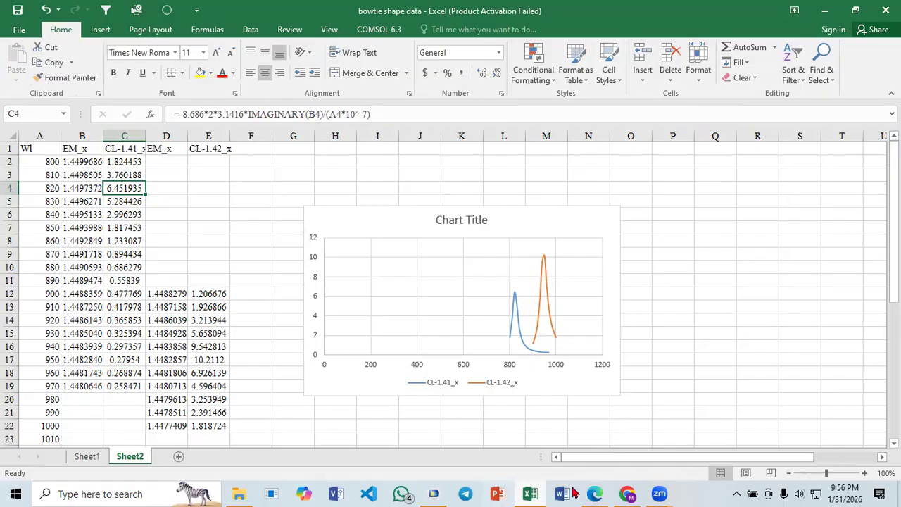
pyautogui.click(595, 493)
pyautogui.scroll(-10, 223, 299)
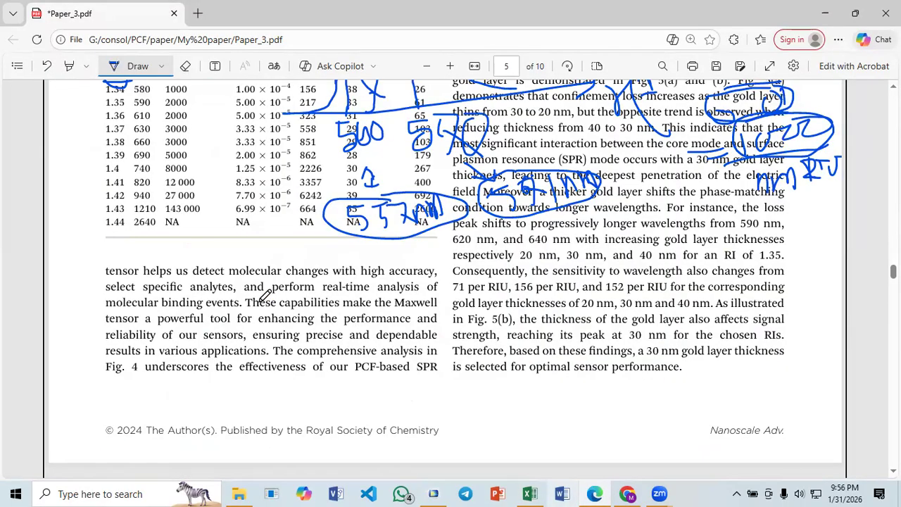
pyautogui.scroll(3, 133, 271)
pyautogui.moveTo(111, 306)
pyautogui.mouseDown()
pyautogui.moveTo(165, 310)
pyautogui.moveTo(111, 301)
pyautogui.mouseUp()
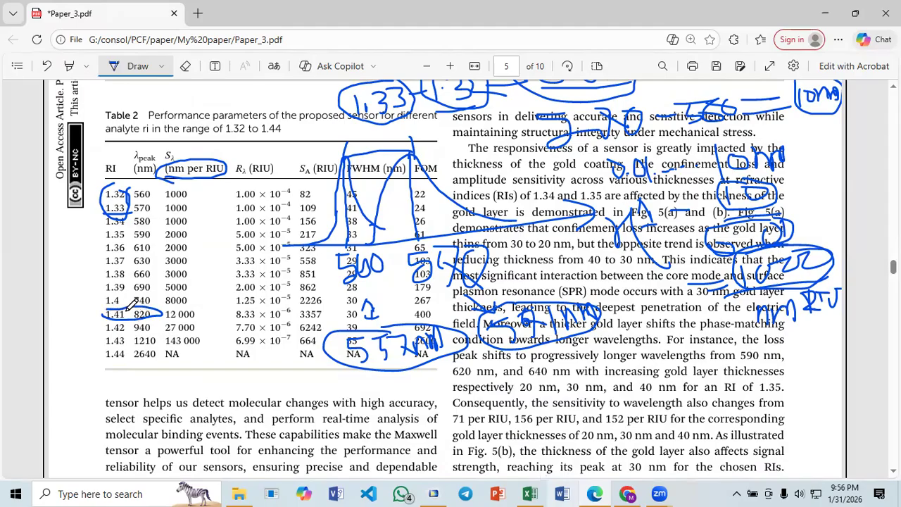
# - Return to the Excel sheet and inspect the CL-1.42_x loss peak in E17
pyautogui.click(529, 494)
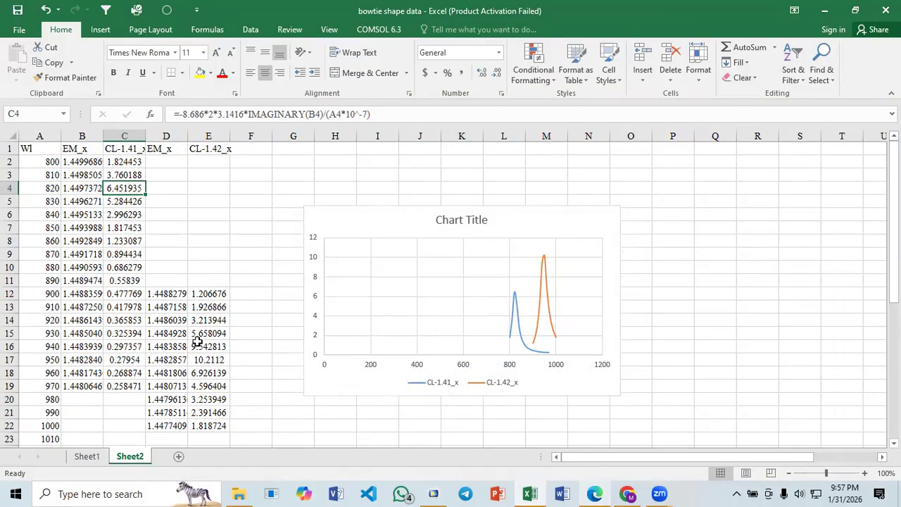
pyautogui.scroll(-1, 203, 271)
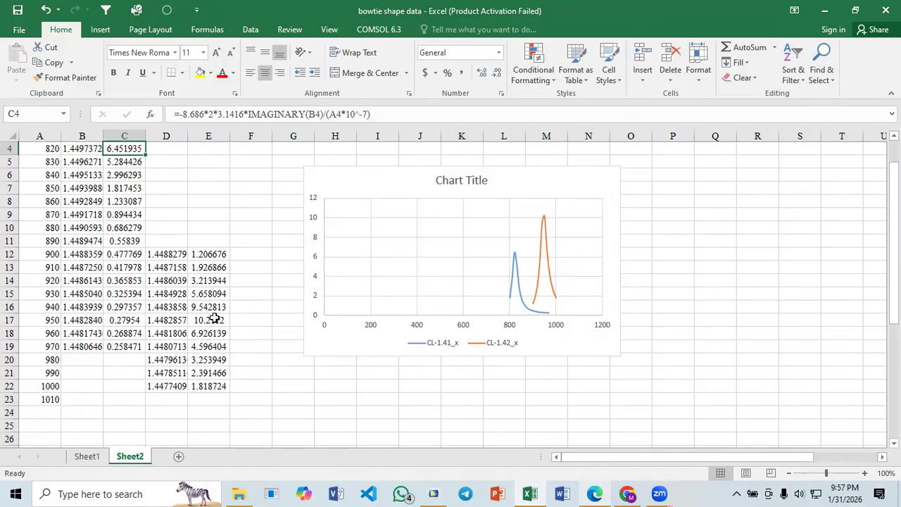
pyautogui.click(211, 320)
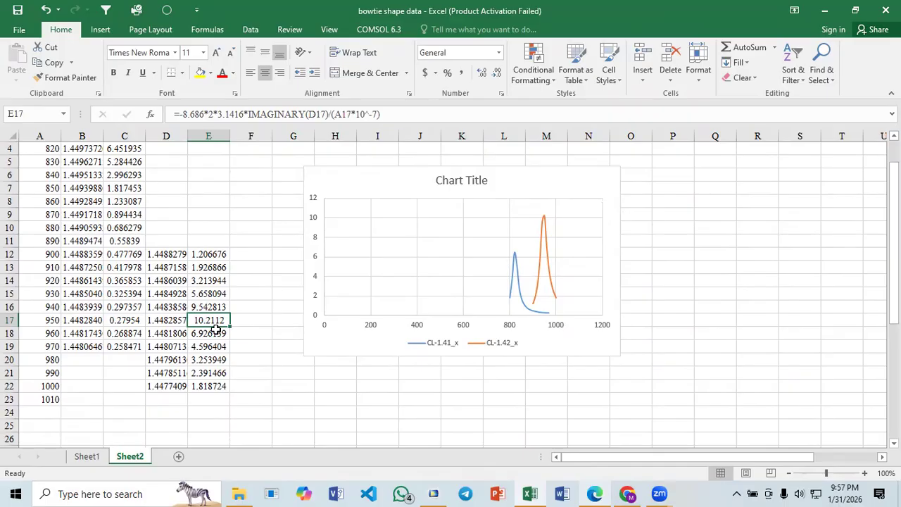
pyautogui.scroll(1, 216, 329)
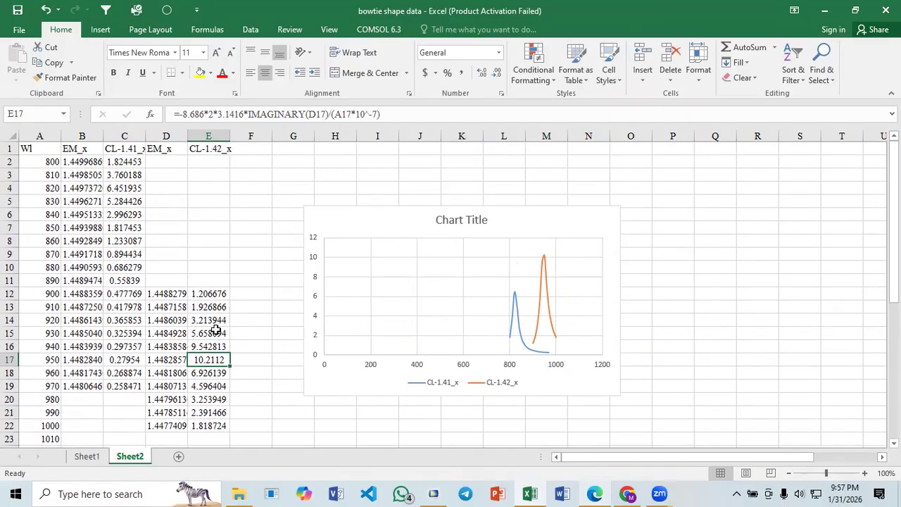
# - Move the scatter chart to the right, away from the data columns, and deselect it
pyautogui.click(192, 214)
pyautogui.moveTo(334, 209); pyautogui.dragTo(407, 205)
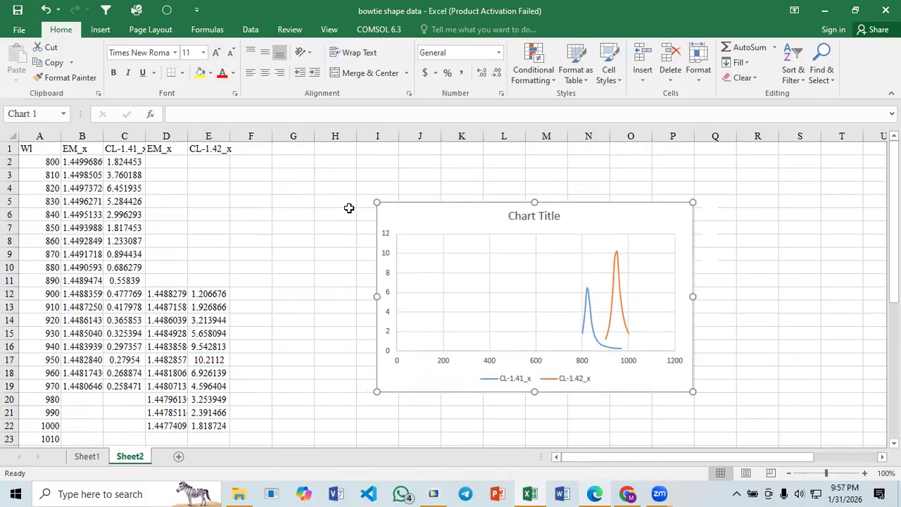
pyautogui.click(244, 198)
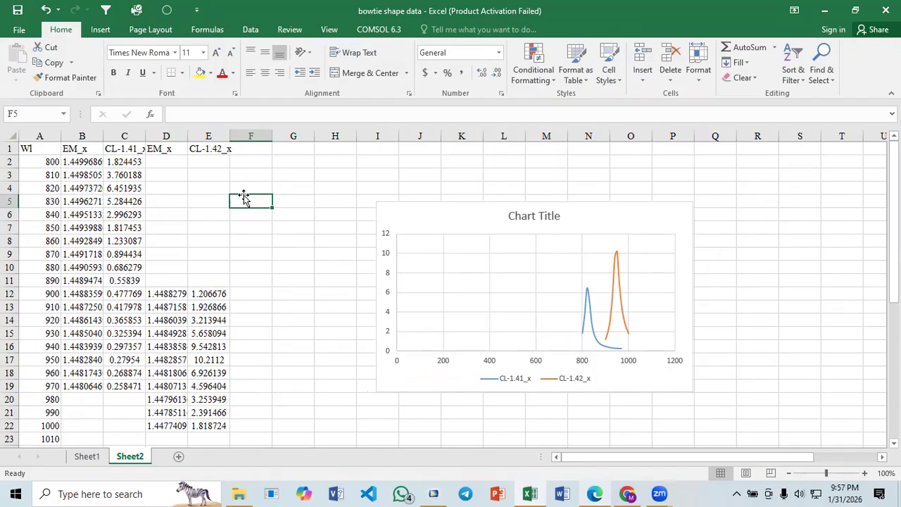
pyautogui.click(127, 132)
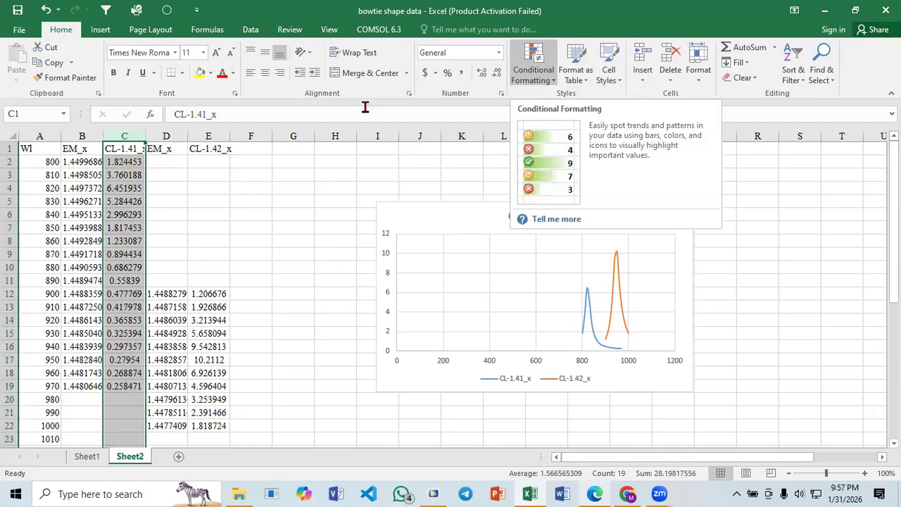
pyautogui.click(533, 74)
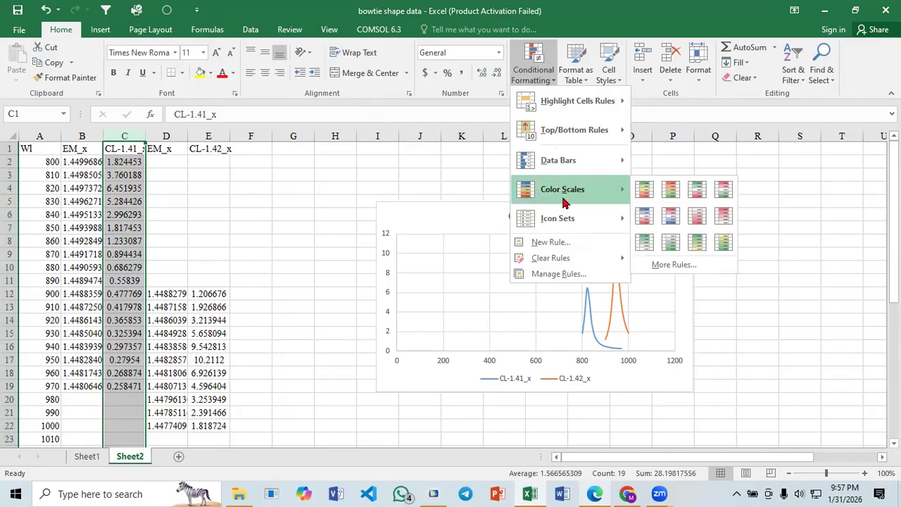
pyautogui.moveTo(563, 118)
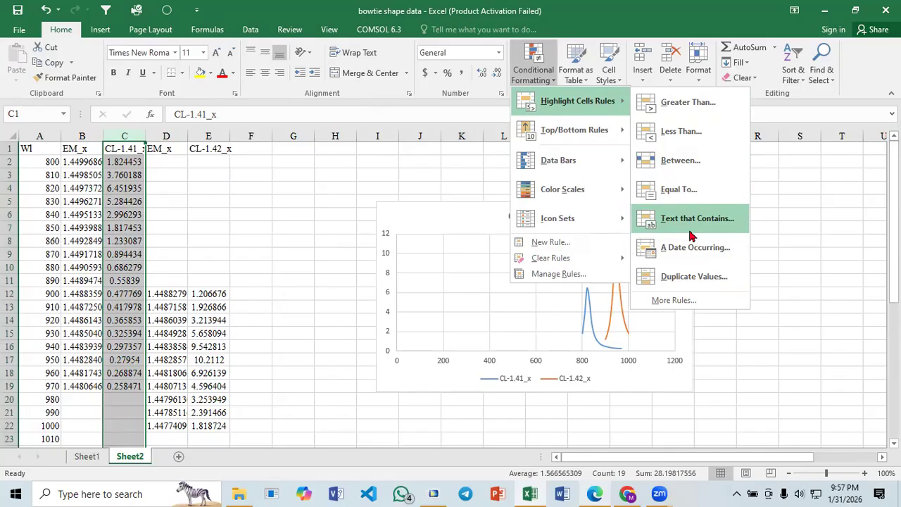
pyautogui.click(680, 195)
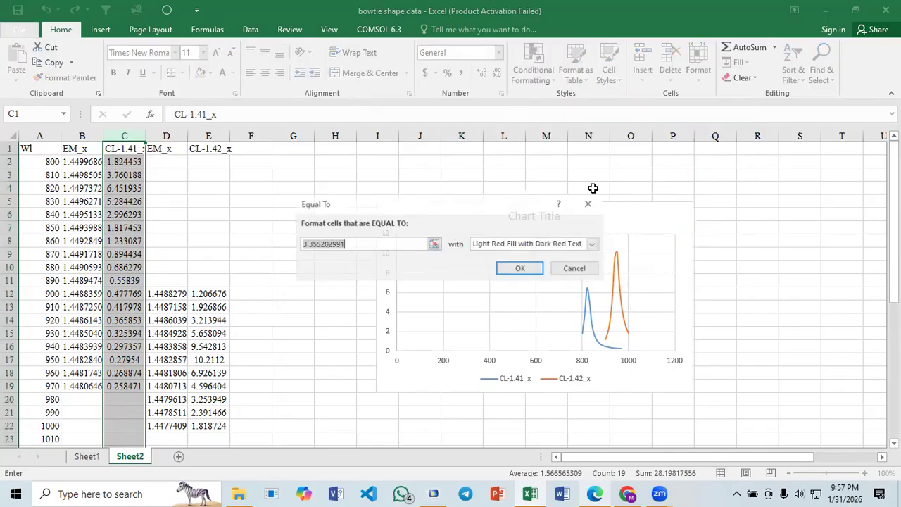
pyautogui.click(586, 246)
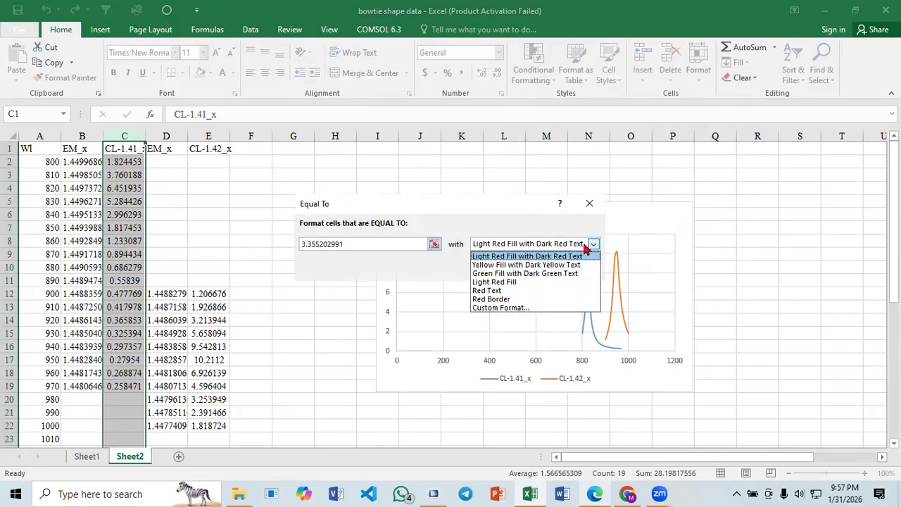
pyautogui.click(588, 249)
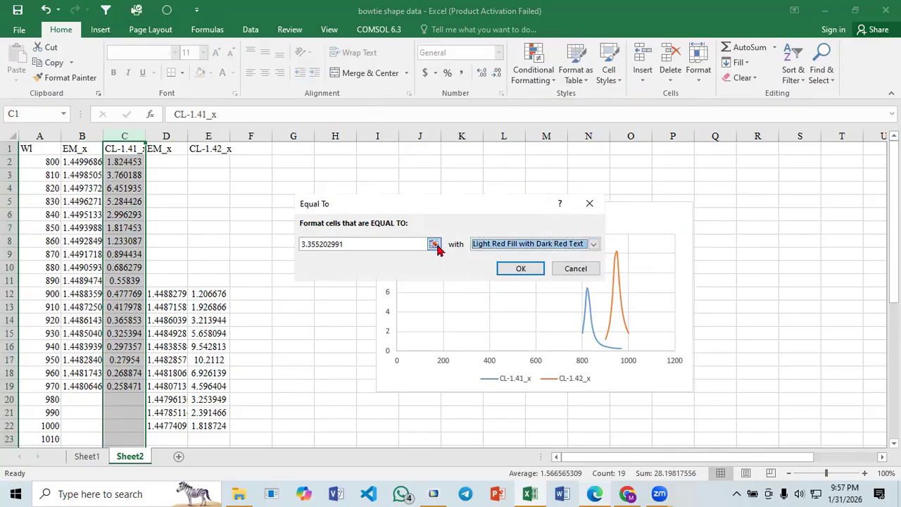
pyautogui.click(433, 244)
pyautogui.click(590, 204)
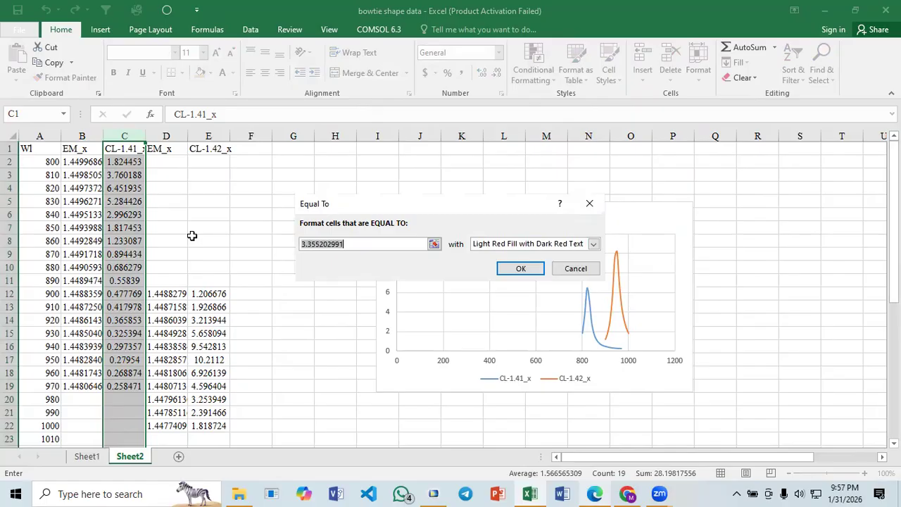
pyautogui.click(575, 269)
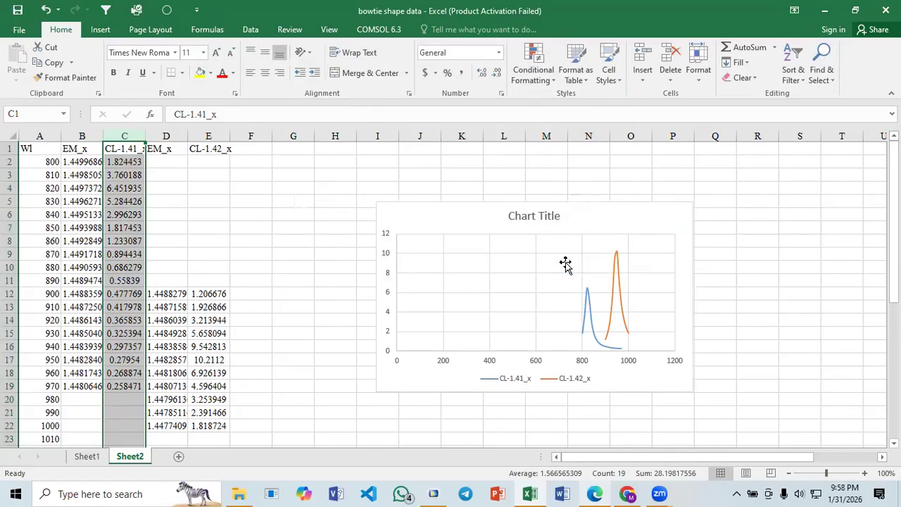
# - Open a new conditional formatting rule for cell I3 and examine its rule types, format styles and minimum type options
pyautogui.click(373, 176)
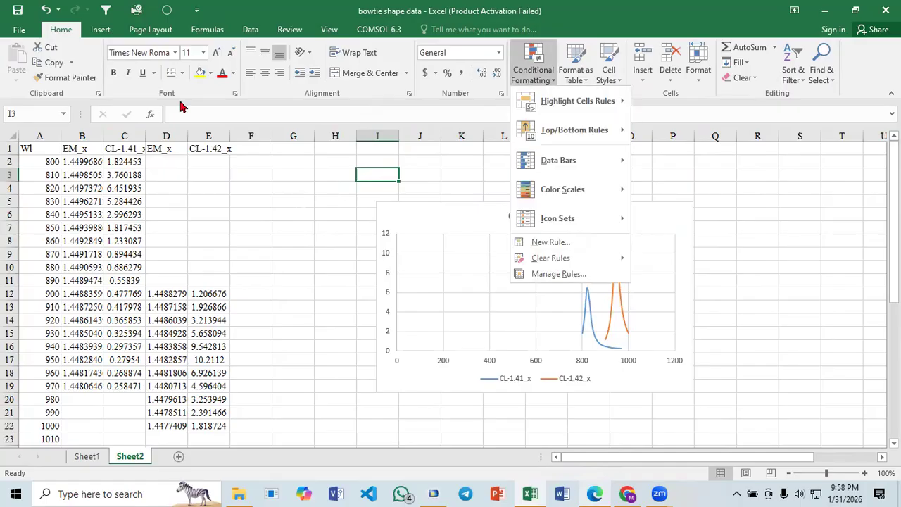
pyautogui.click(552, 242)
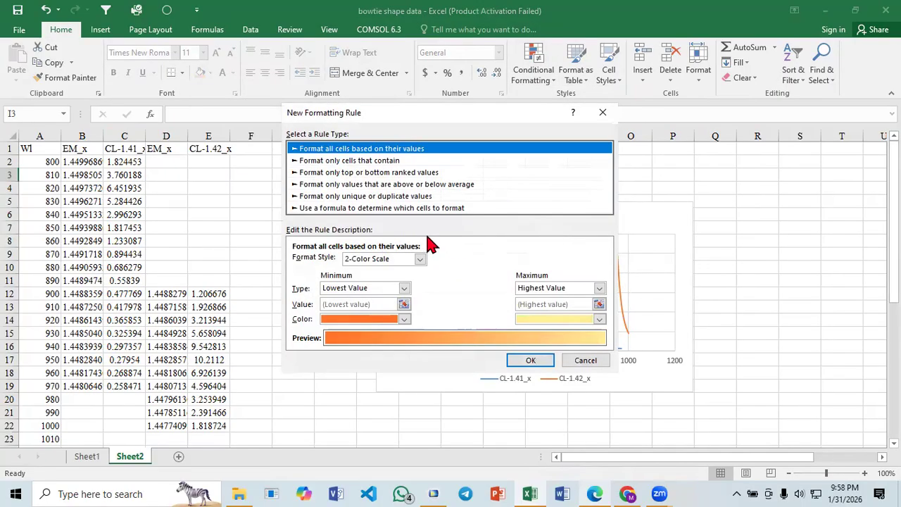
pyautogui.click(375, 160)
pyautogui.click(375, 149)
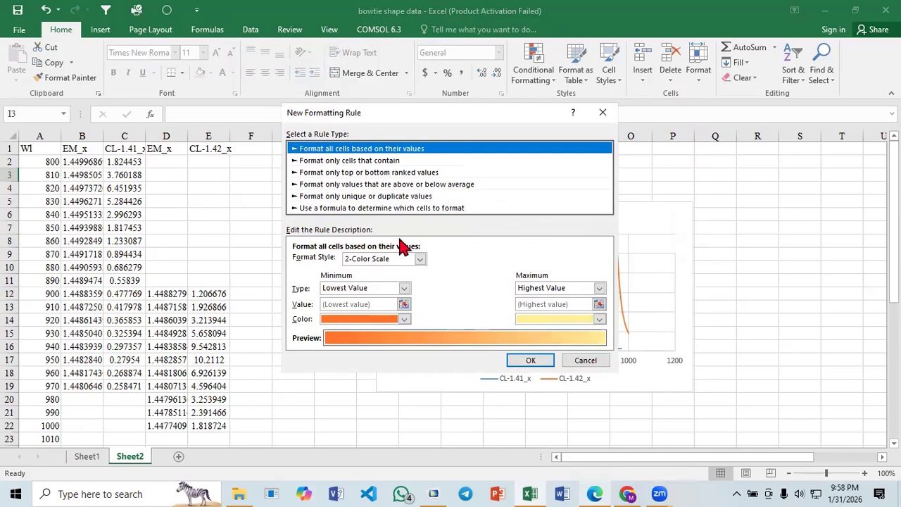
pyautogui.click(419, 259)
pyautogui.click(419, 260)
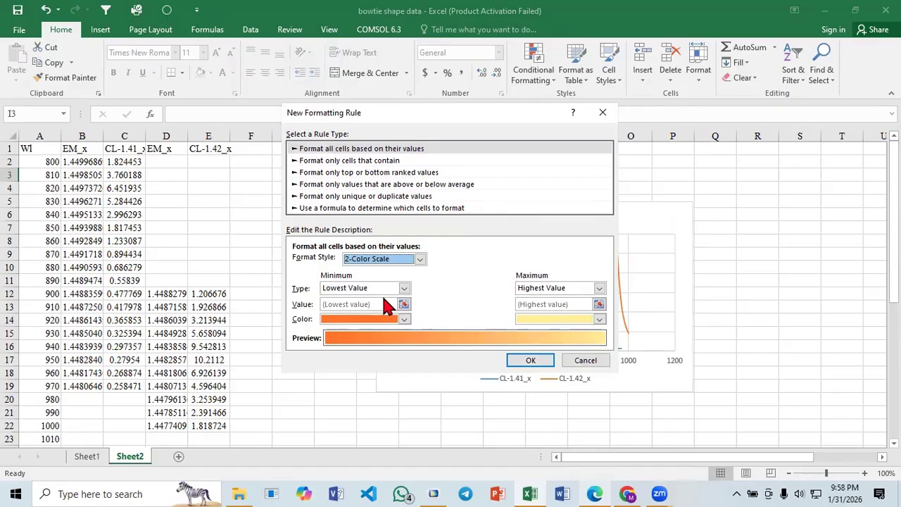
pyautogui.click(404, 288)
pyautogui.click(401, 291)
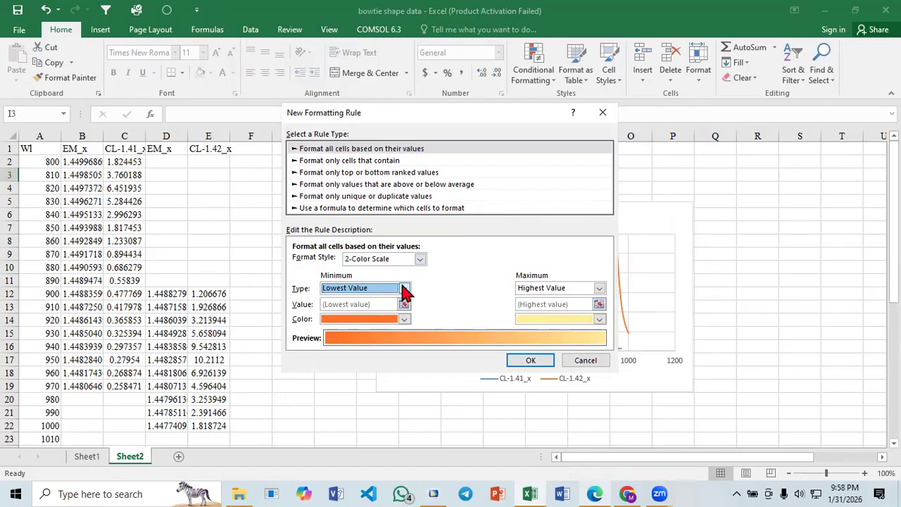
pyautogui.click(420, 259)
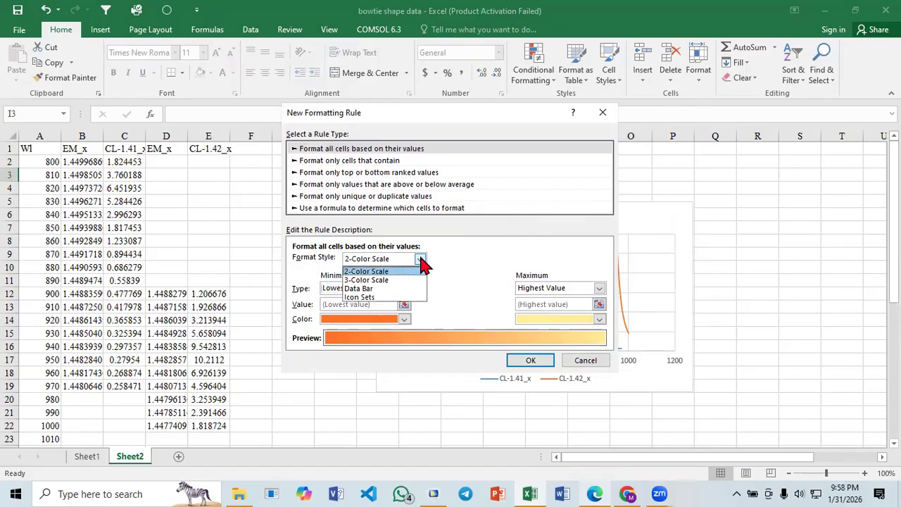
pyautogui.click(373, 289)
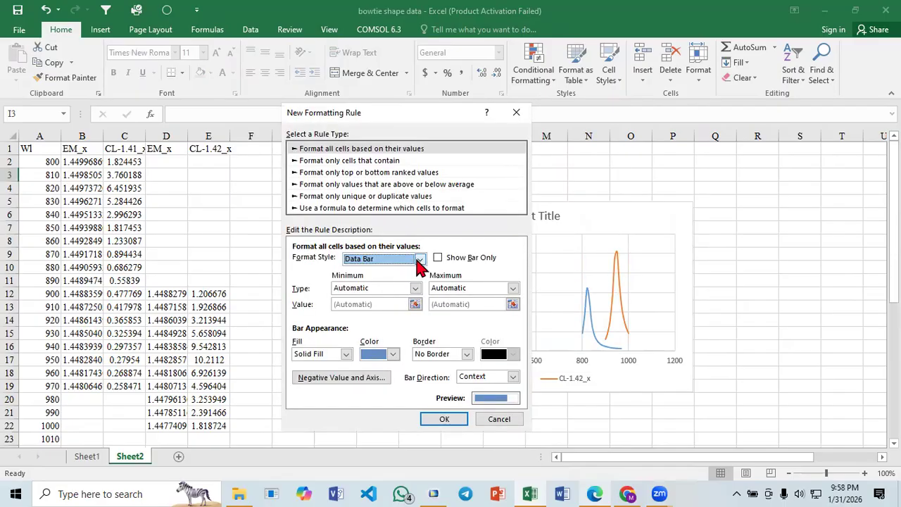
pyautogui.click(420, 261)
pyautogui.click(402, 271)
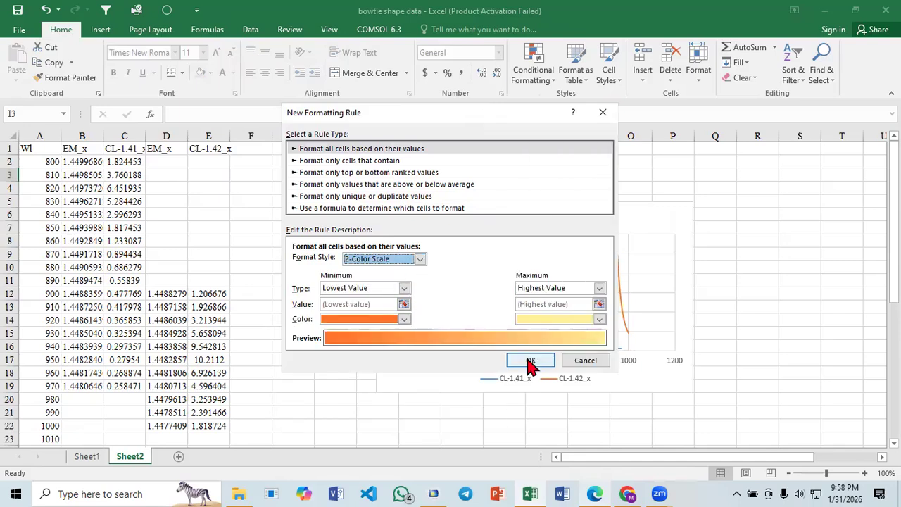
# - Try to highlight the peak with a top-ranked-values rule on I3, set to the top 1 with a red fill
pyautogui.click(409, 175)
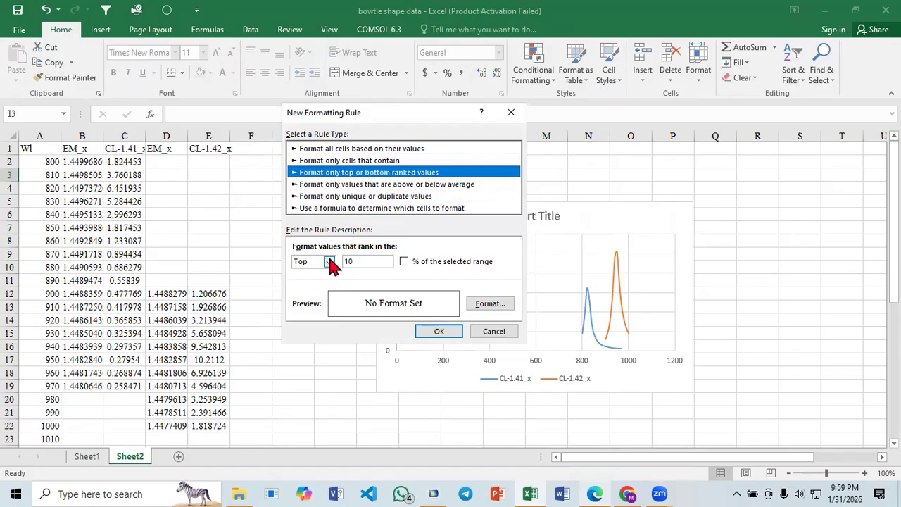
pyautogui.doubleClick(363, 261)
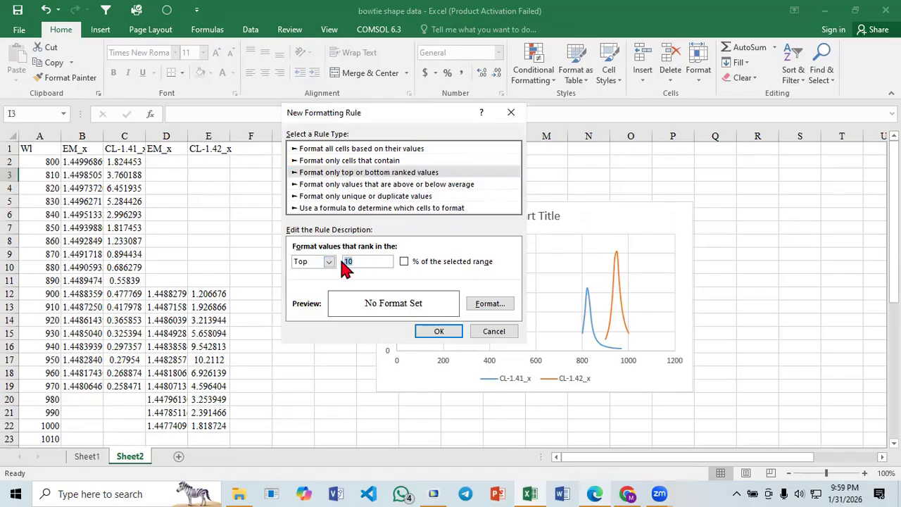
pyautogui.write('1')
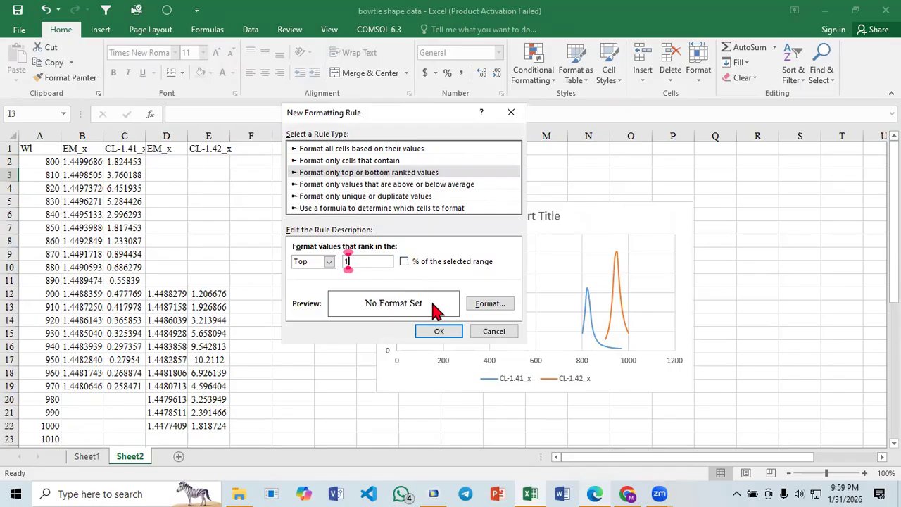
pyautogui.click(486, 310)
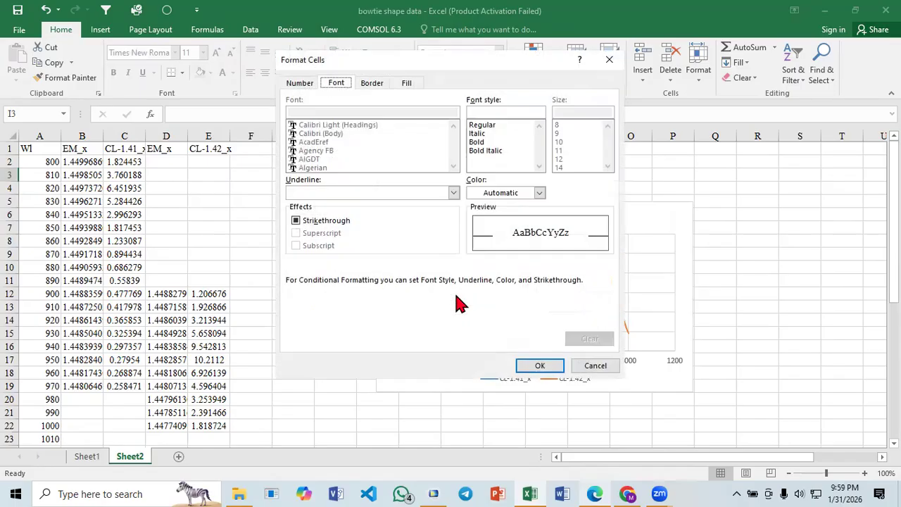
pyautogui.click(406, 83)
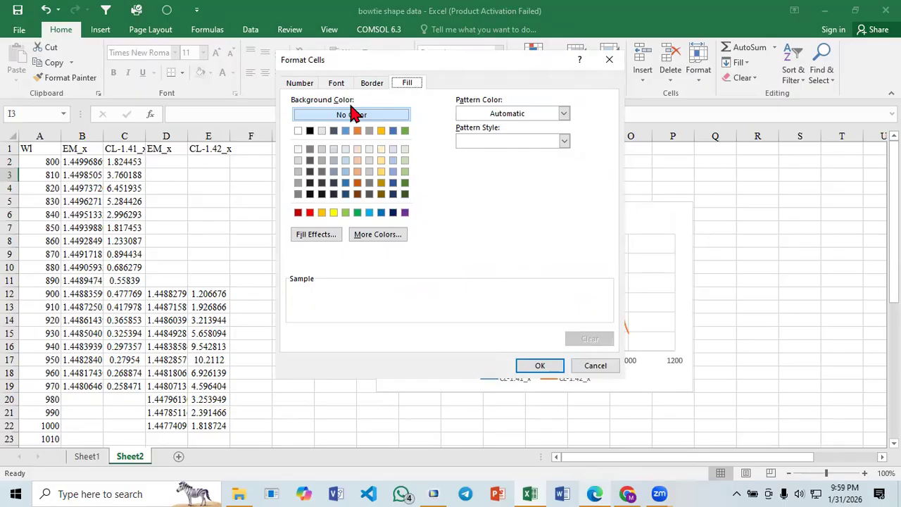
pyautogui.click(310, 212)
pyautogui.click(541, 366)
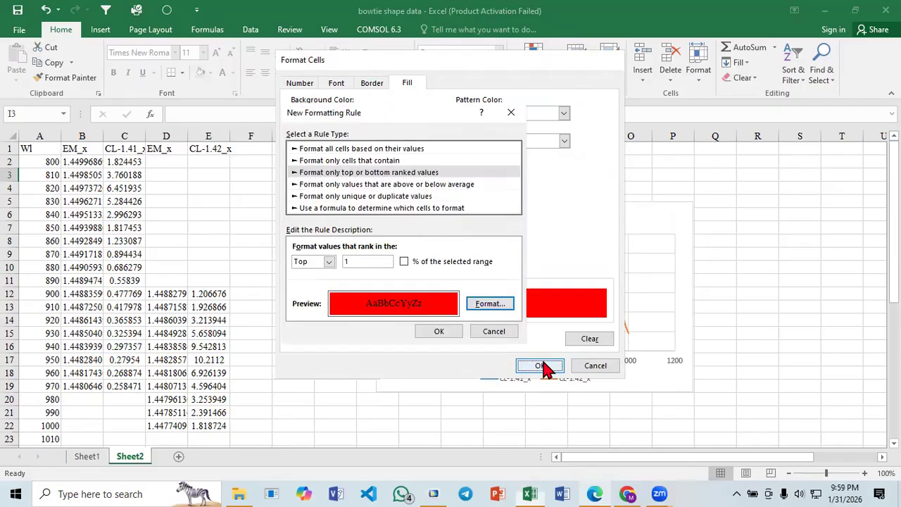
pyautogui.click(440, 331)
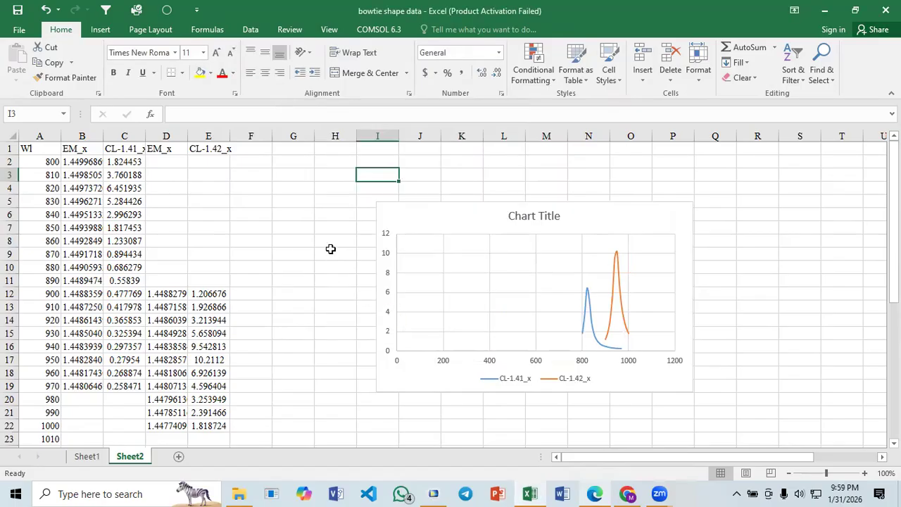
# - Set up a conditional formatting rule for column C (CL-1.41_x) that formats only the top 1 ranked value
pyautogui.click(125, 135)
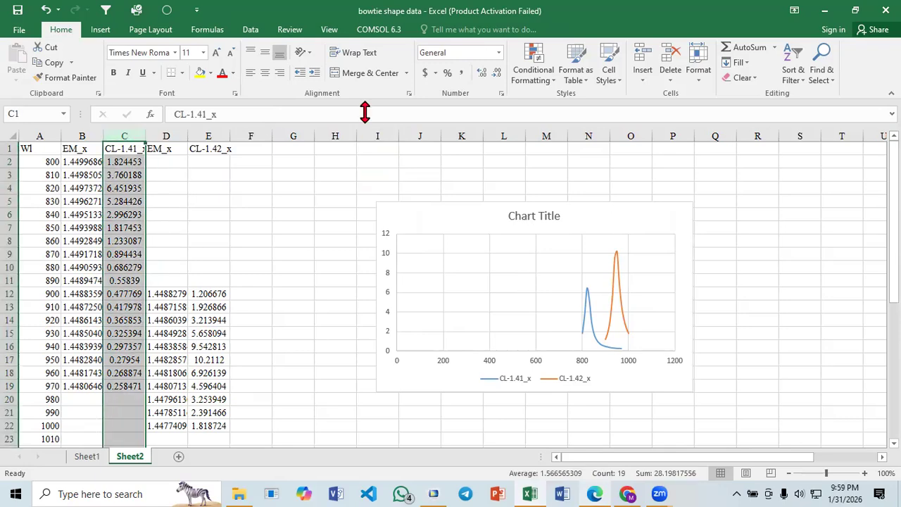
pyautogui.click(535, 72)
pyautogui.click(551, 244)
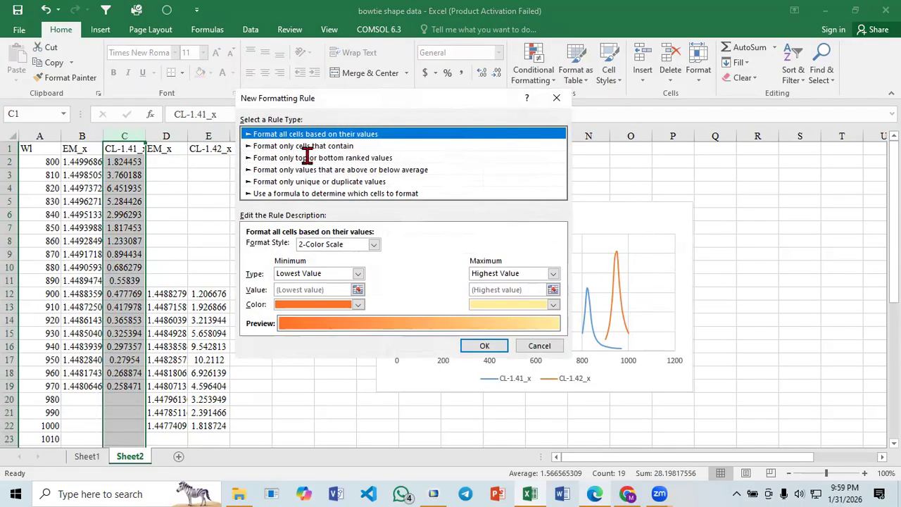
pyautogui.click(307, 157)
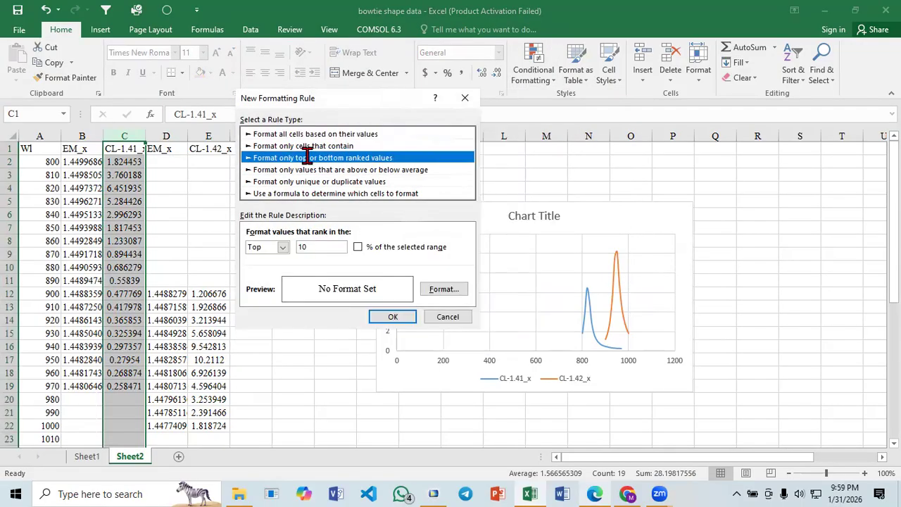
pyautogui.doubleClick(303, 247)
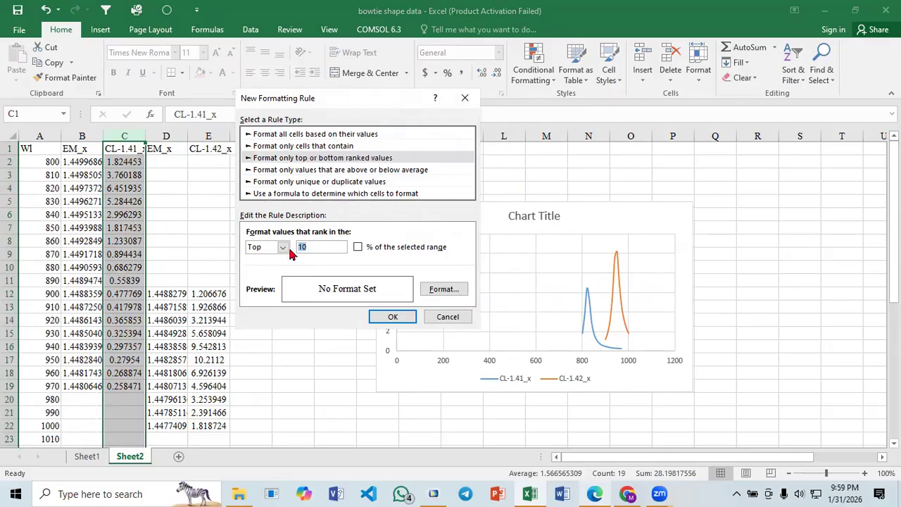
pyautogui.write('1')
pyautogui.click(358, 247)
pyautogui.click(283, 248)
pyautogui.click(283, 258)
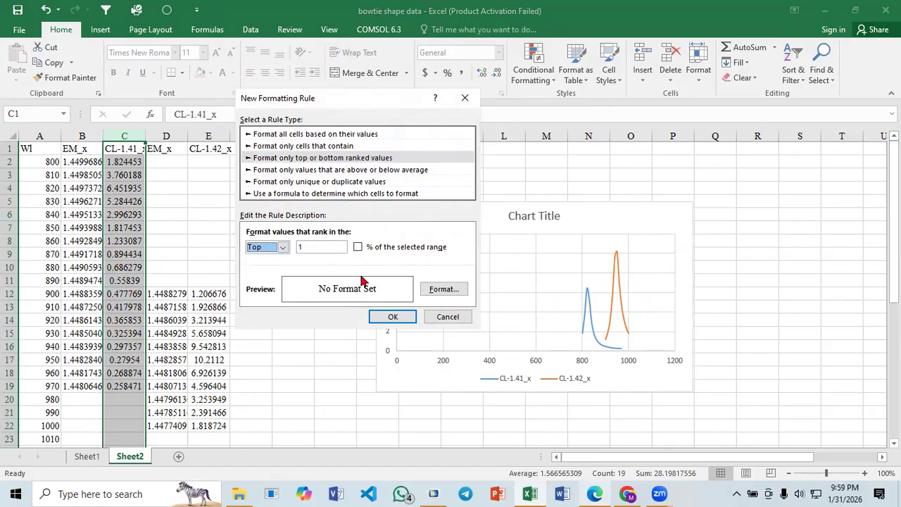
# - Give the column C rule a red fill, apply it, and inspect the highlighted peak cell
pyautogui.click(428, 290)
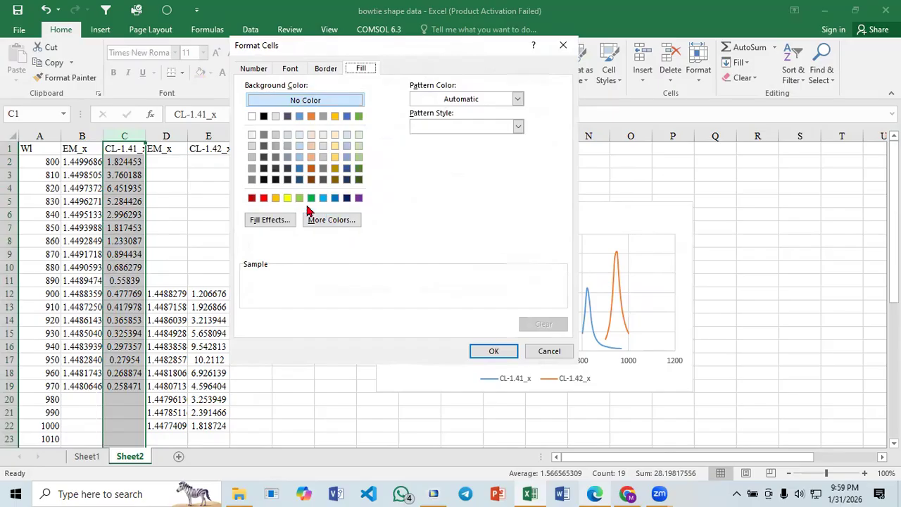
pyautogui.click(264, 198)
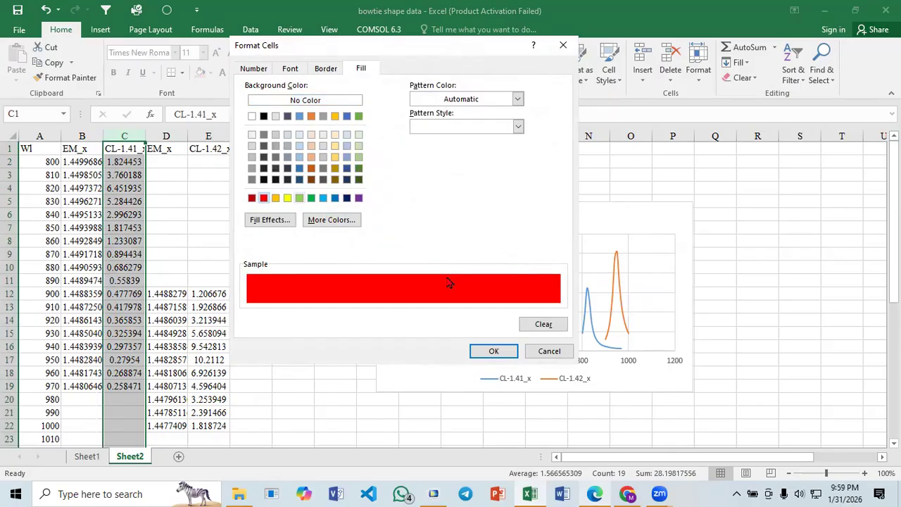
pyautogui.click(505, 351)
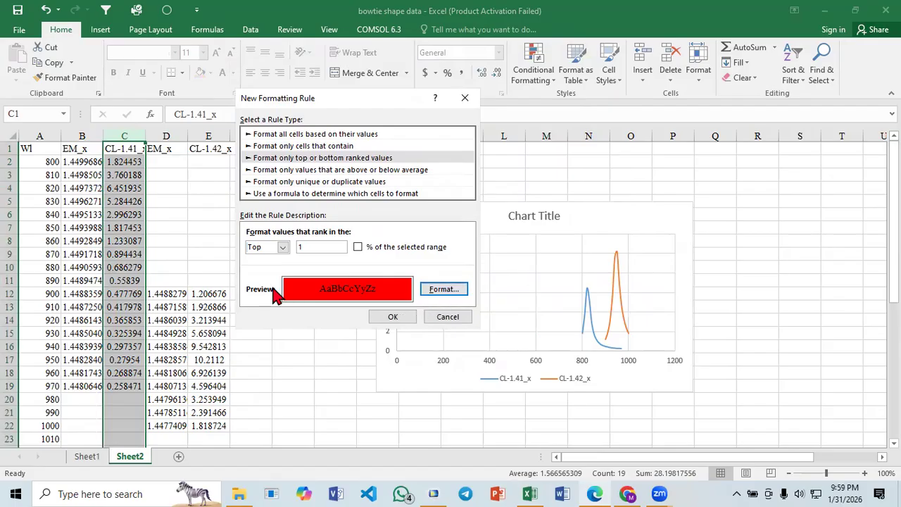
pyautogui.click(445, 293)
pyautogui.click(501, 354)
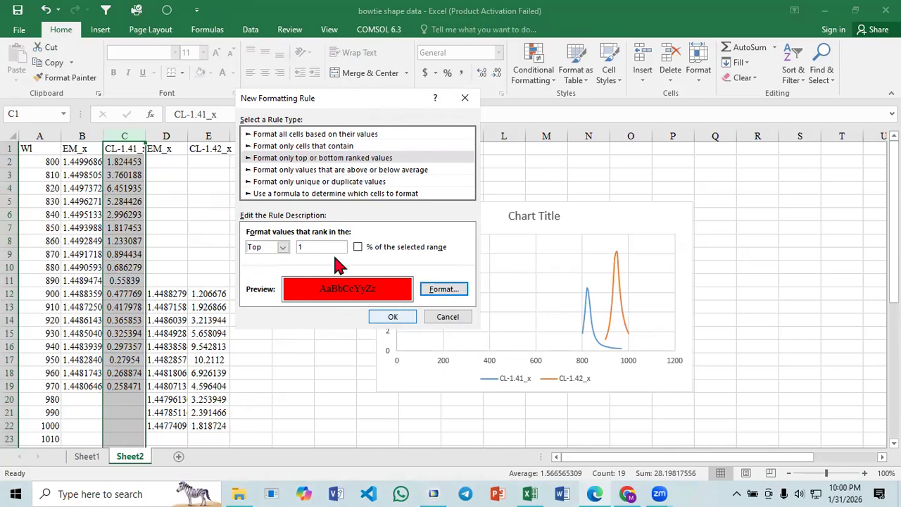
pyautogui.click(395, 317)
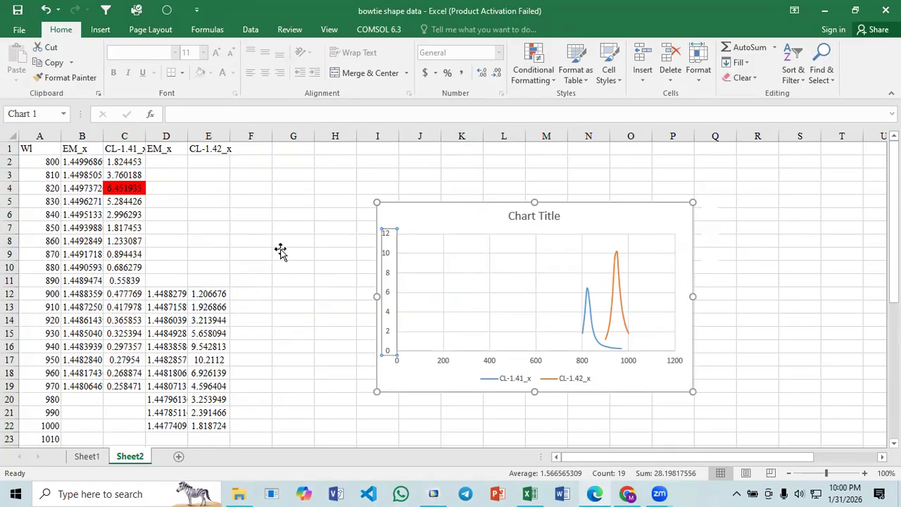
pyautogui.click(262, 237)
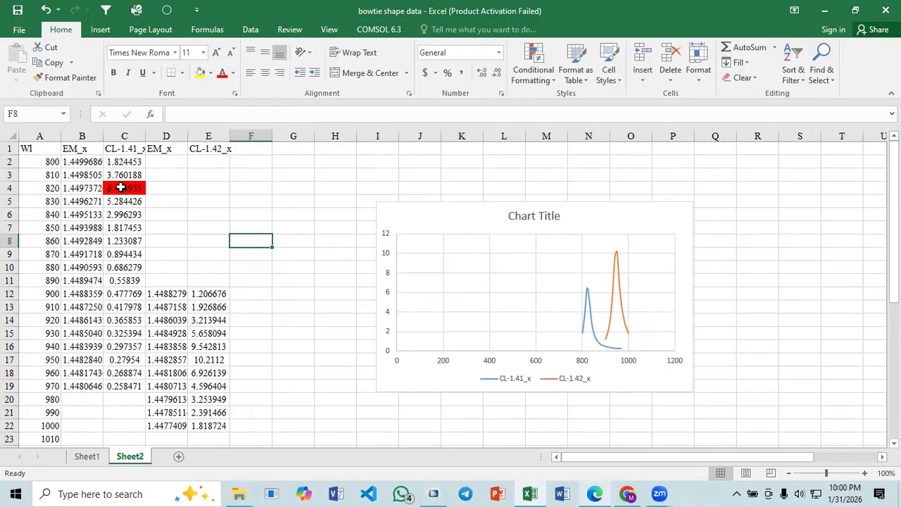
pyautogui.click(120, 187)
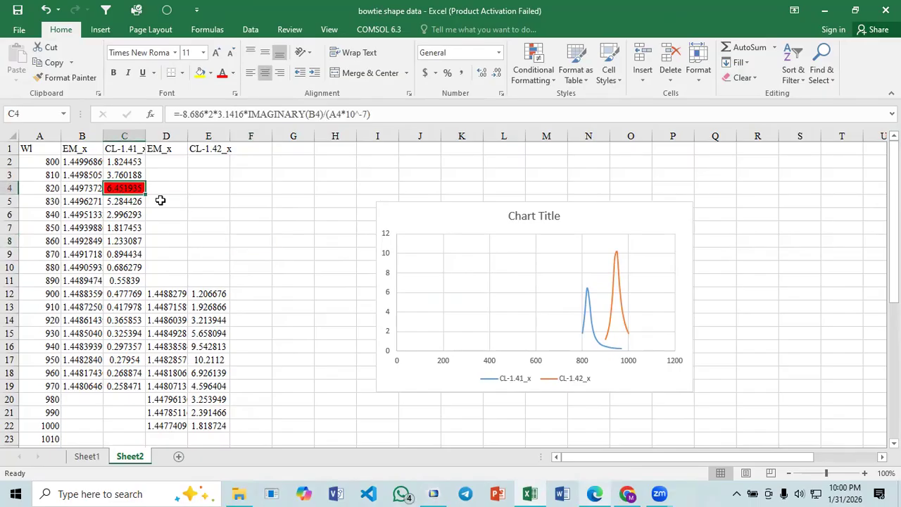
pyautogui.click(155, 199)
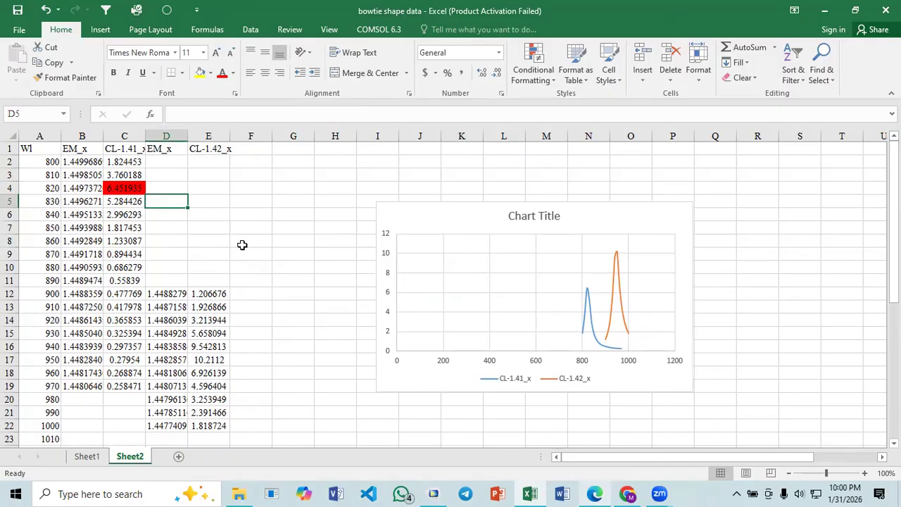
# - Highlight the highest CL-1.42_x value in column E with a top-ranked-values rule set to the top 1 and a red fill
pyautogui.click(215, 135)
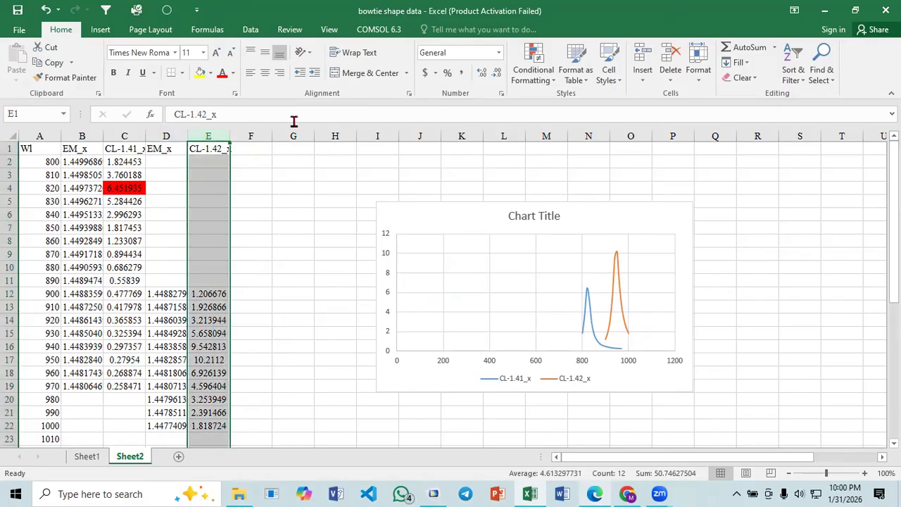
pyautogui.click(533, 73)
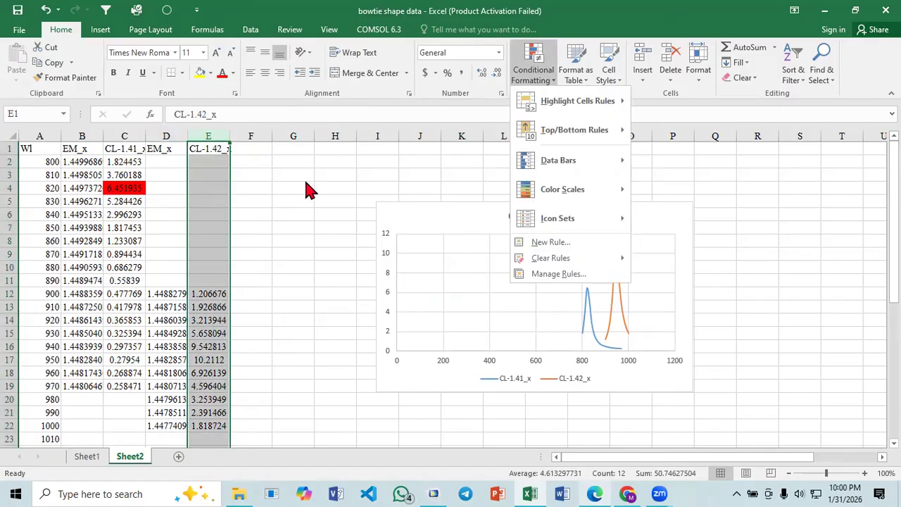
pyautogui.click(546, 242)
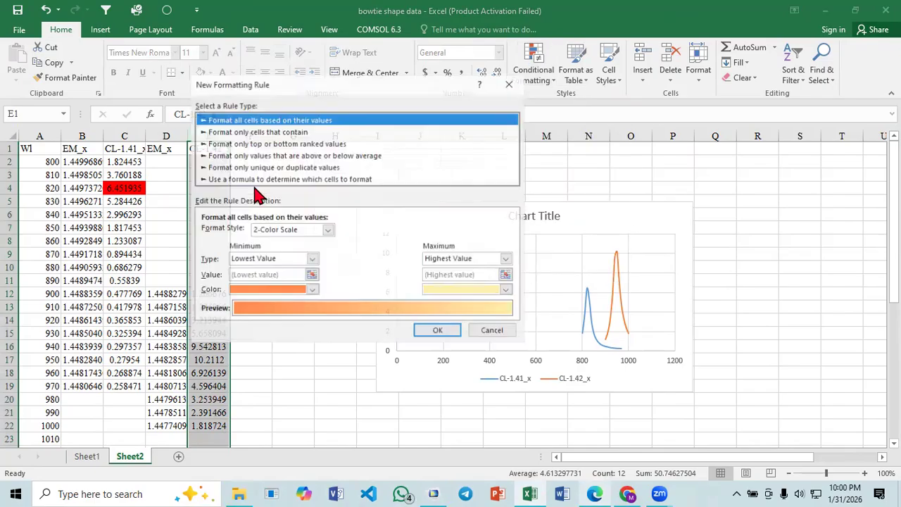
pyautogui.click(266, 143)
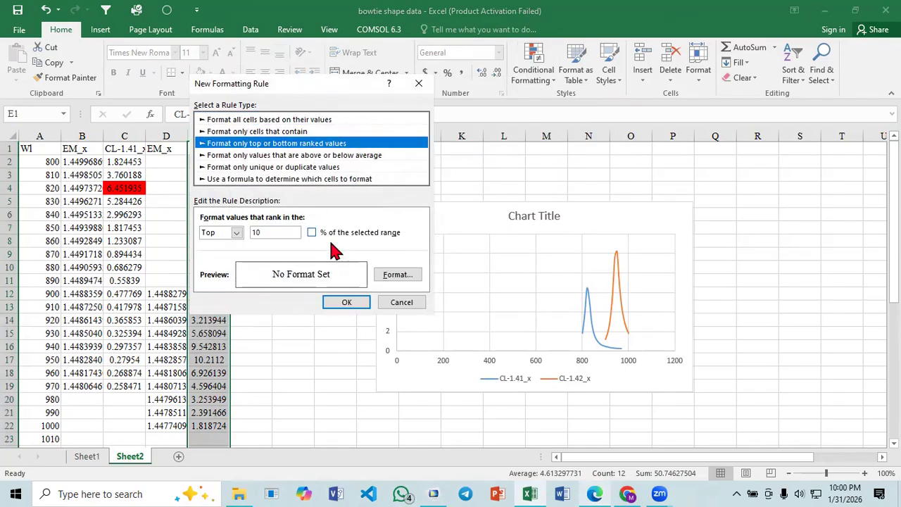
pyautogui.doubleClick(267, 232)
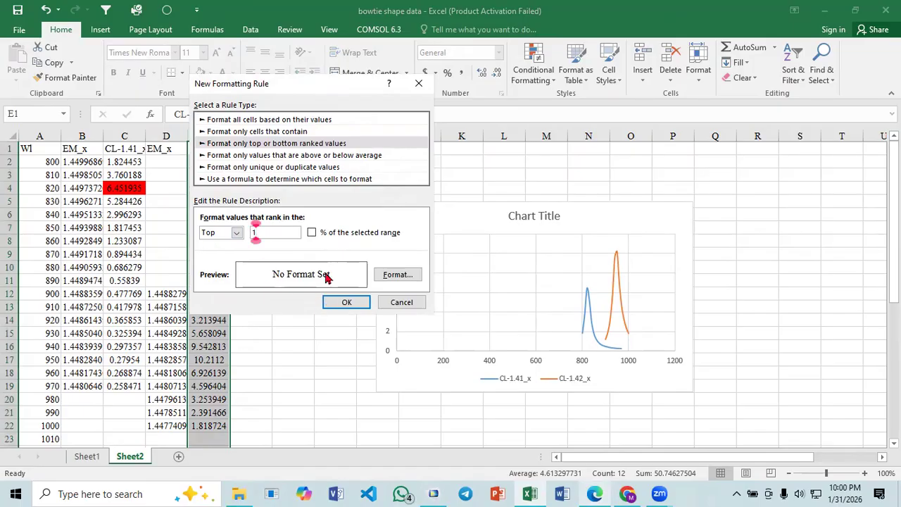
pyautogui.click(388, 279)
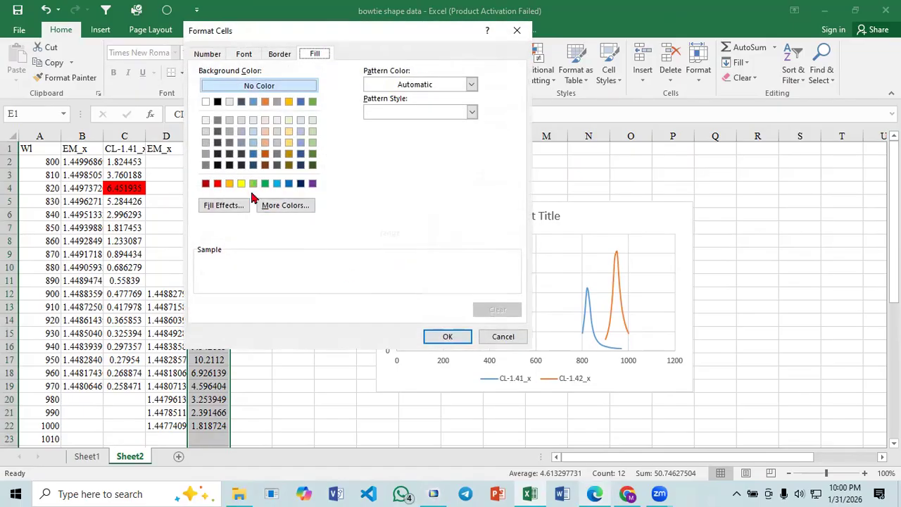
pyautogui.click(218, 183)
pyautogui.click(450, 337)
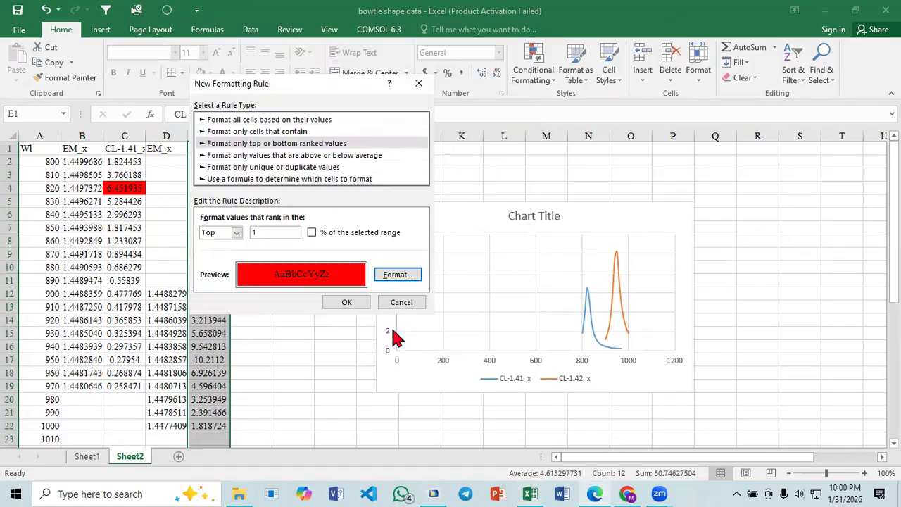
pyautogui.click(336, 299)
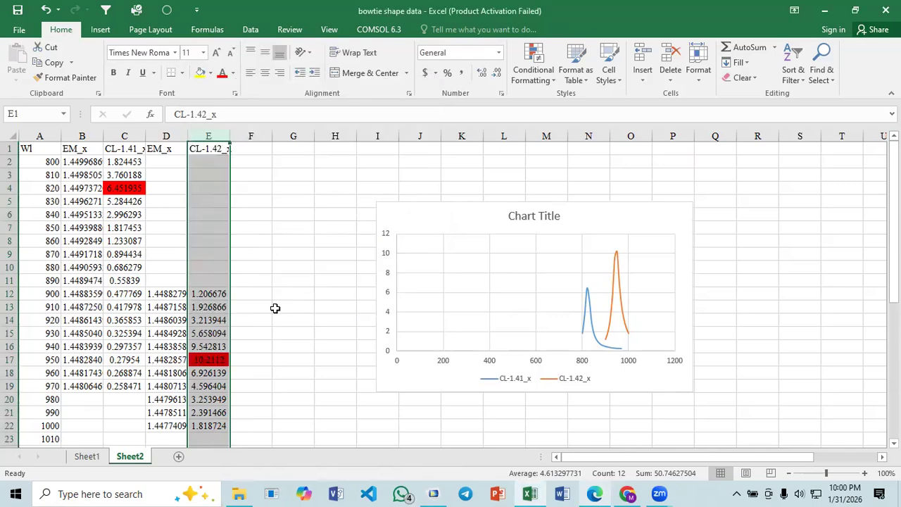
# - Inspect the highlighted CL-1.42_x peak in E17 and its wavelength in A17
pyautogui.click(274, 305)
pyautogui.click(206, 359)
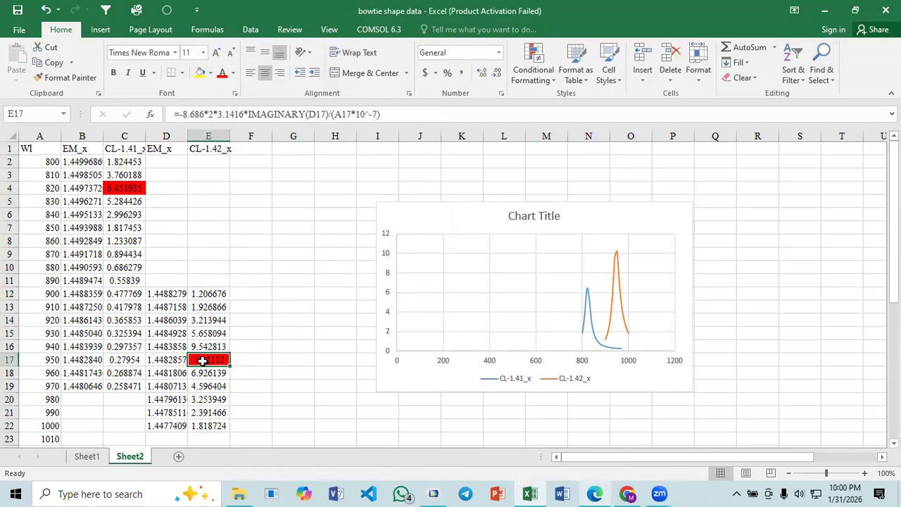
pyautogui.click(38, 360)
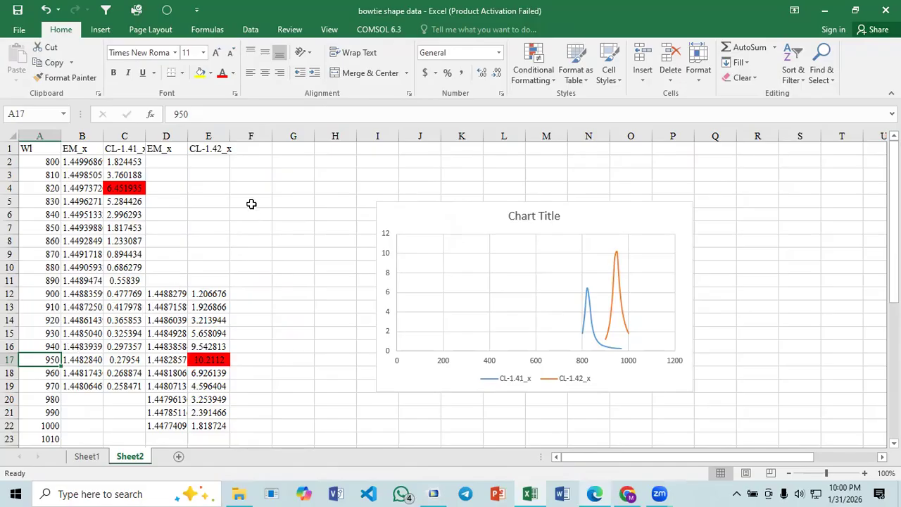
# - Enter the label "ws of 1.41" in cell F2
pyautogui.click(285, 158)
pyautogui.click(261, 163)
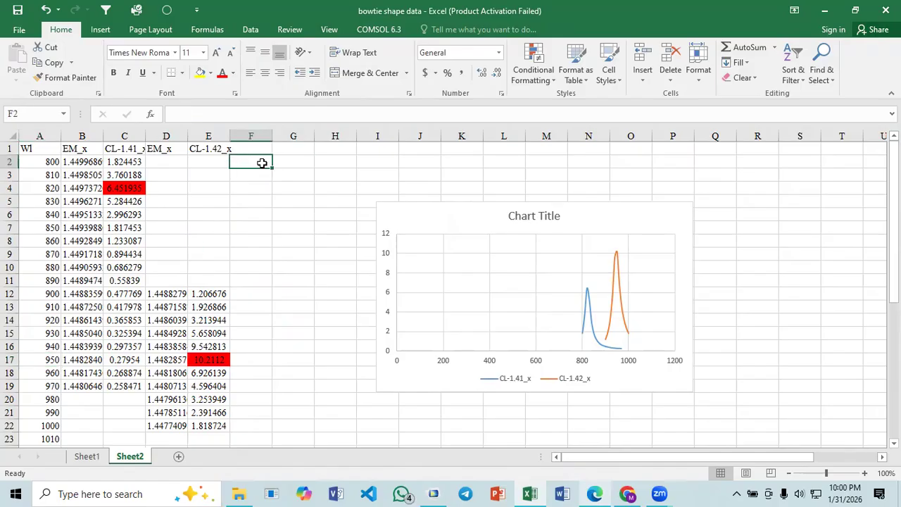
pyautogui.write('w')
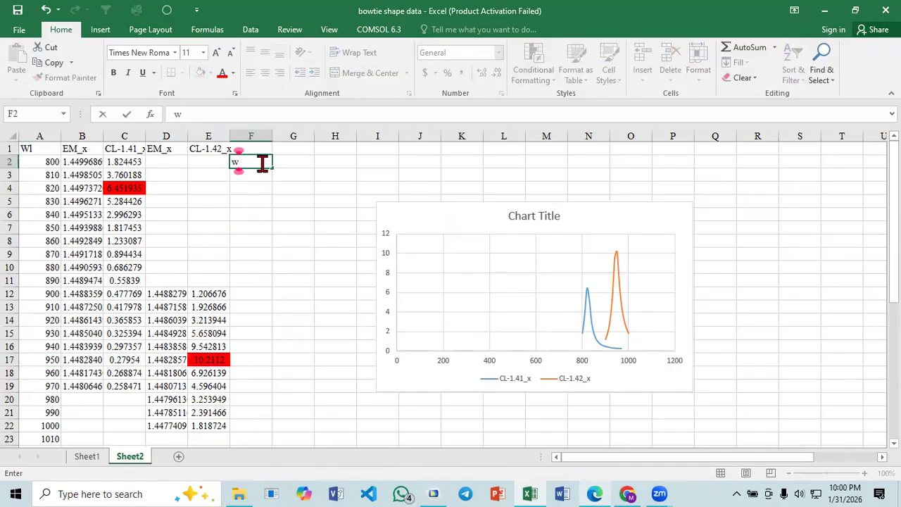
pyautogui.write('s of')
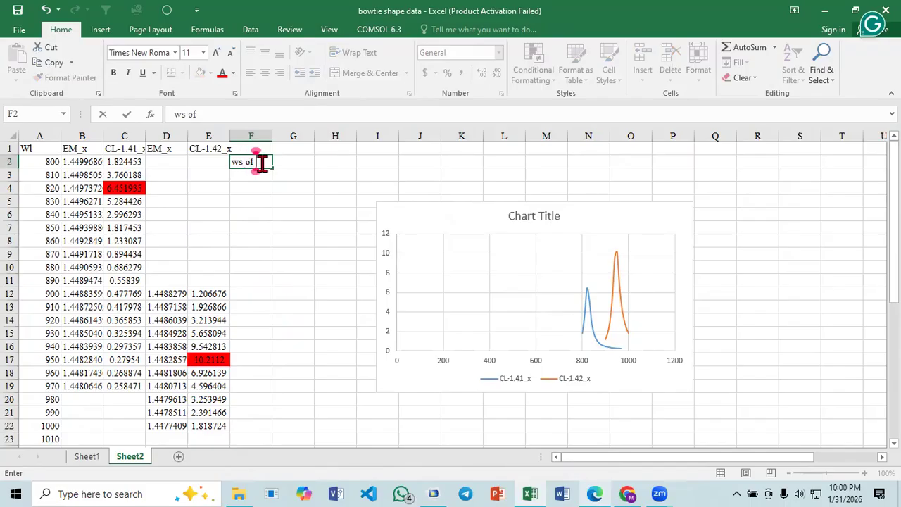
pyautogui.write(' 1.41')
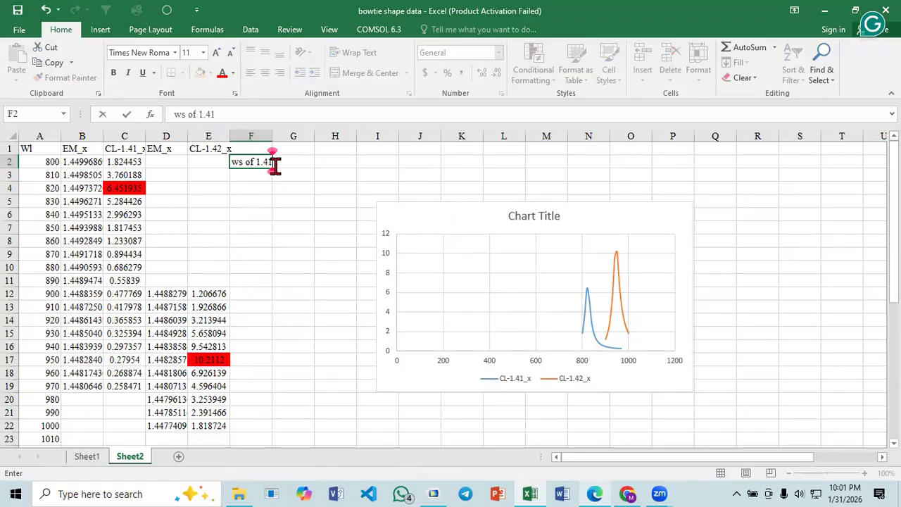
pyautogui.click(319, 165)
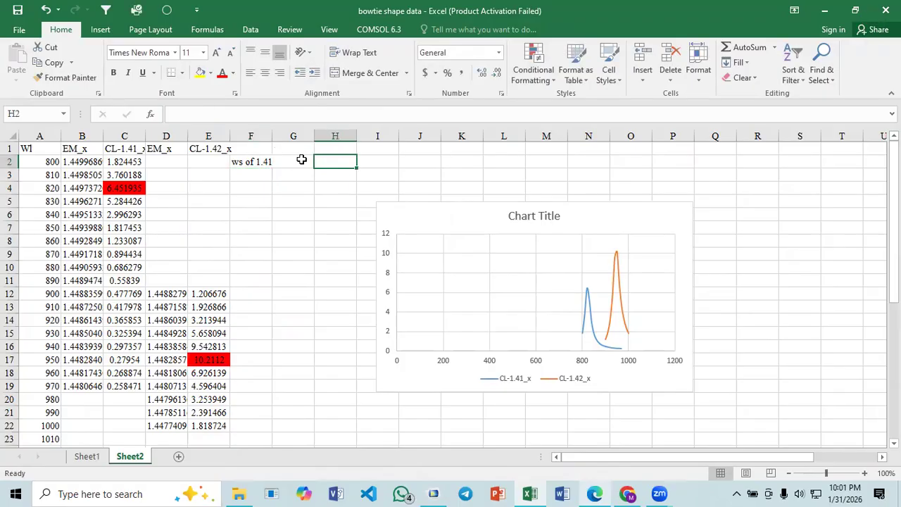
# - Begin the wavelength sensitivity formula in G2 with the peak wavelength difference, =(950-820)
pyautogui.click(299, 158)
pyautogui.write('=')
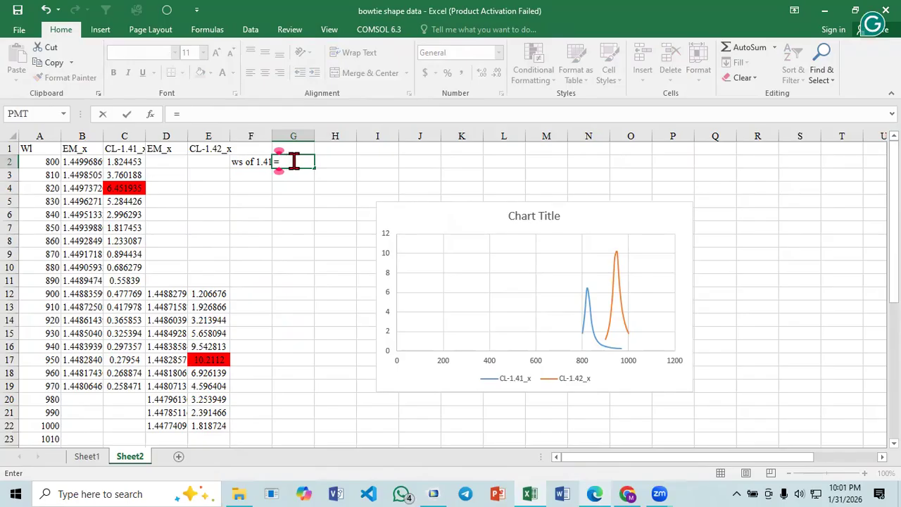
pyautogui.write('()')
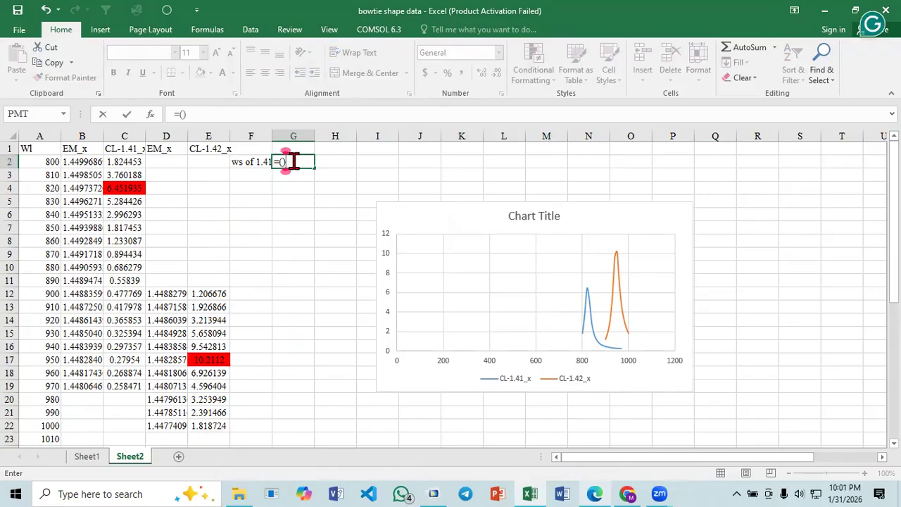
pyautogui.press('Return')
pyautogui.click(431, 316)
pyautogui.click(185, 114)
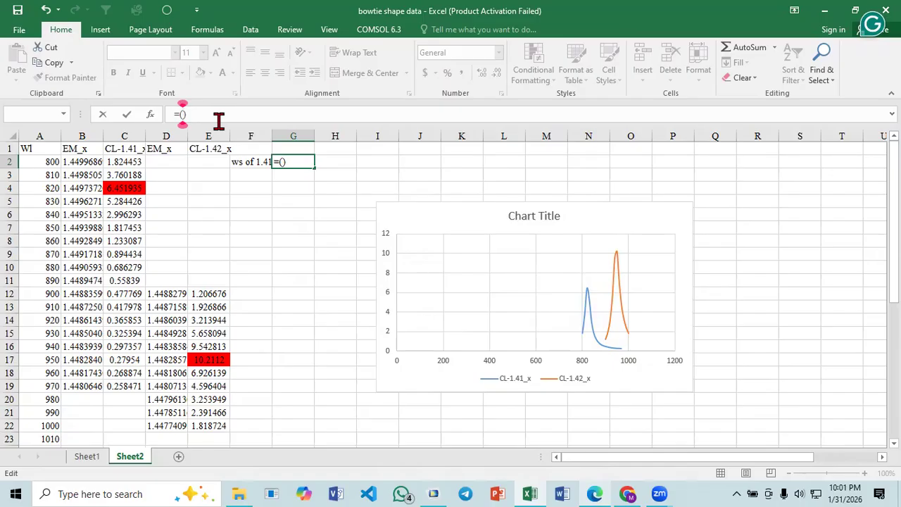
pyautogui.write('950-')
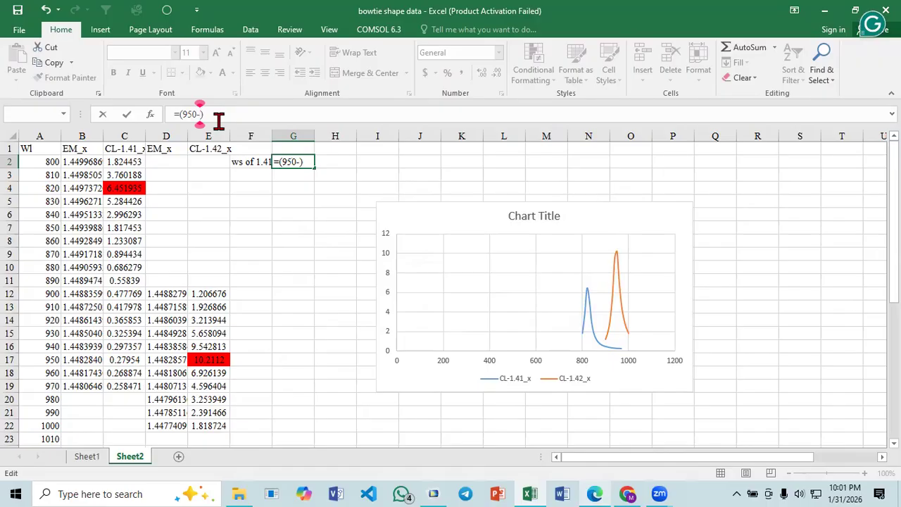
pyautogui.write('820)/()')
# - Complete the G2 formula by dividing the wavelength difference by the refractive index difference, (1.42-1.41)
pyautogui.press('Left')
pyautogui.write('1')
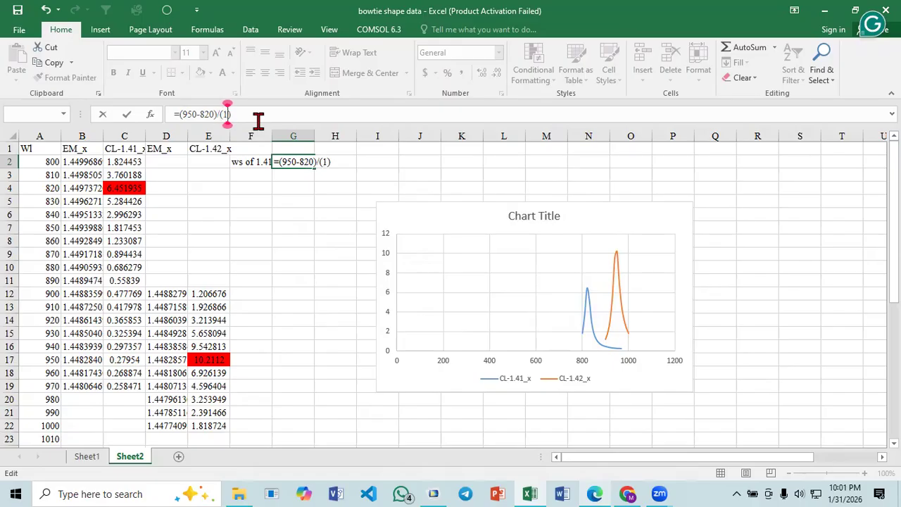
pyautogui.write('.42-1.41')
pyautogui.press('Return')
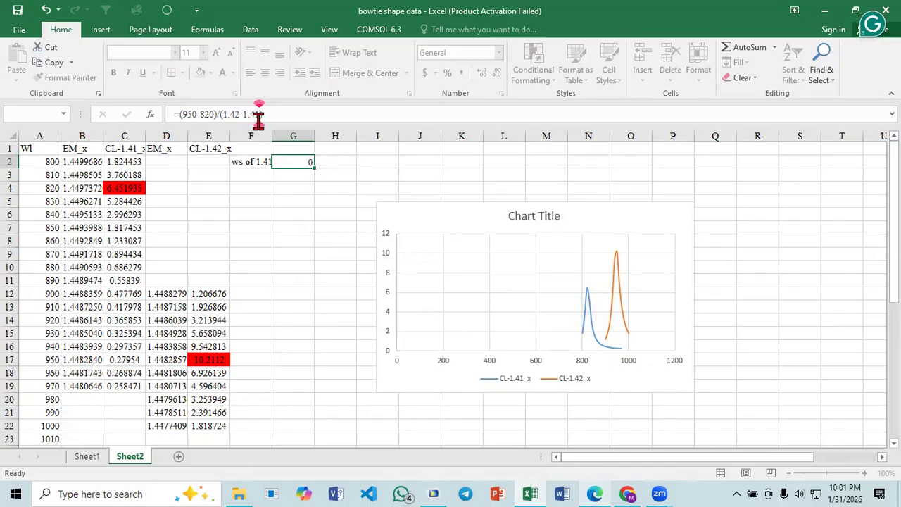
pyautogui.click(310, 160)
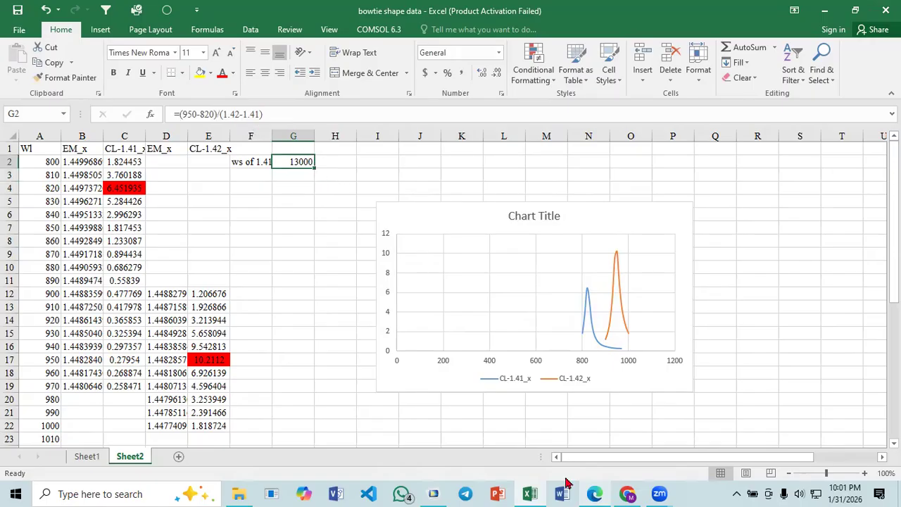
# - Switch to Paper_3.pdf in Edge, circle the wavelength sensitivity for RI 1.41 in Table 2, and return to the Excel sheet
pyautogui.click(595, 493)
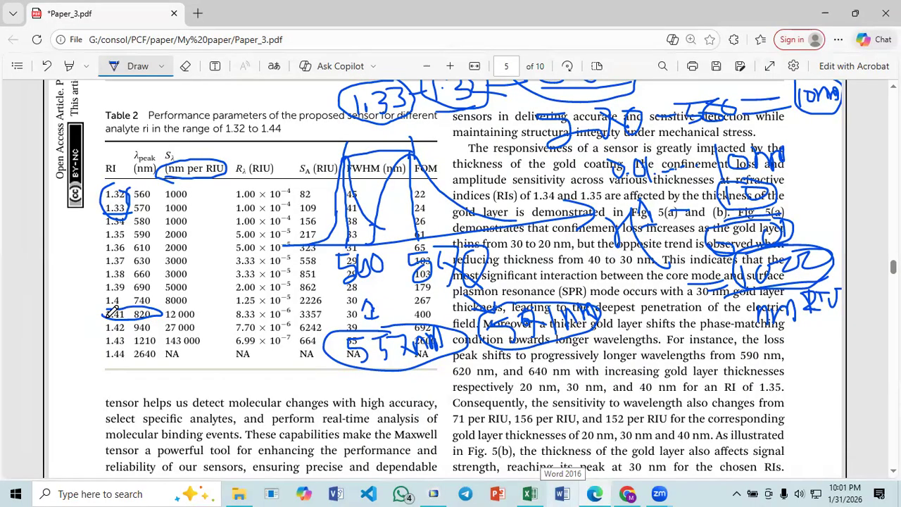
pyautogui.moveTo(163, 318)
pyautogui.mouseDown()
pyautogui.moveTo(204, 317)
pyautogui.moveTo(171, 309)
pyautogui.moveTo(163, 319)
pyautogui.mouseUp()
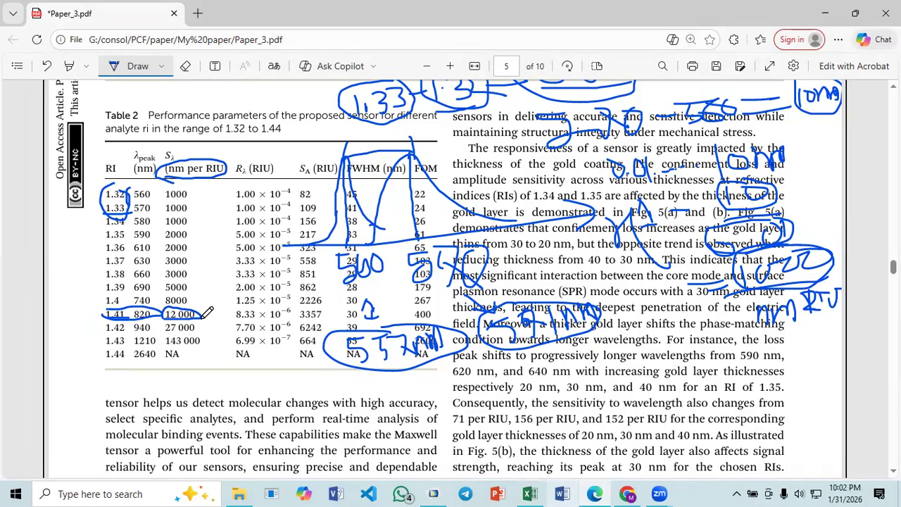
pyautogui.click(530, 494)
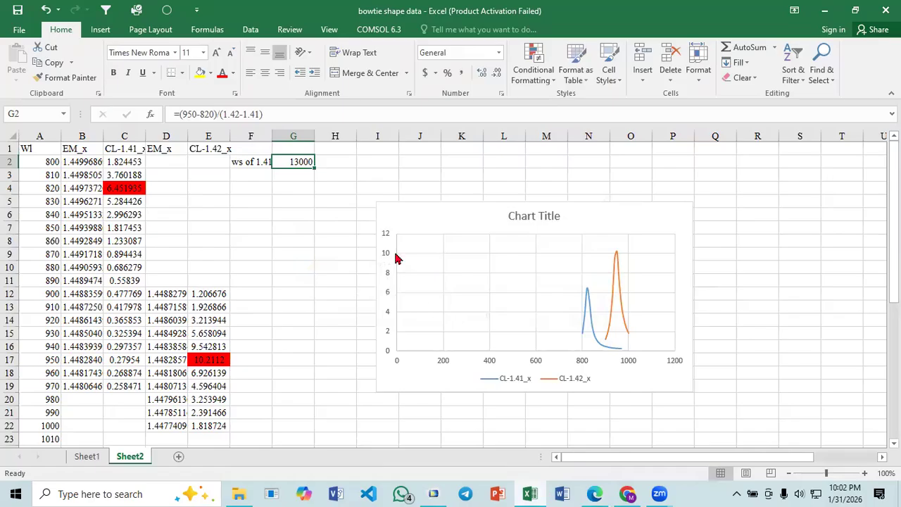
pyautogui.click(297, 211)
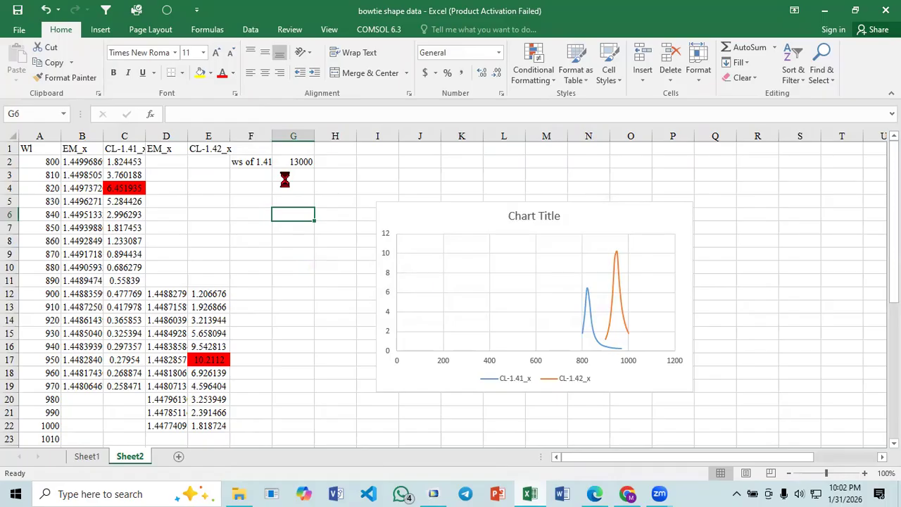